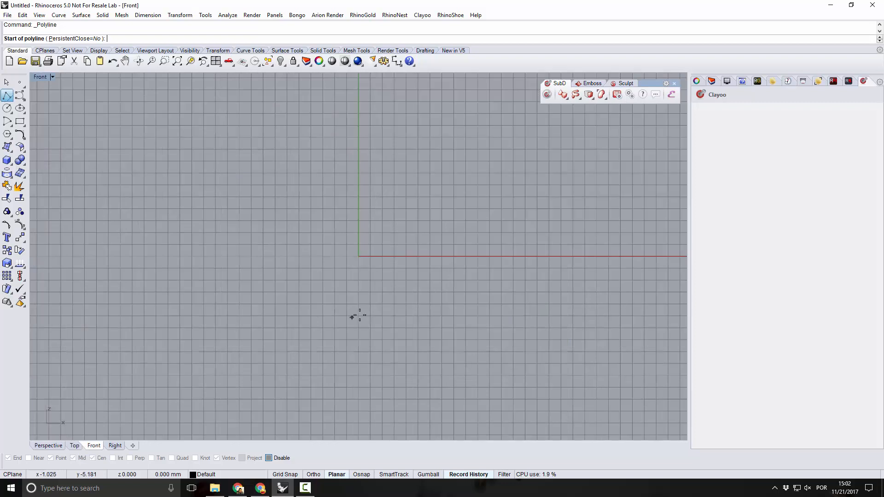
Turn on Grid Snap and draw a stepped base polyline through (17,0), (17,4), (12,4), (12,8) and (7,8) in the Front view.
right_drag(400, 289, 349, 366)
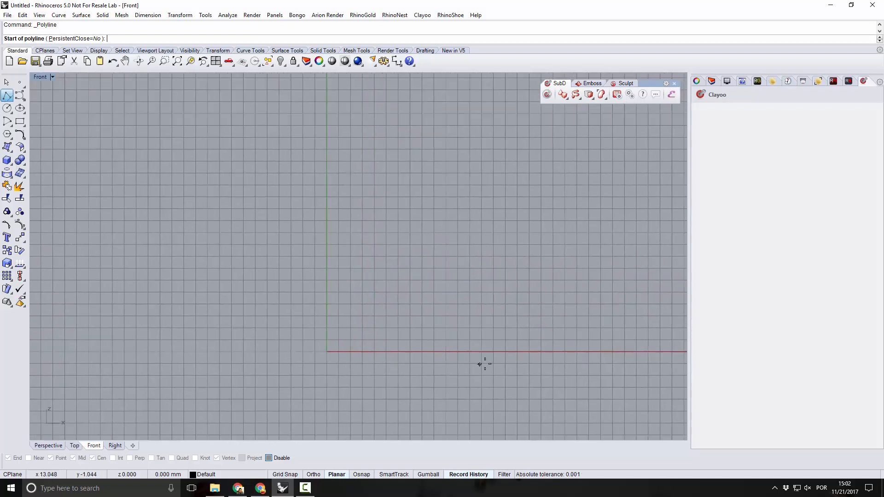
click(297, 474)
click(528, 354)
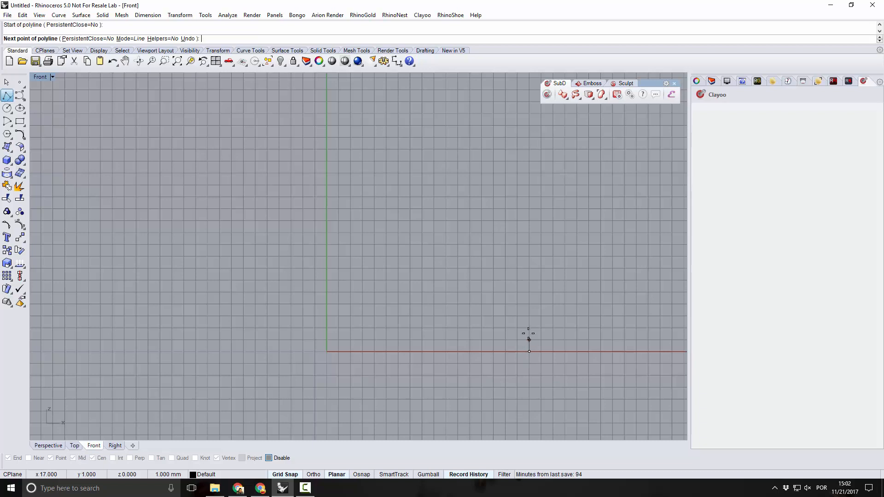
click(529, 304)
click(473, 304)
click(469, 257)
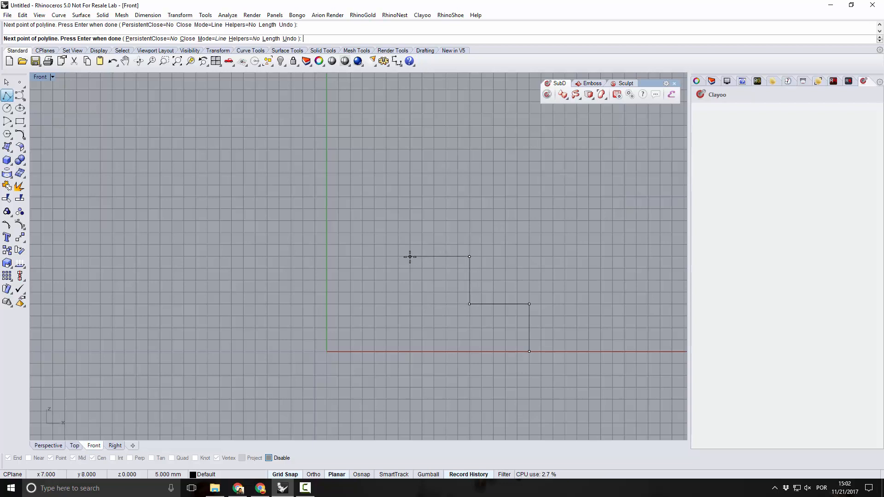
click(410, 257)
right_click(398, 285)
Start a degree-3 control point curve at the upper end (7,8) of the stepped base polyline.
right_drag(396, 298, 308, 330)
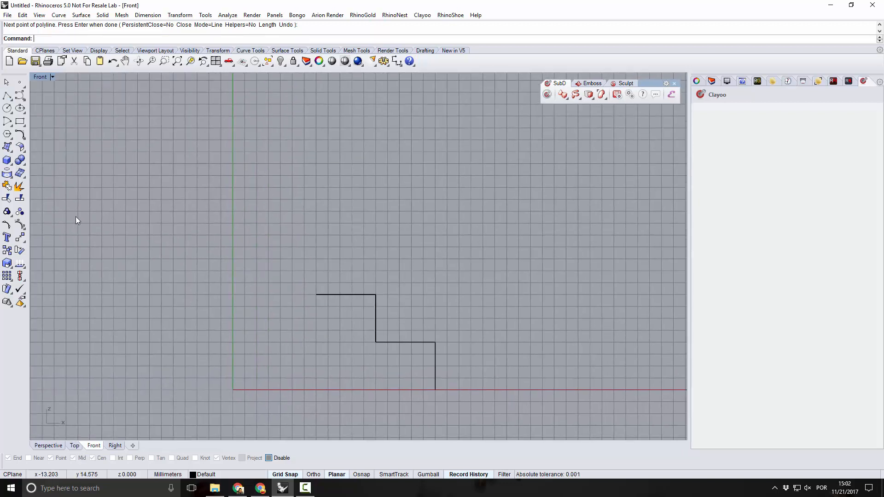
click(19, 95)
click(316, 295)
right_drag(292, 319, 275, 380)
click(286, 354)
click(284, 270)
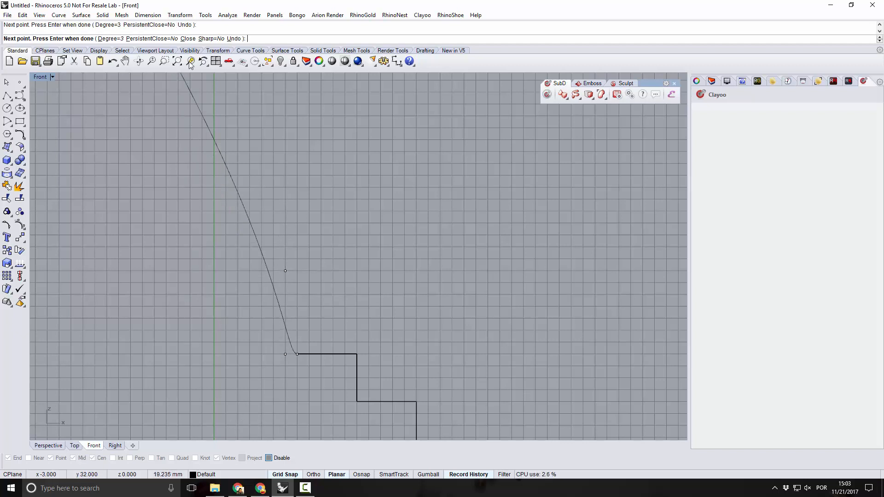
click(234, 39)
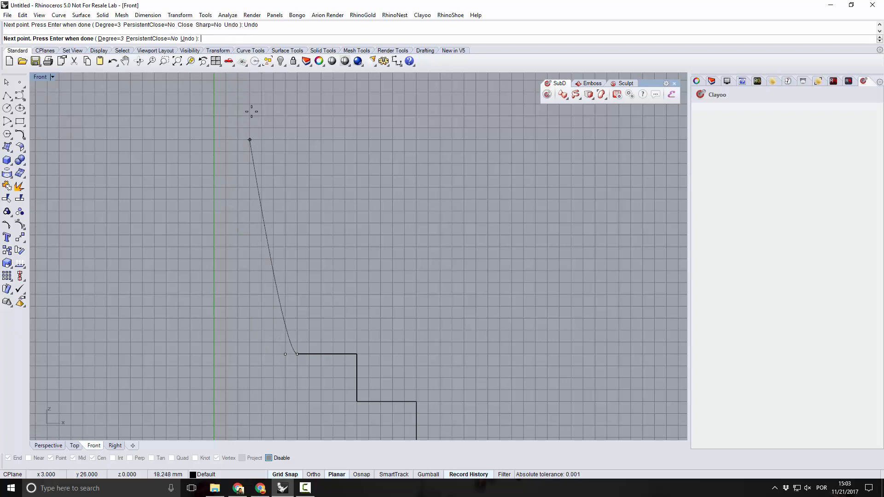
click(191, 38)
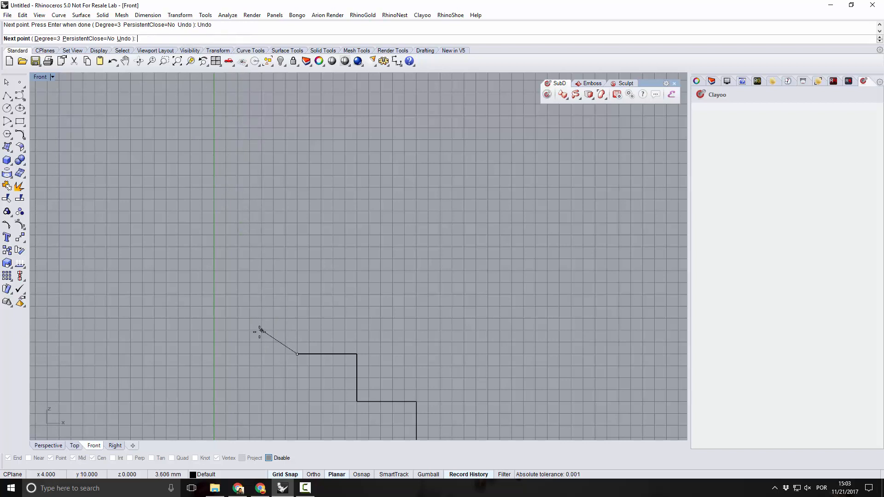
Complete the stem curve with control points at (5,8), (5,18) and (5,24).
click(274, 355)
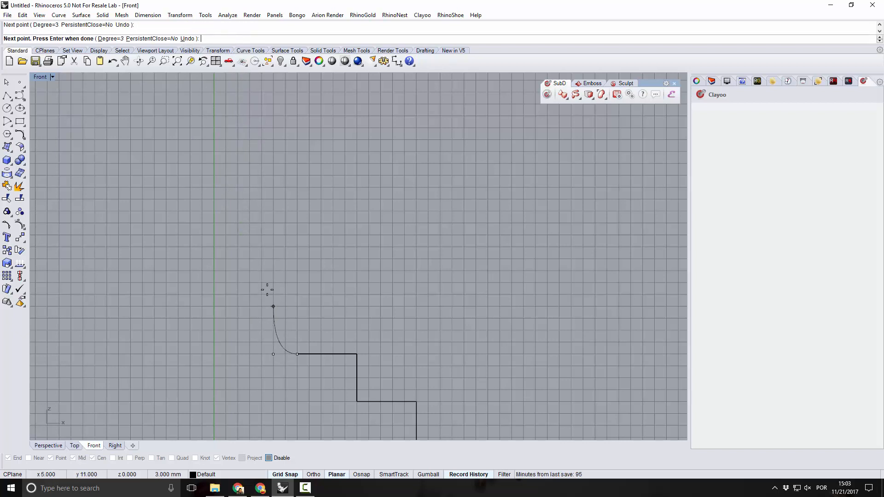
click(273, 235)
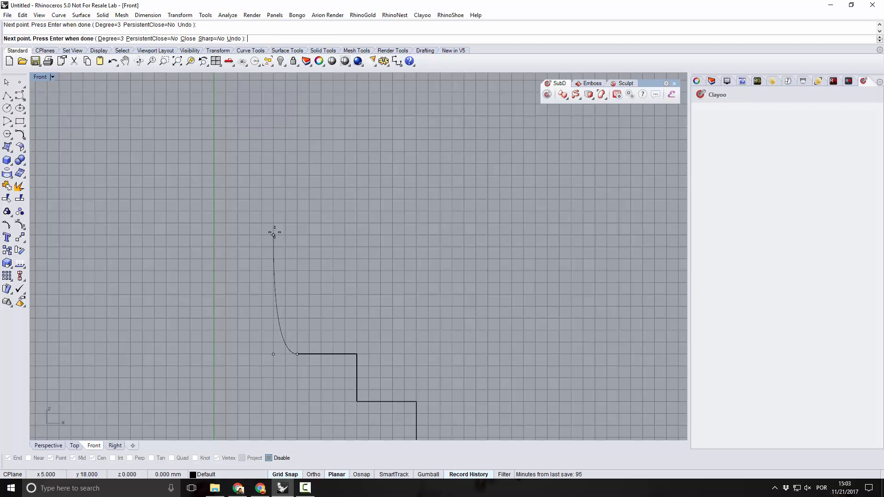
click(274, 164)
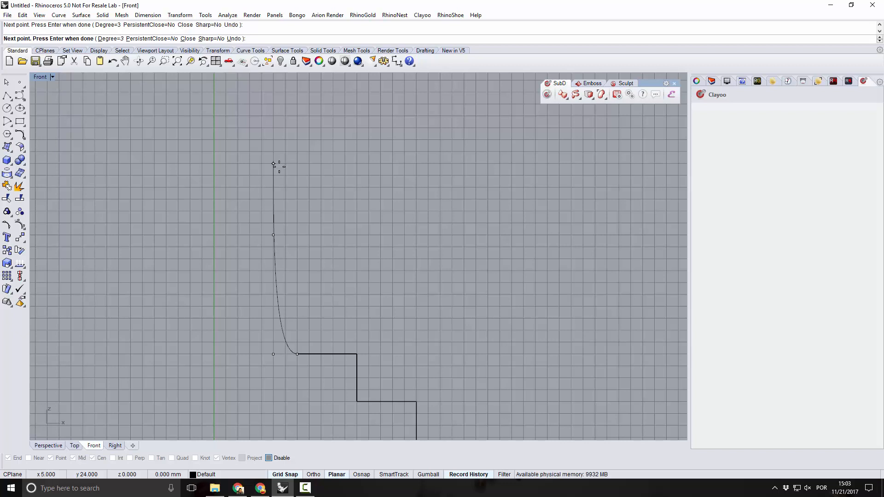
key(Return)
scroll(284, 235, down, 5)
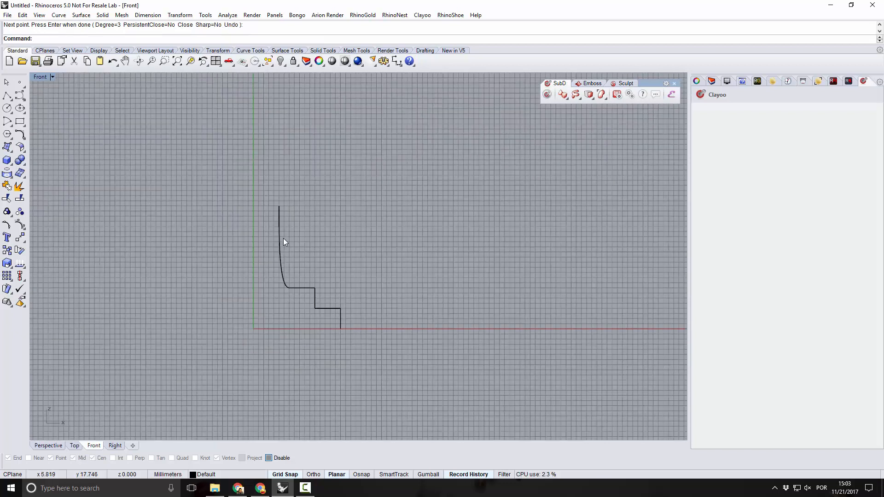
Start a second degree-3 control point curve at the top end of the stem curve.
scroll(285, 269, up, 3)
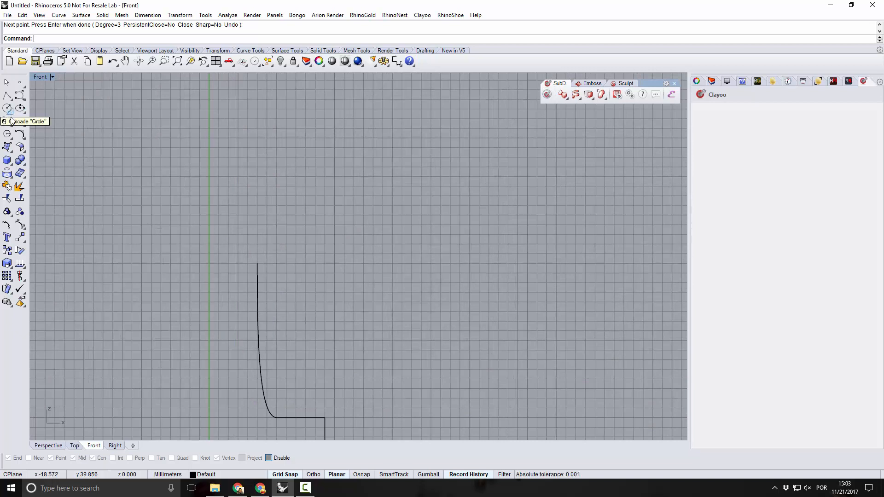
click(20, 95)
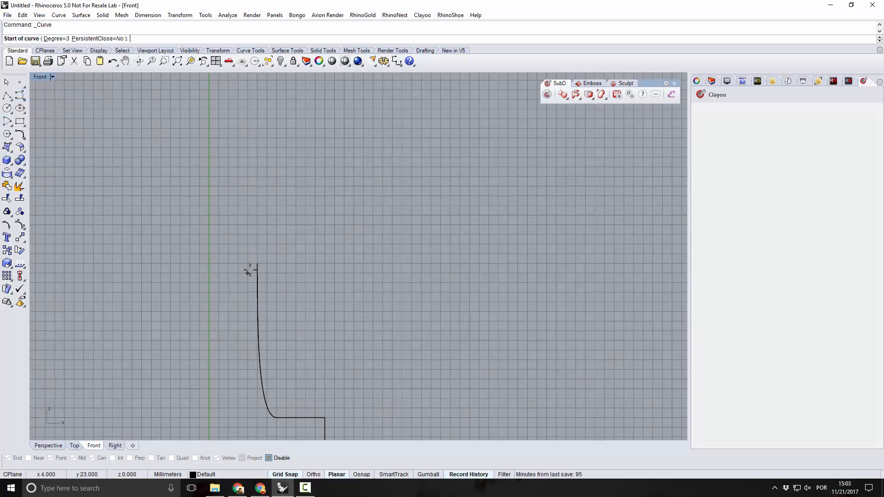
click(256, 263)
scroll(267, 322, down, 5)
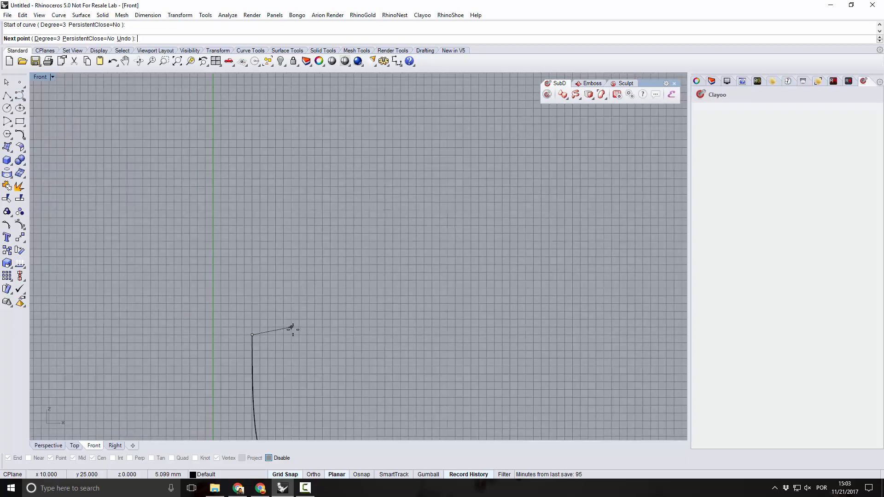
right_drag(293, 330, 286, 320)
click(289, 314)
click(309, 300)
click(328, 264)
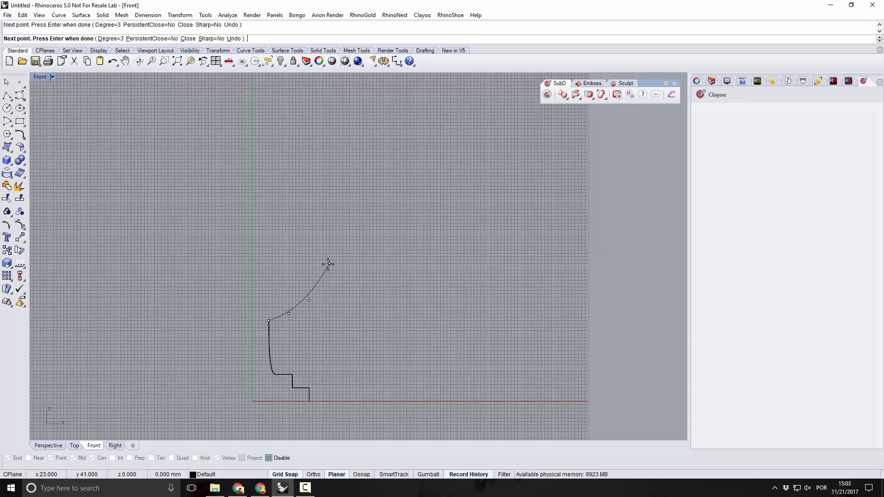
click(234, 39)
click(233, 39)
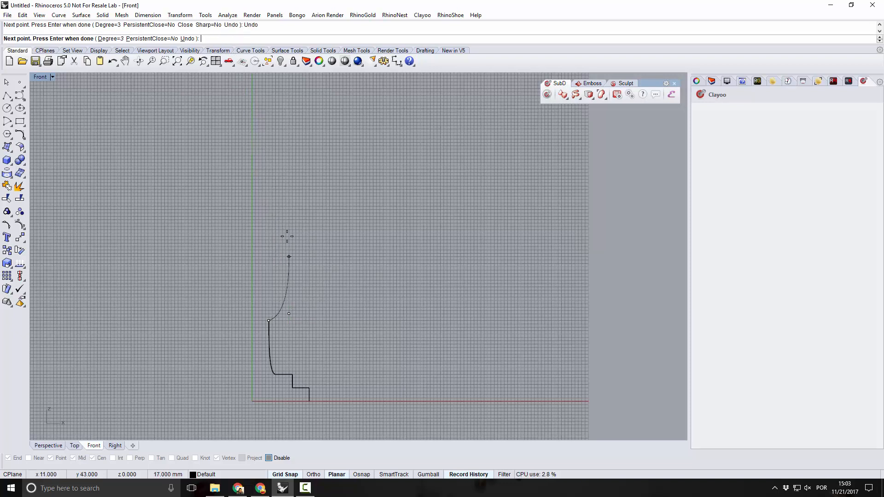
click(186, 39)
Complete the bowl curve, flaring outward with control points at (15,25) and (20,29) and rising steeply to the rim.
scroll(285, 322, up, 5)
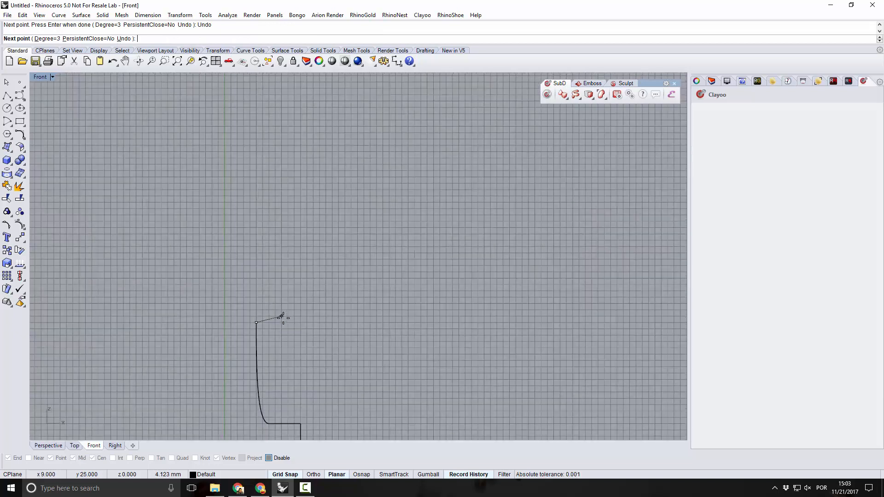
click(282, 321)
click(281, 324)
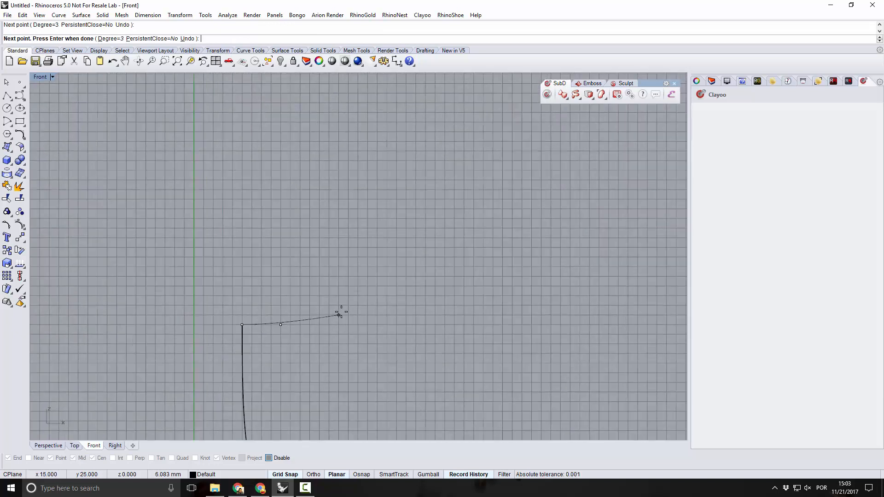
click(338, 315)
scroll(343, 312, down, 5)
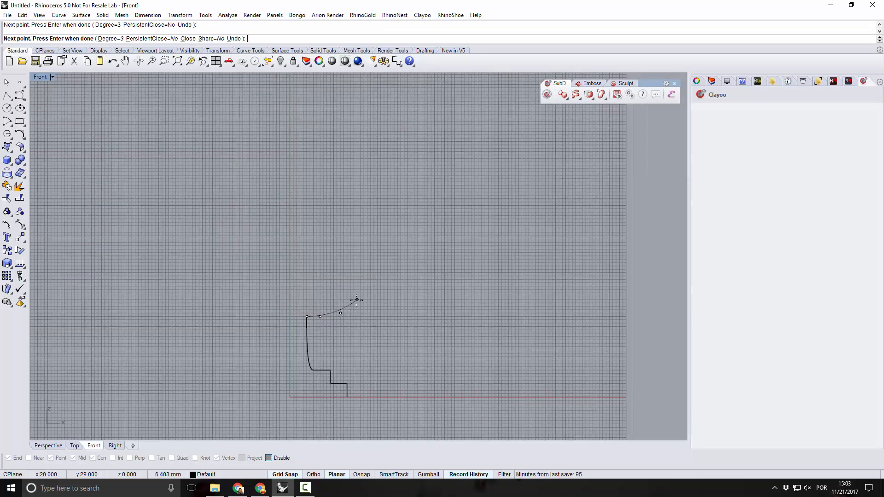
click(355, 300)
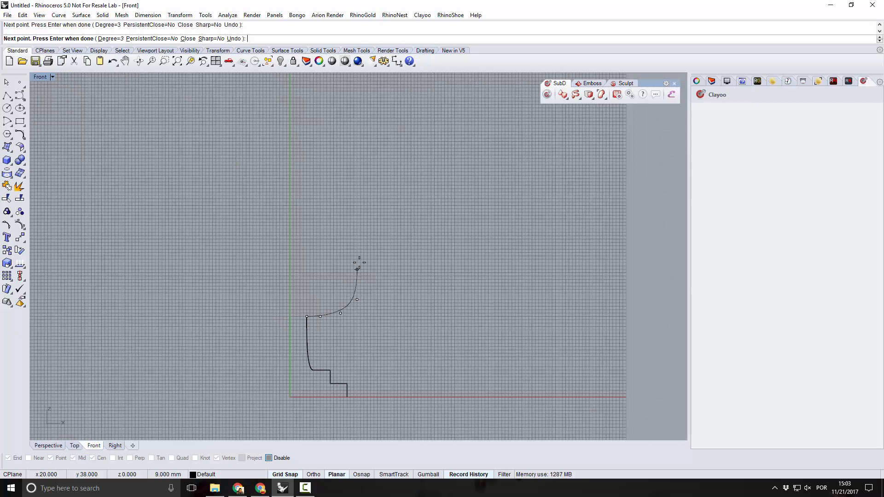
click(361, 236)
click(235, 39)
click(371, 209)
click(367, 141)
right_click(367, 141)
Show the edit points of the bowl curve, enable Gumball and turn off Grid Snap.
click(355, 286)
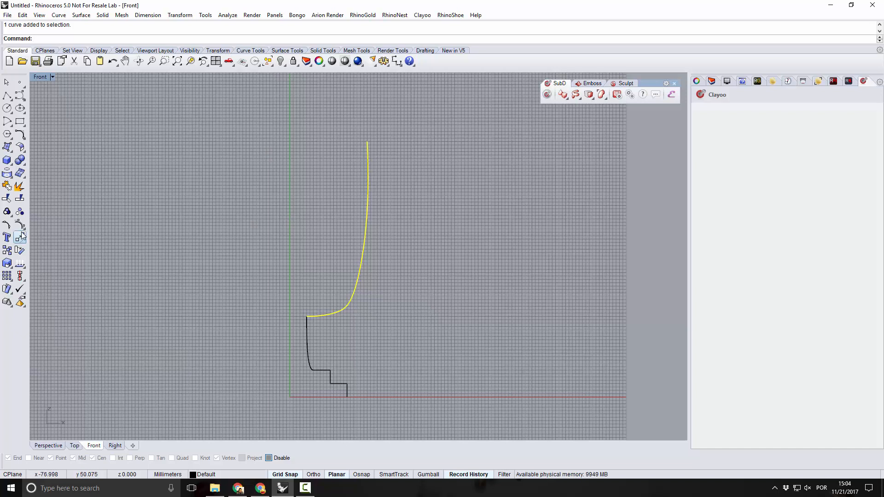
click(7, 224)
scroll(368, 270, up, 3)
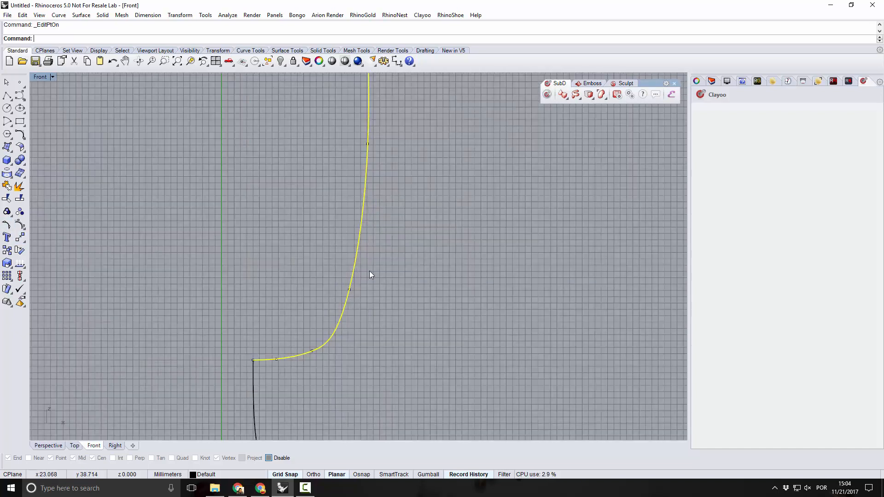
click(303, 371)
click(272, 359)
click(422, 475)
click(303, 473)
Reshape the bowl curve by shifting its edit points along the side and moving the rim end point slightly outward.
drag(295, 341, 291, 341)
drag(303, 239, 350, 313)
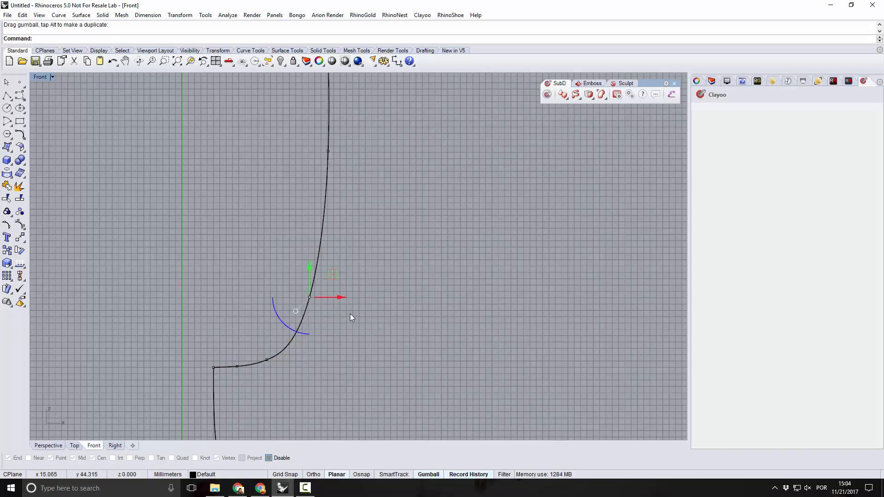
drag(335, 273, 342, 274)
right_drag(338, 189, 328, 278)
drag(278, 221, 354, 239)
scroll(354, 240, down, 3)
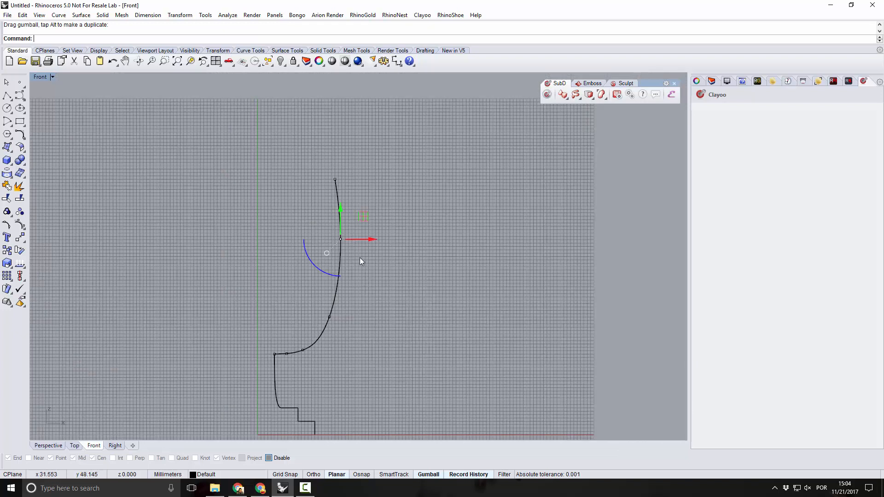
click(334, 179)
drag(362, 179, 367, 180)
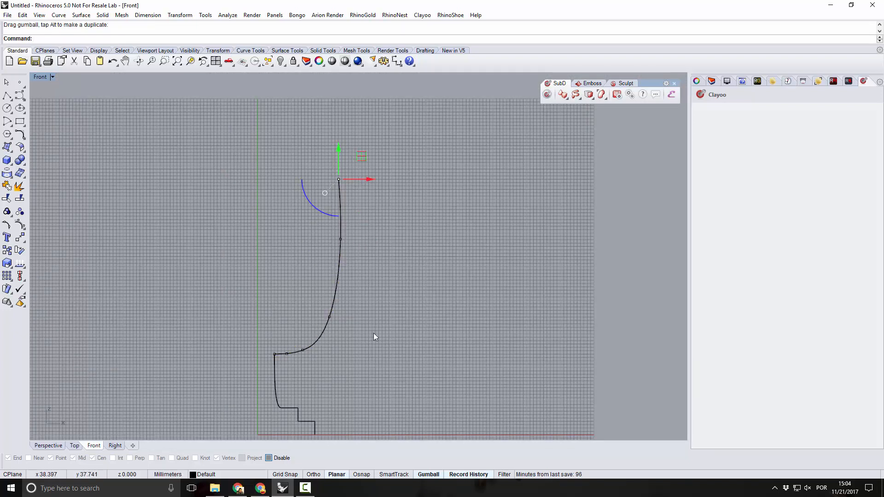
Delete the edit point on the lower part of the bowl curve to smooth its transition into the stem.
scroll(303, 357, up, 4)
click(306, 336)
key(Delete)
scroll(308, 310, down, 2)
scroll(305, 317, down, 3)
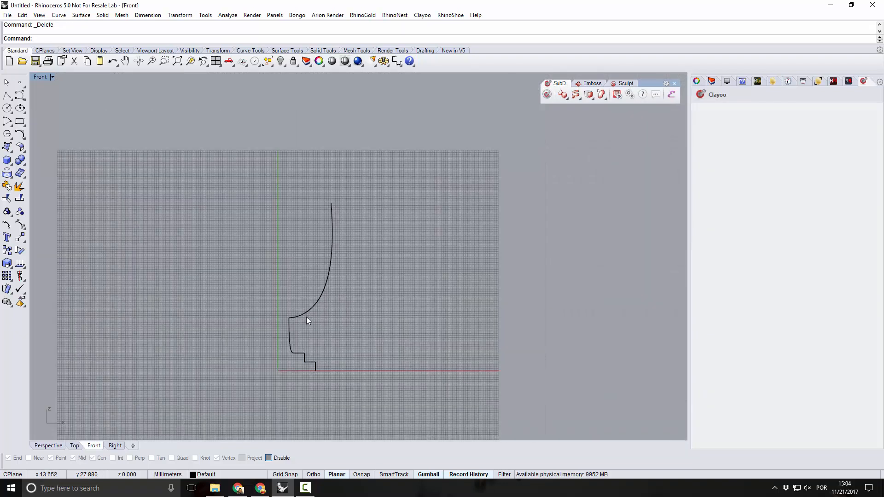
Show the stem curve's edit points and pull the middle ones toward the vertical axis so the stem bows inward.
scroll(287, 336, up, 5)
click(290, 346)
scroll(275, 331, up, 3)
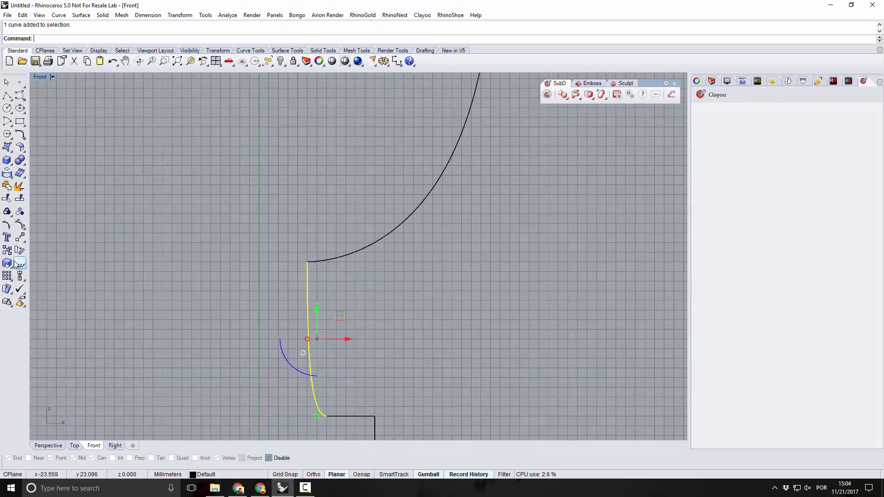
click(7, 224)
drag(265, 310, 330, 330)
click(286, 377)
click(312, 389)
drag(337, 390, 331, 395)
click(378, 336)
scroll(335, 322, down, 8)
right_drag(337, 330, 320, 329)
Select the base, stem and bowl curves and join them into one profile curve.
scroll(316, 344, up, 1)
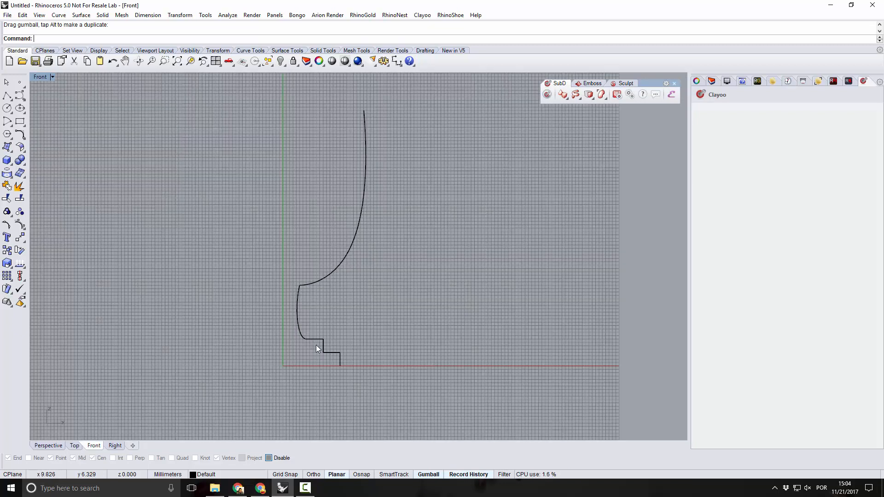
key(ctrl+a)
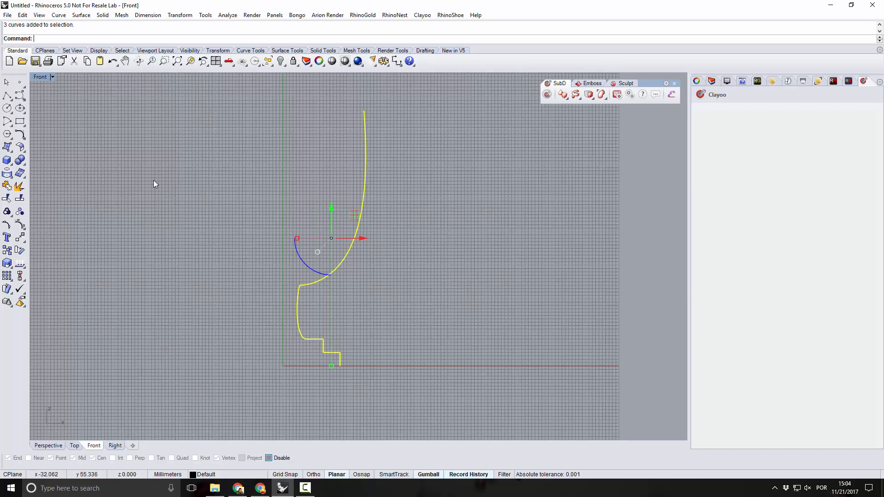
click(7, 186)
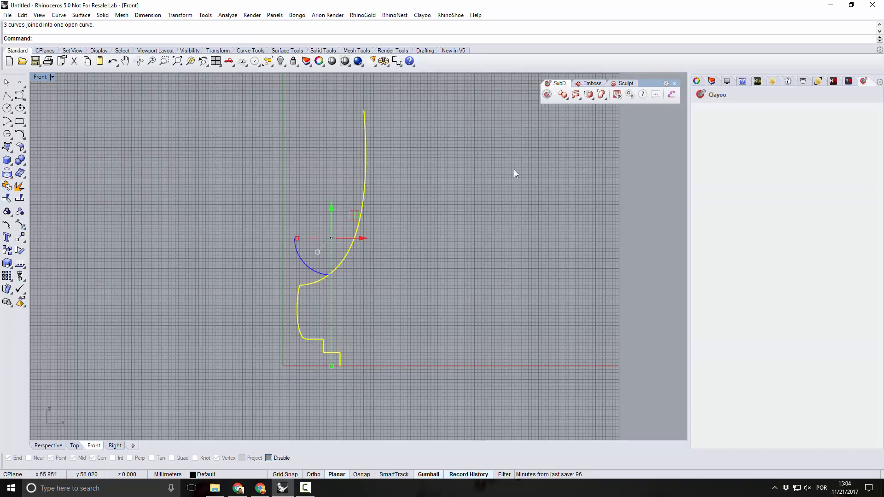
Start a Clayoo SubD Revolve of the joined goblet profile around the Z axis through 360 degrees.
click(592, 98)
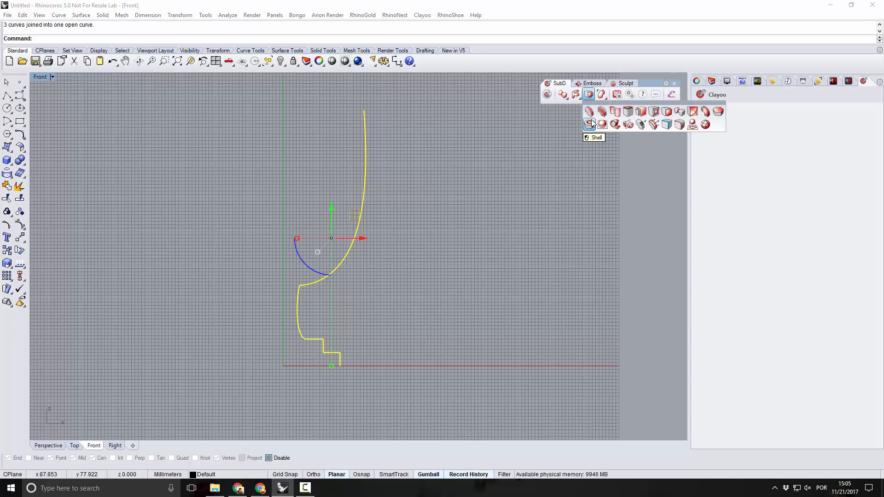
click(579, 98)
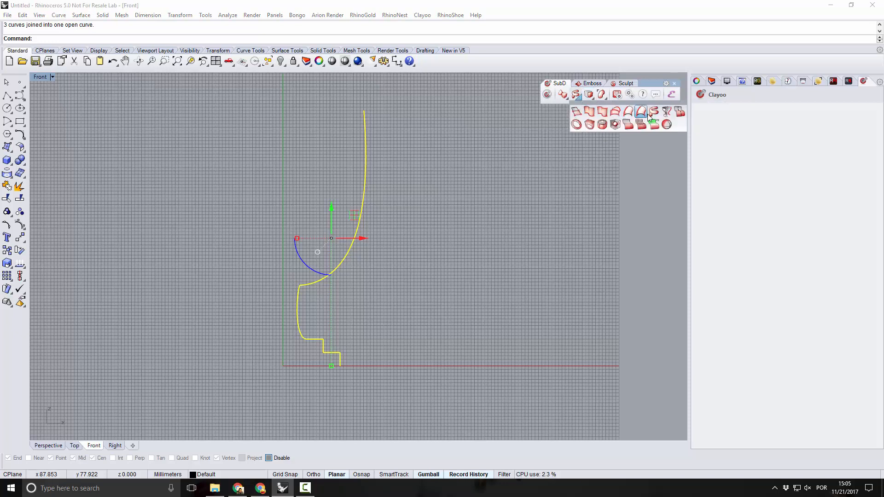
click(666, 111)
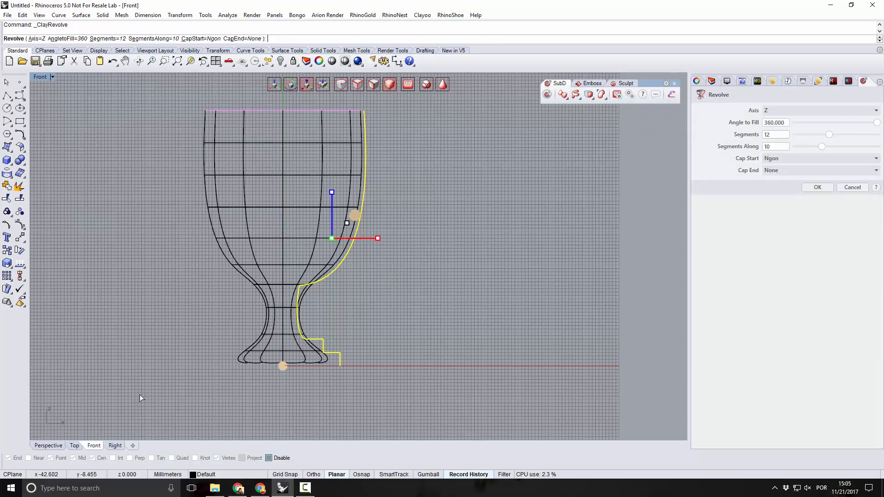
Switch to the Perspective view and set its display mode to Shaded to view the revolved goblet.
click(48, 446)
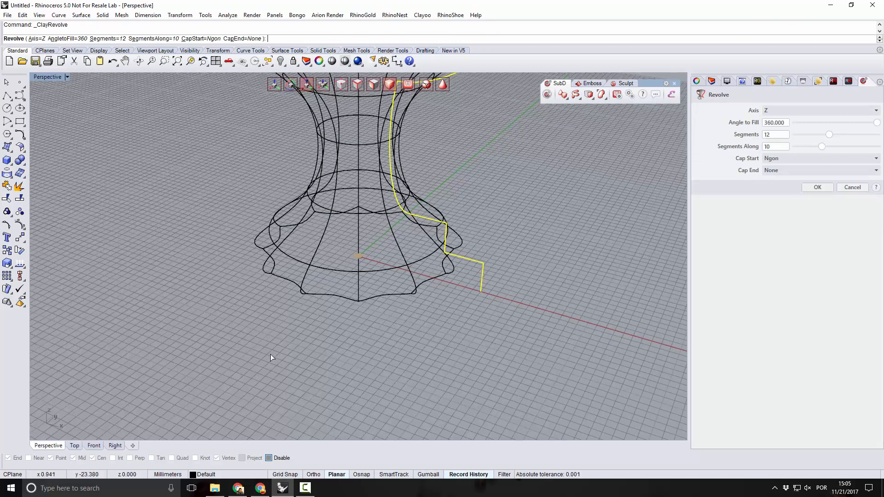
scroll(333, 352, down, 5)
mouse_move(368, 345)
right_down()
mouse_move(393, 336)
mouse_move(378, 340)
right_up()
scroll(372, 340, down, 4)
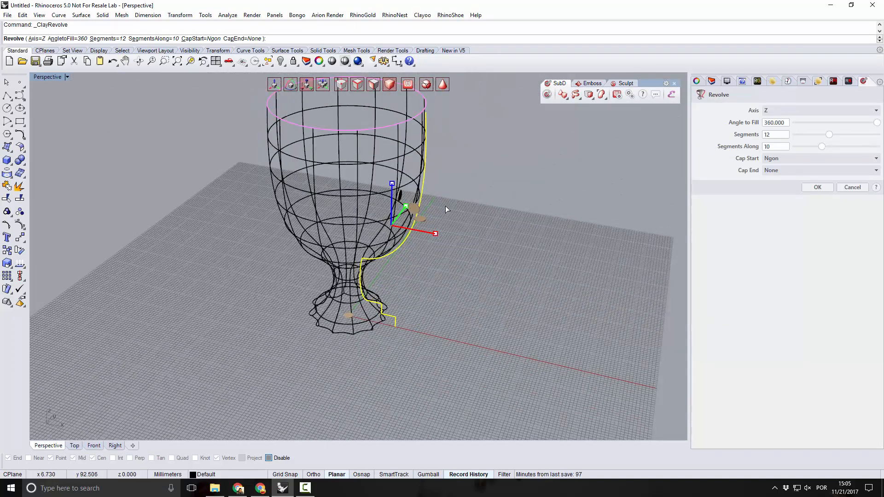
scroll(446, 206, up, 2)
right_drag(417, 304, 418, 287)
scroll(412, 309, down, 4)
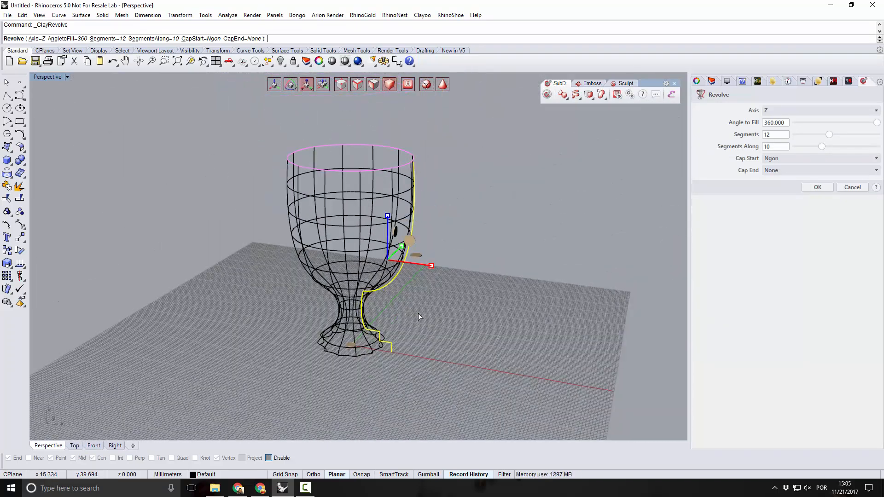
scroll(418, 308, up, 1)
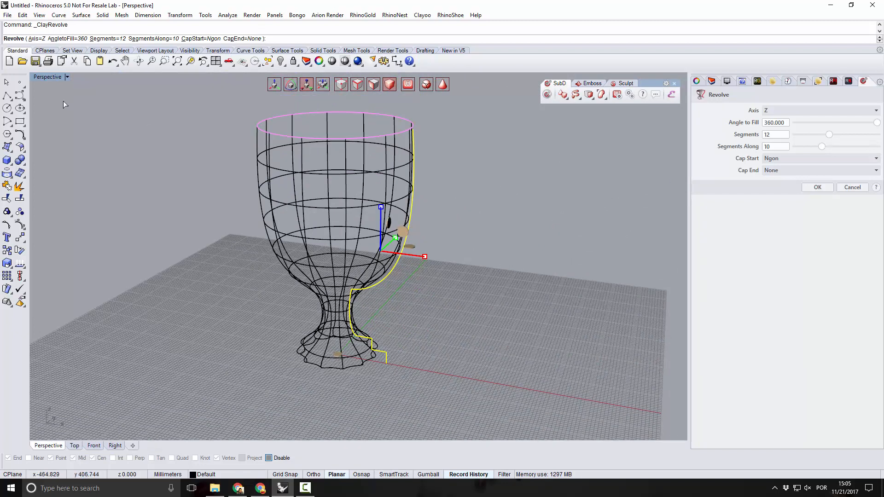
click(45, 79)
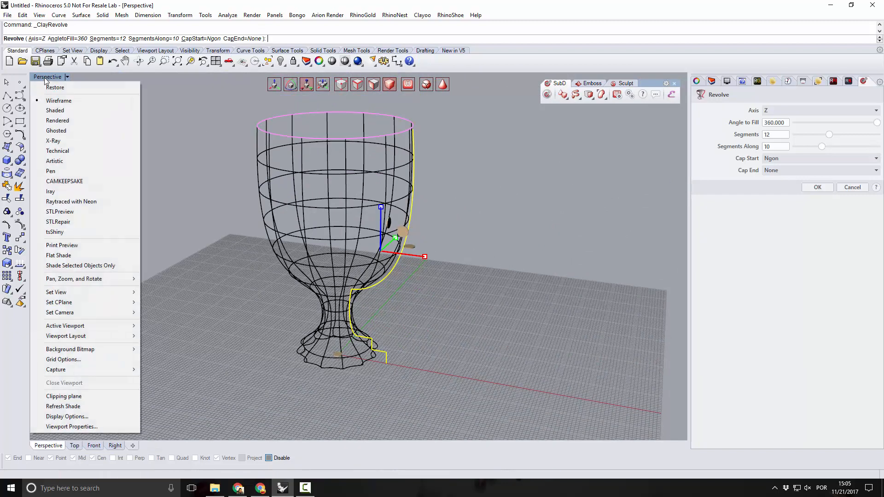
click(64, 111)
right_drag(286, 286, 340, 276)
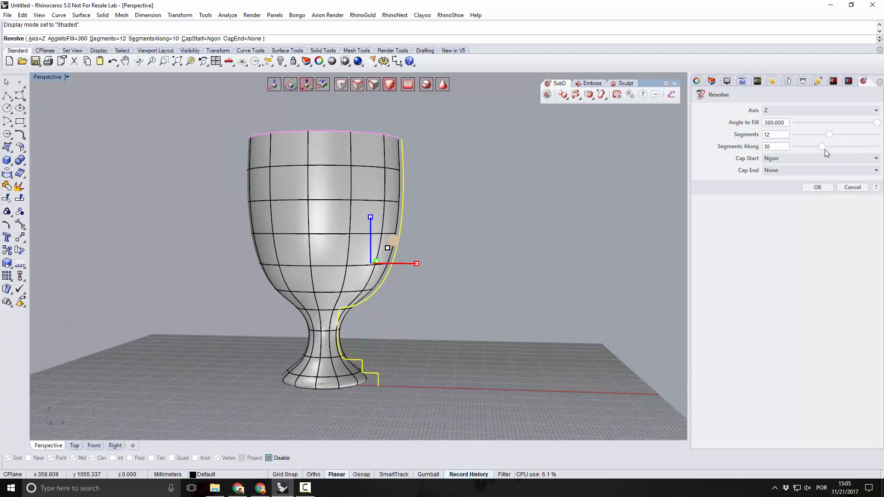
Raise the revolve's segments along to 25 and 35, comparing the stepped base with the profile curve.
drag(823, 147, 883, 161)
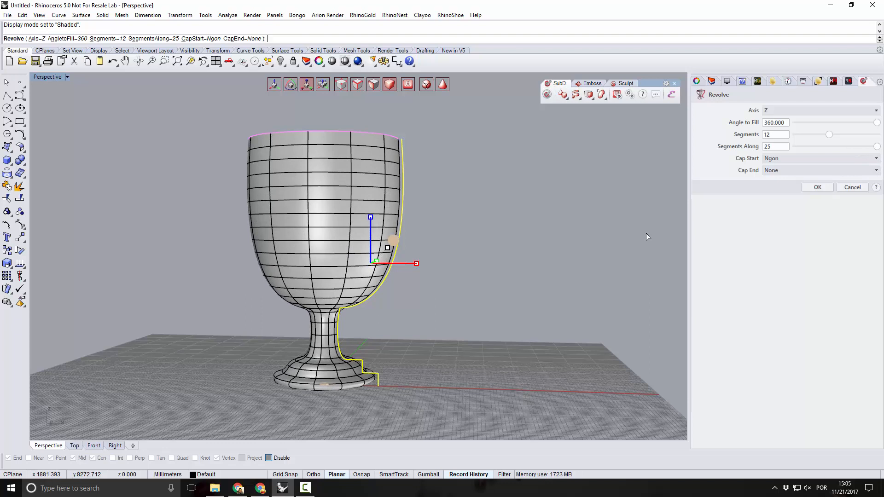
double_click(777, 148)
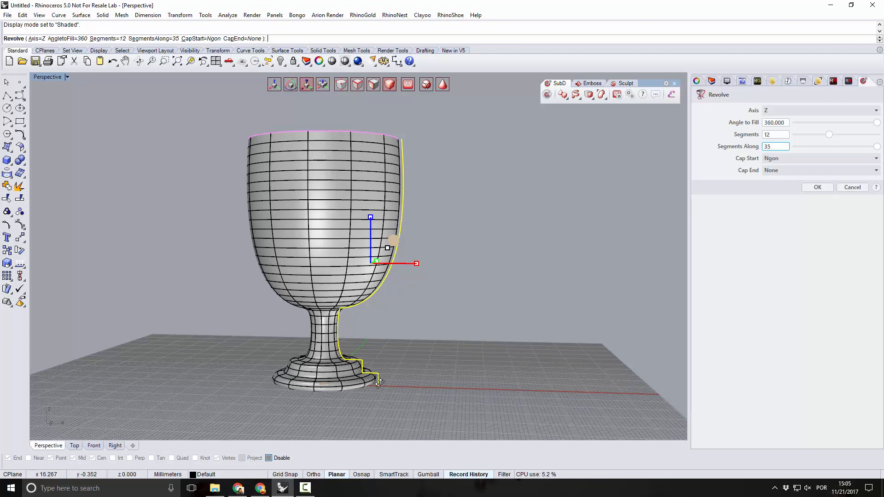
scroll(358, 394, up, 5)
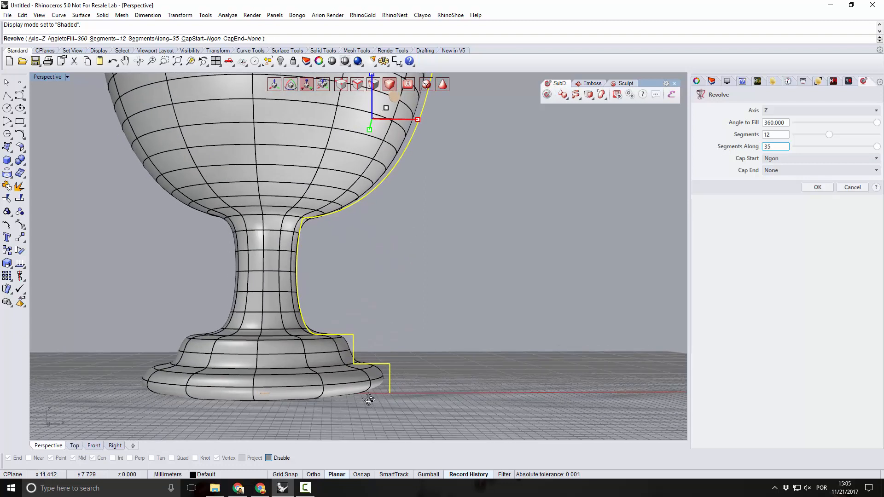
right_drag(384, 394, 359, 353)
scroll(342, 371, down, 5)
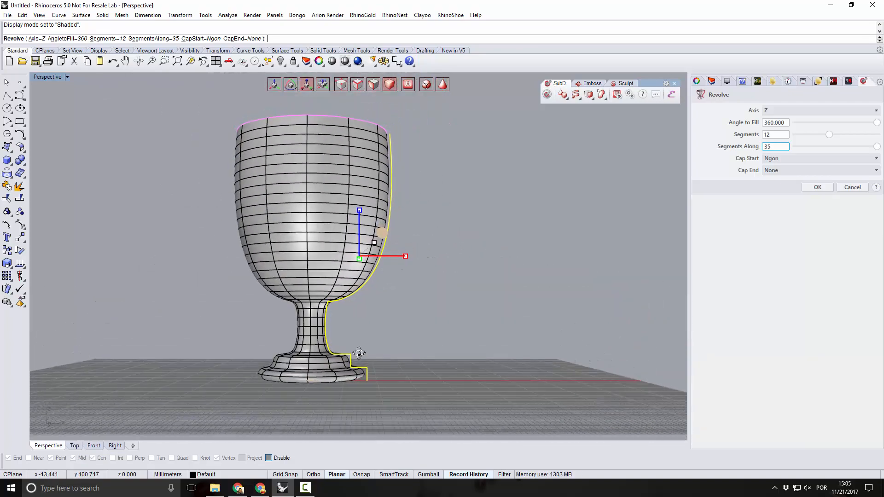
scroll(335, 385, up, 8)
right_drag(338, 389, 336, 389)
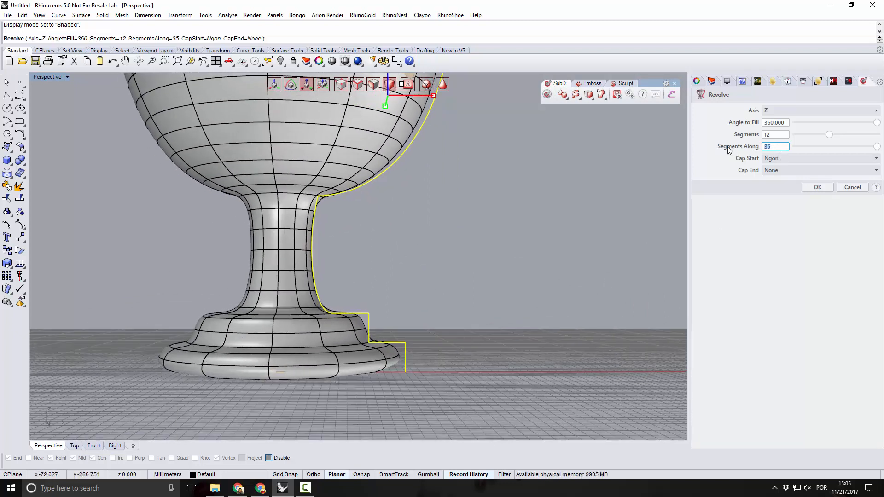
Set the revolve's segments along to 55, inspect the goblet's base and bowl, and accept the revolve.
text(55)
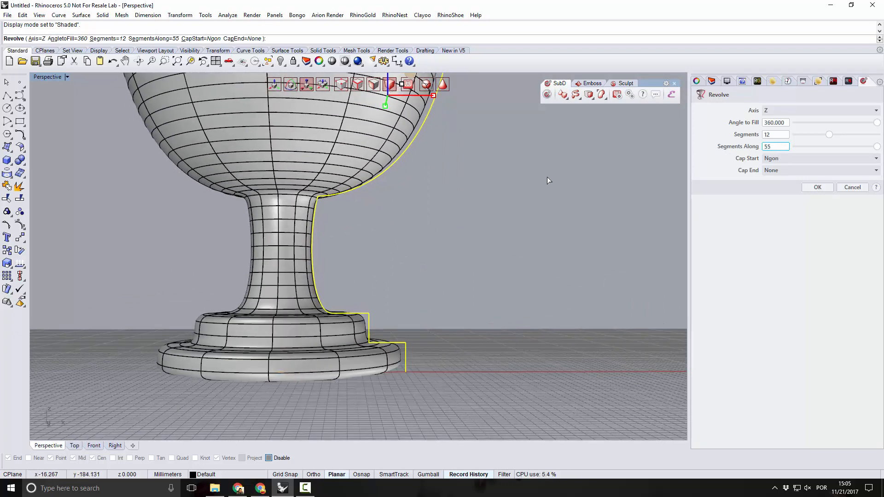
right_drag(484, 258, 502, 252)
scroll(420, 277, down, 10)
right_drag(415, 277, 386, 285)
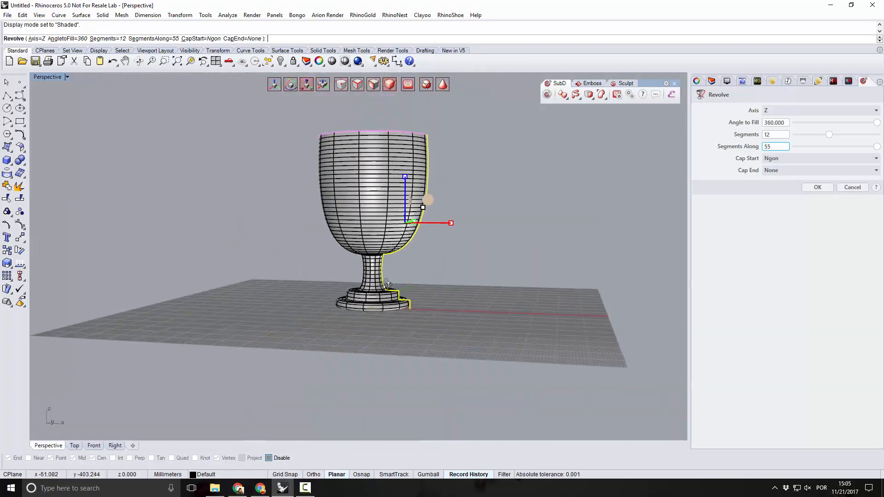
scroll(459, 212, up, 5)
scroll(385, 319, up, 6)
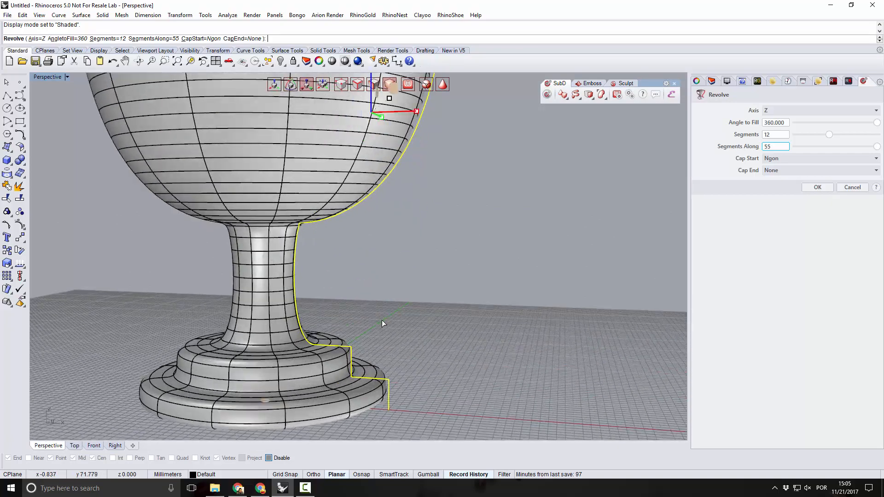
right_drag(407, 354, 417, 352)
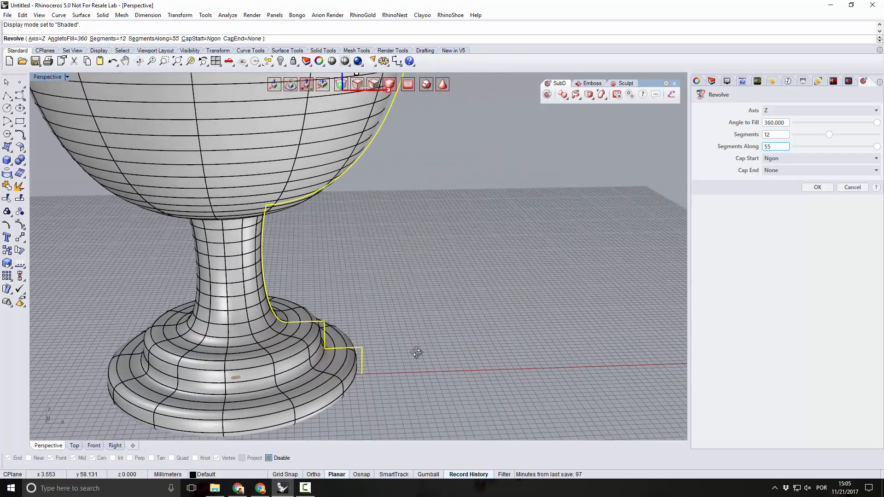
mouse_move(486, 311)
right_down()
mouse_move(479, 316)
mouse_move(482, 308)
right_up()
scroll(392, 271, down, 7)
scroll(393, 271, up, 4)
right_drag(388, 300, 407, 273)
scroll(391, 329, down, 6)
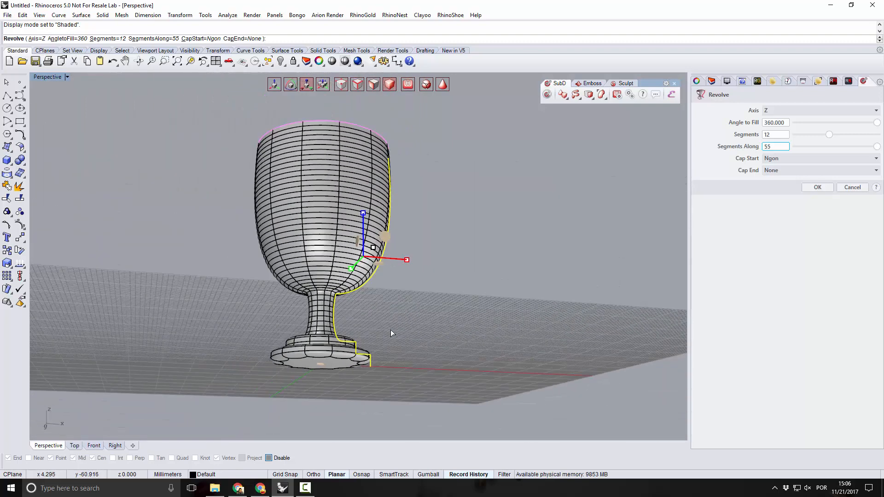
click(817, 188)
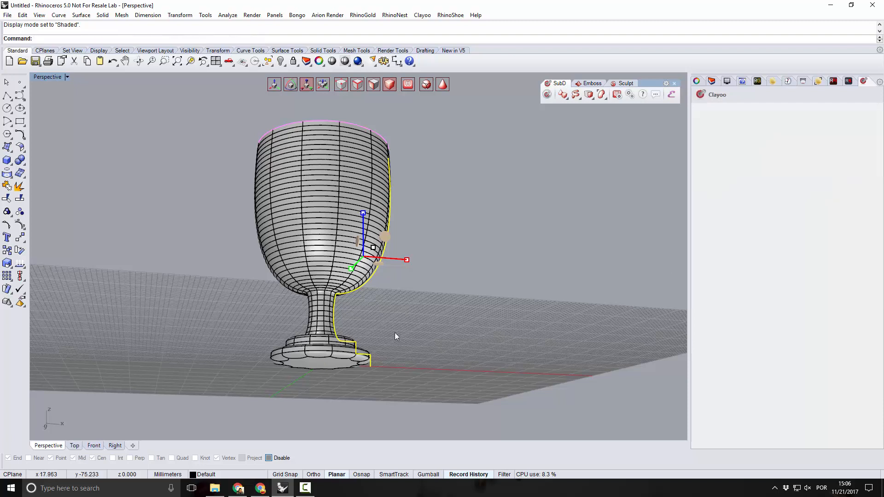
click(407, 315)
right_drag(407, 315, 366, 350)
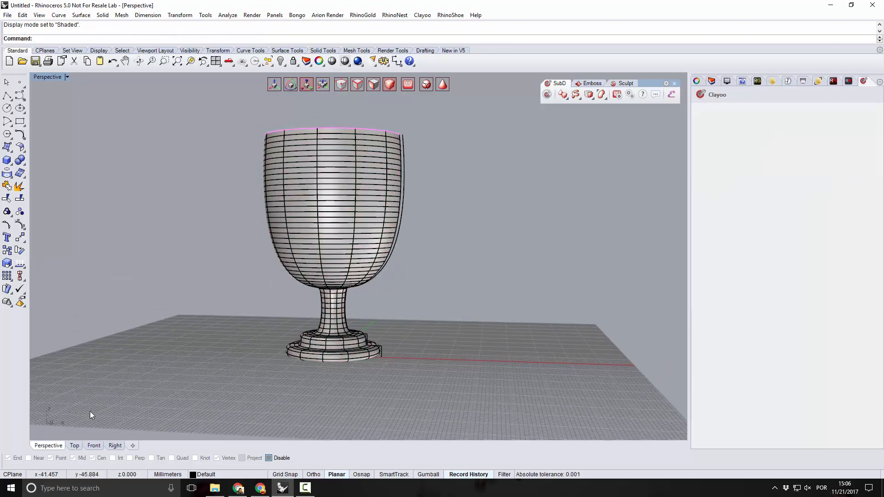
In the Front view, start a control-point curve for the handle beside the upper bowl, forming a small inner curl.
click(94, 444)
scroll(376, 184, down, 3)
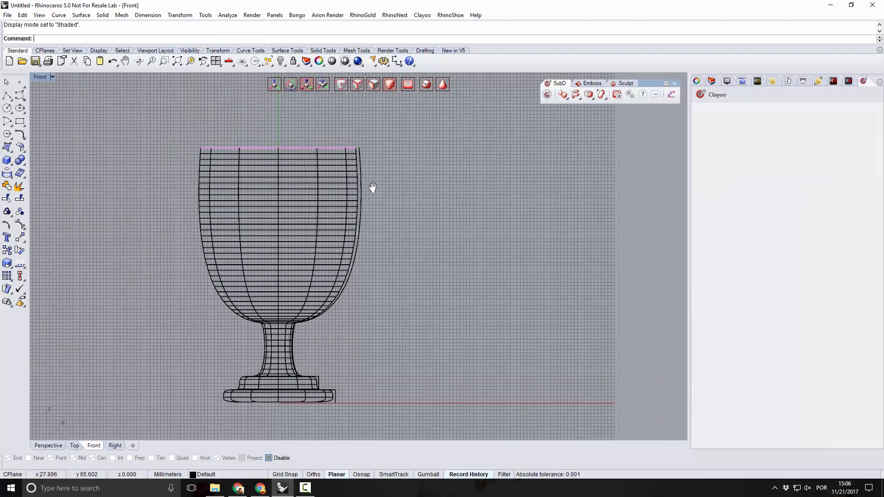
scroll(382, 201, up, 4)
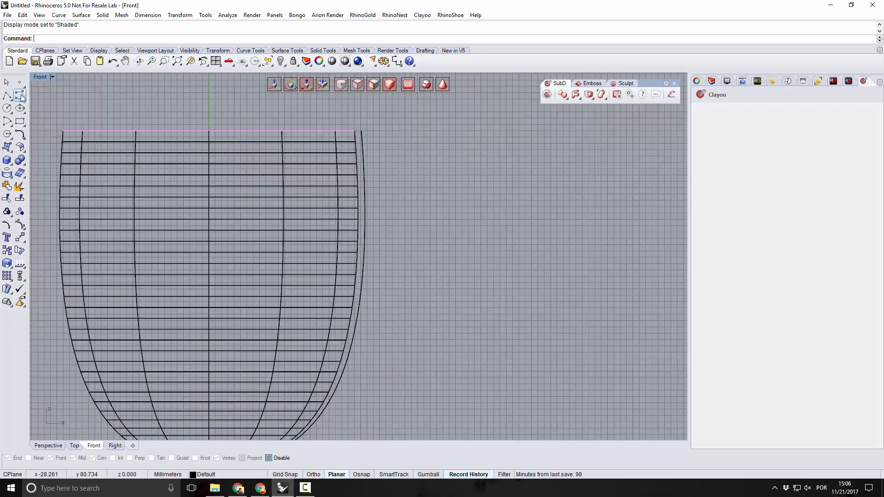
click(19, 95)
click(388, 198)
click(399, 189)
click(407, 190)
click(414, 205)
click(405, 225)
click(378, 227)
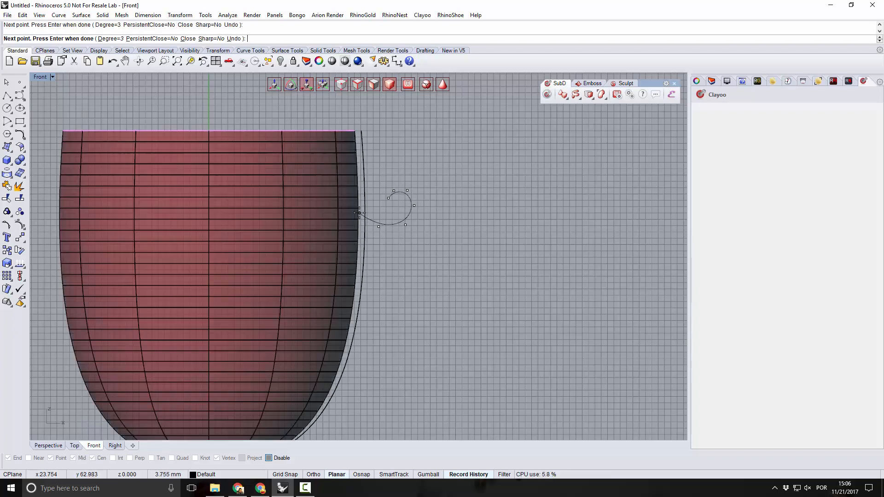
Continue the handle curve in a larger loop around the inner curl and sweep it down to the bowl's lower side.
click(362, 187)
click(377, 163)
click(407, 151)
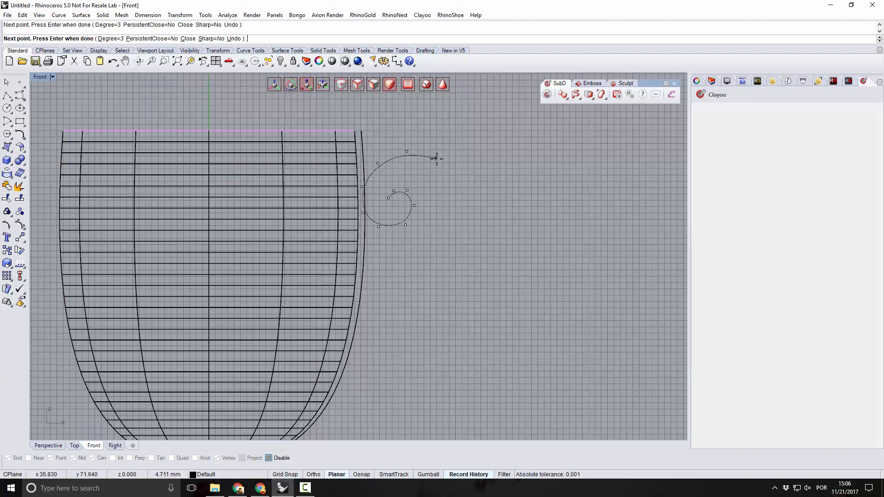
click(436, 159)
click(454, 197)
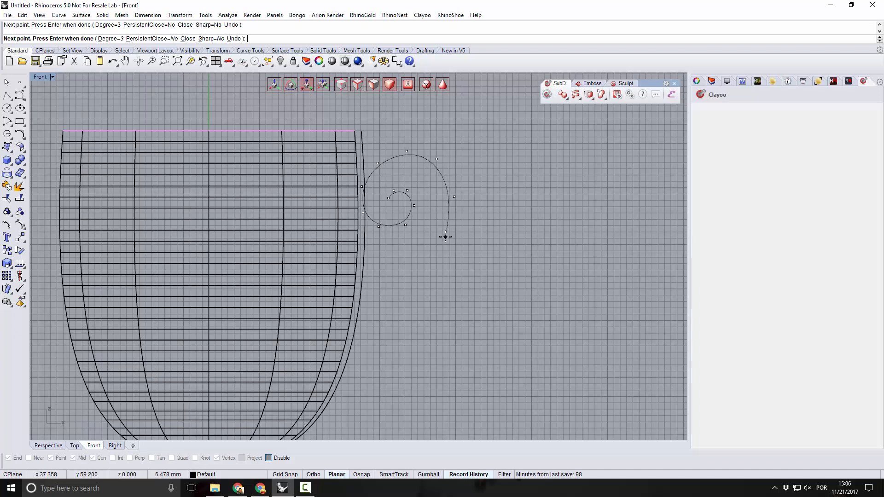
click(445, 237)
click(403, 271)
click(365, 297)
click(353, 321)
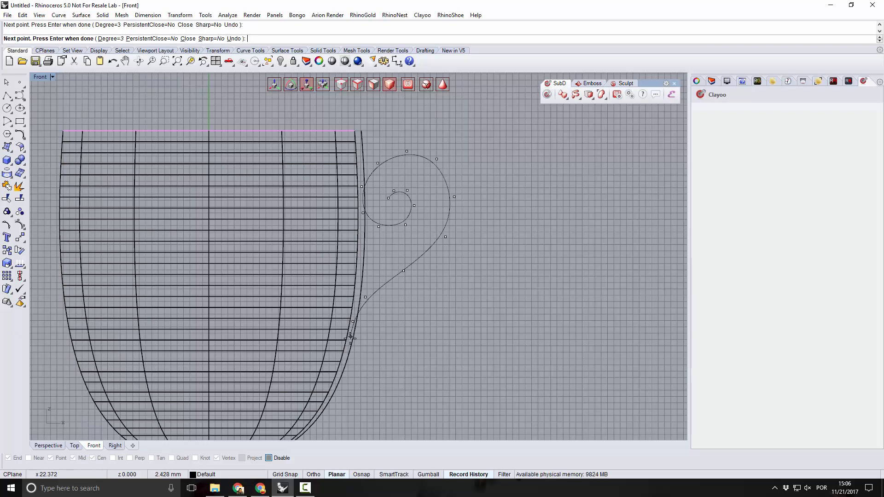
Finish the handle curve with a small curl turning outward and up at its lower end.
click(357, 357)
click(393, 362)
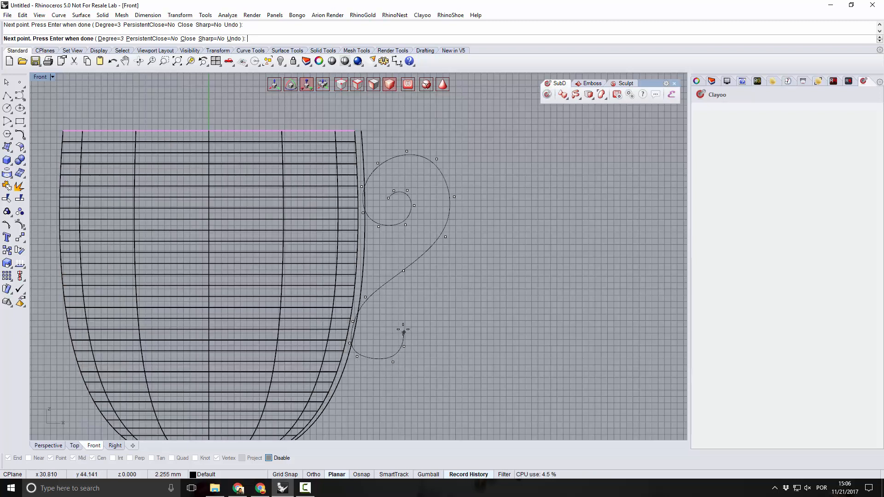
click(402, 327)
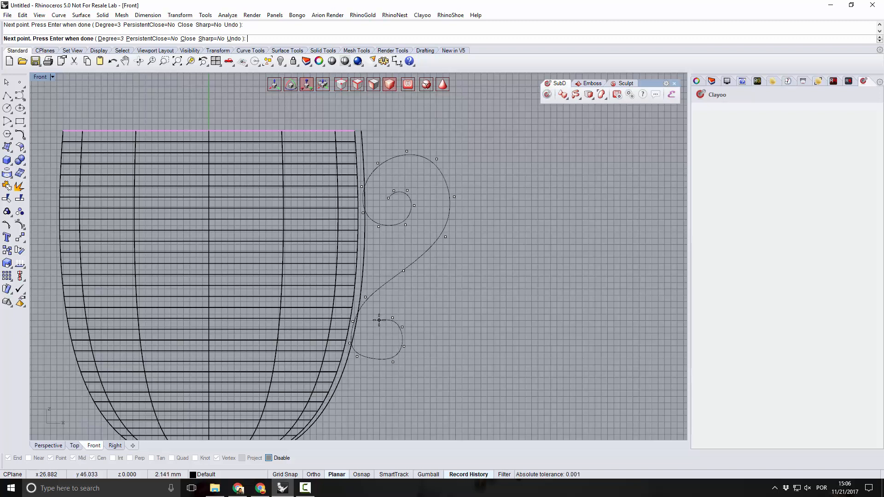
click(379, 320)
key(Return)
Show the handle curve's edit points and move those along the bottom of the lower curl to round it.
scroll(379, 321, up, 3)
click(393, 328)
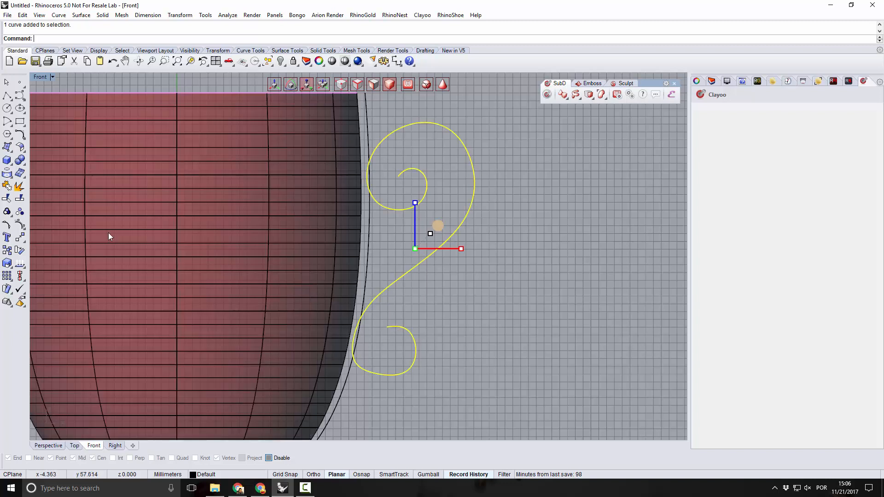
click(7, 225)
scroll(411, 377, up, 2)
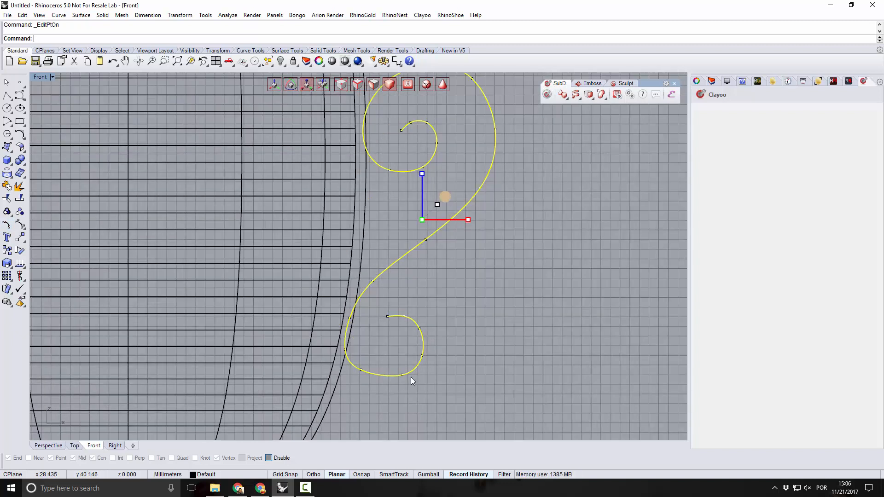
click(402, 374)
drag(403, 375, 360, 375)
click(361, 368)
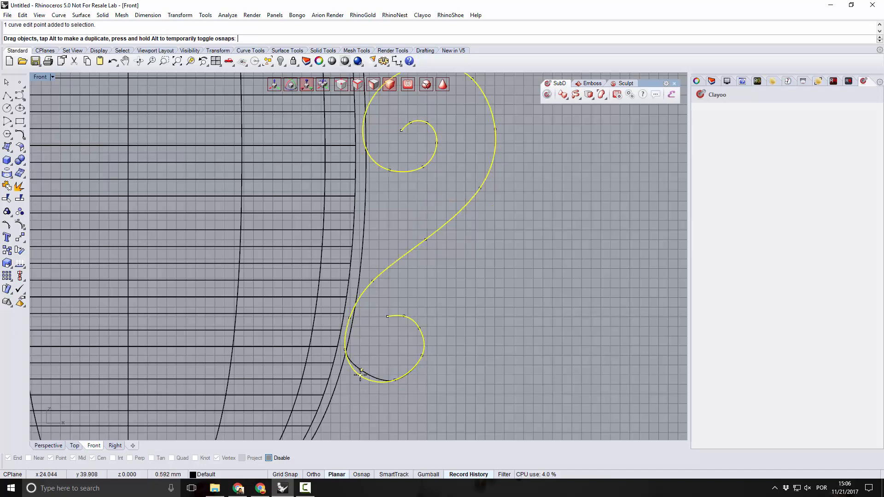
click(422, 355)
drag(422, 355, 422, 361)
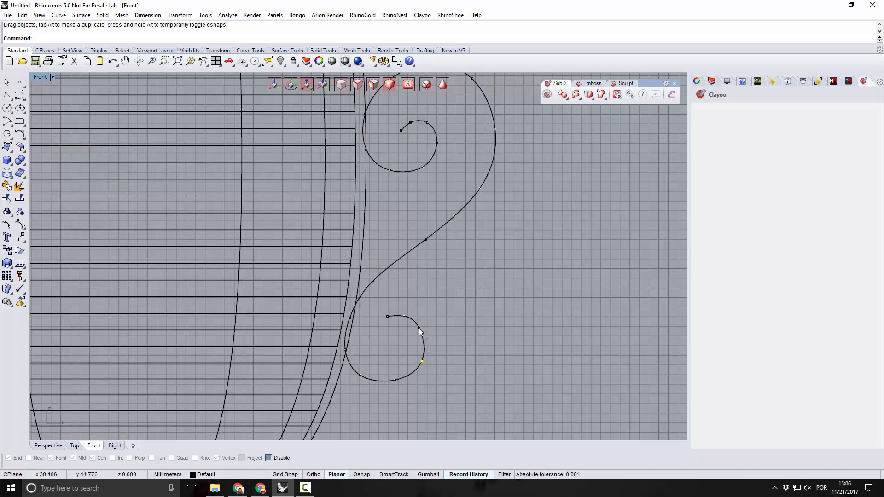
Delete an edit point near the handle curve's lower end and shift the neighbouring points to smooth the curl.
key(Delete)
drag(412, 328, 422, 359)
scroll(375, 353, down, 4)
scroll(380, 189, up, 1)
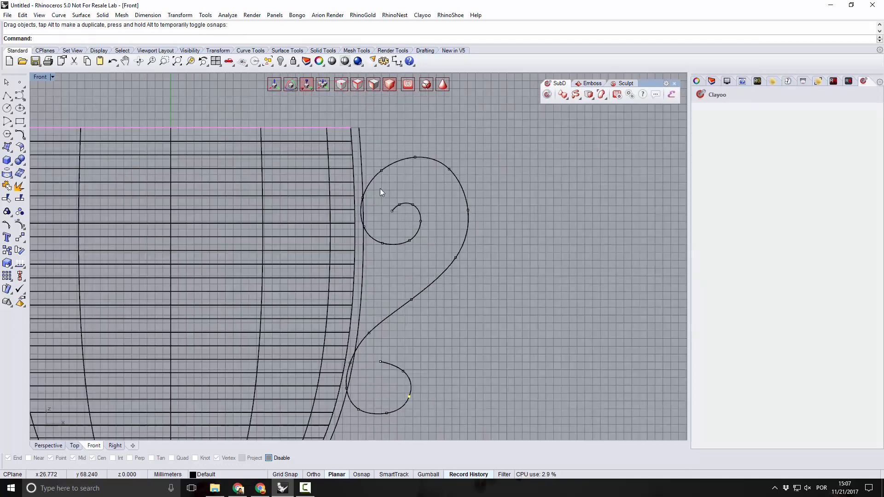
Move the edit point on the outer shoulder of the handle's upper loop slightly to refine its curvature.
scroll(456, 154, up, 5)
drag(446, 176, 449, 179)
scroll(452, 208, down, 5)
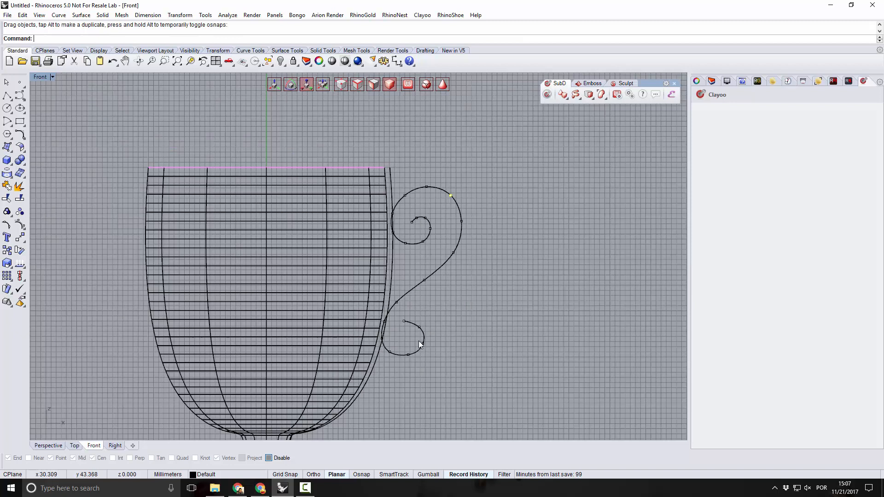
Apply a regular Shell to the goblet mesh in the Perspective view with a distance of 2.
scroll(414, 345, up, 5)
scroll(405, 354, down, 5)
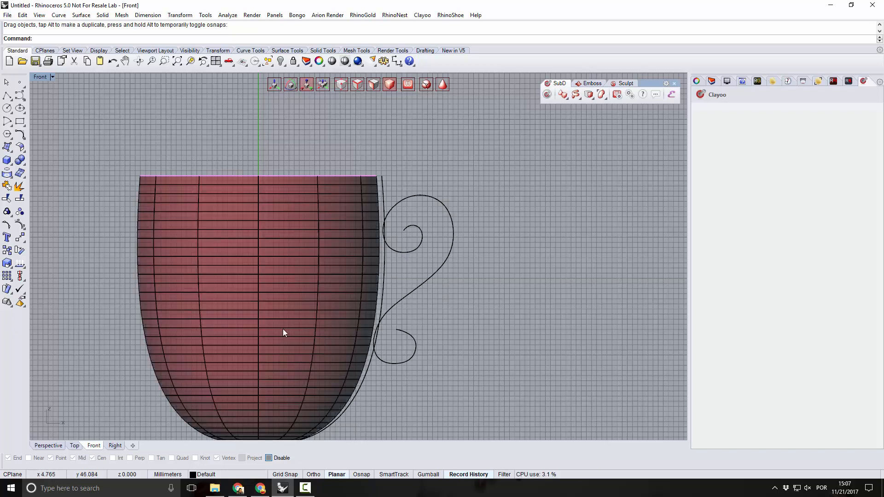
click(46, 445)
mouse_move(310, 338)
right_down()
mouse_move(205, 347)
mouse_move(298, 365)
mouse_move(317, 353)
right_up()
scroll(316, 353, down, 4)
scroll(350, 230, up, 4)
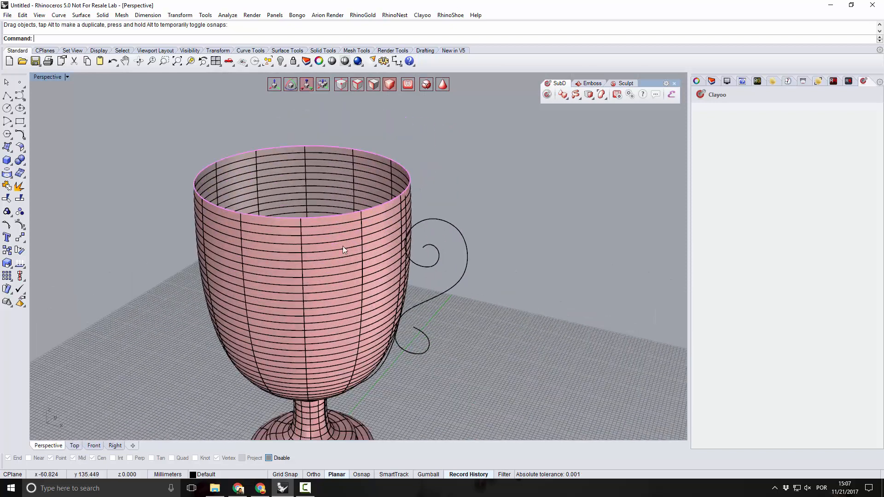
click(370, 168)
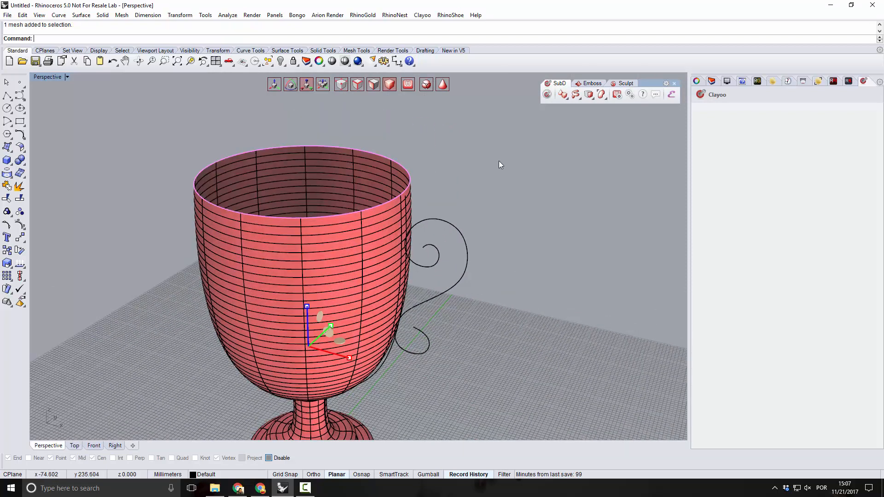
click(593, 99)
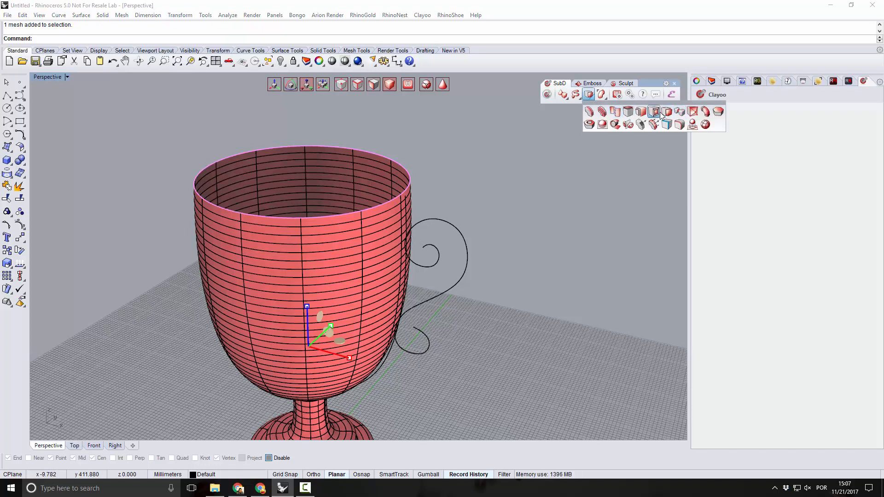
click(602, 125)
scroll(399, 330, down, 4)
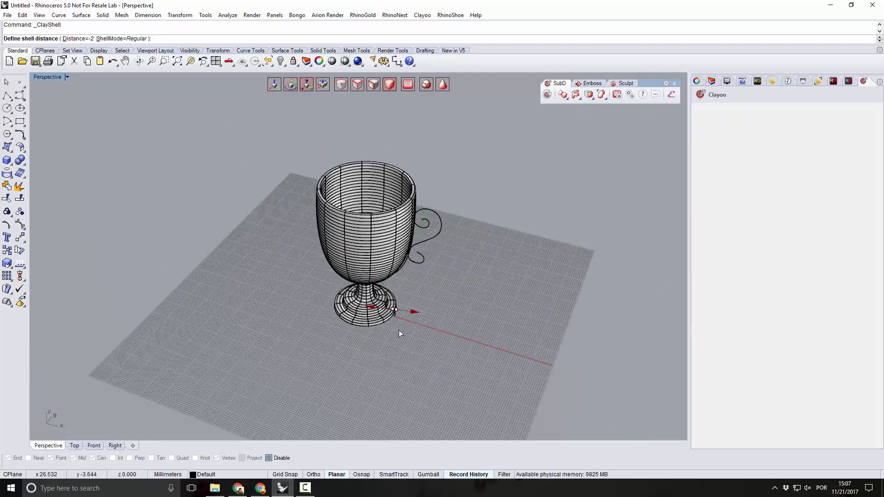
scroll(399, 330, up, 5)
right_drag(392, 322, 410, 270)
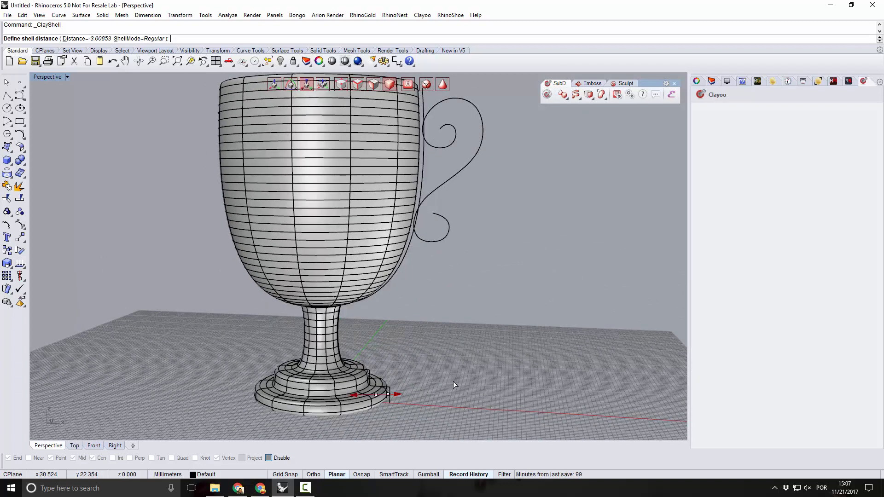
text(2)
key(Return)
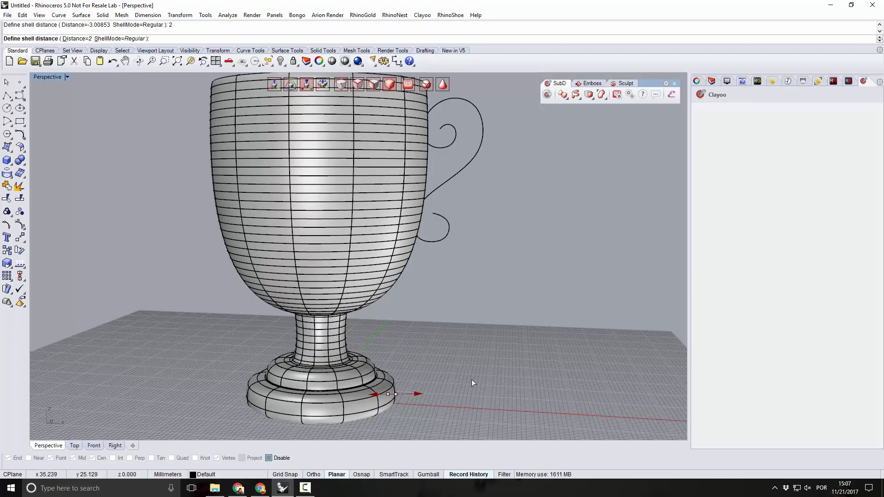
Set the goblet's shell distance to -2 and complete the Shell operation.
scroll(460, 378, up, 2)
scroll(433, 378, down, 3)
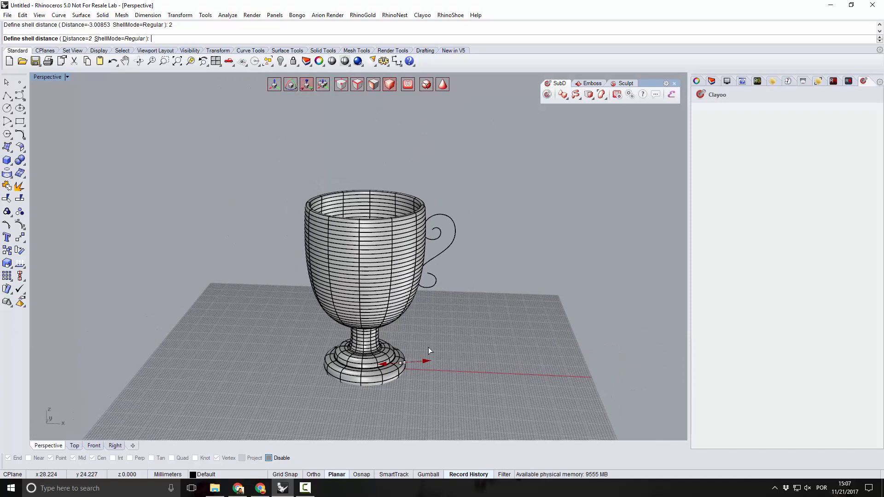
scroll(428, 347, up, 3)
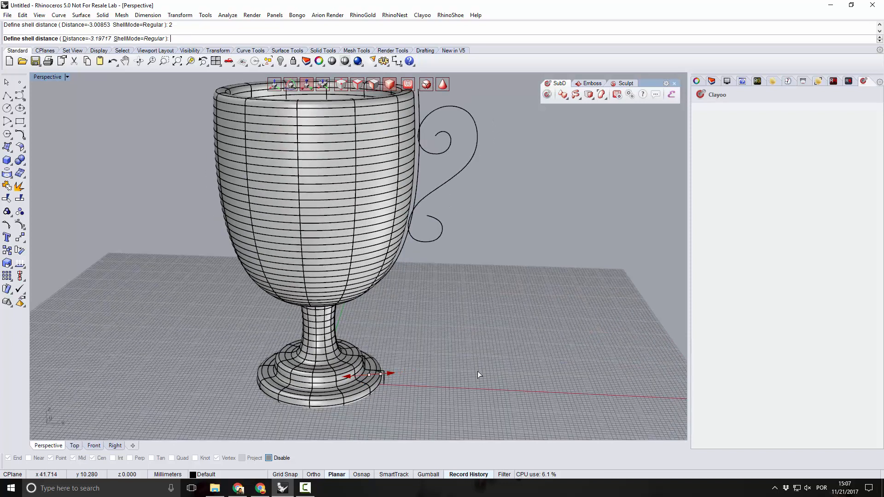
text(2)
key(Return)
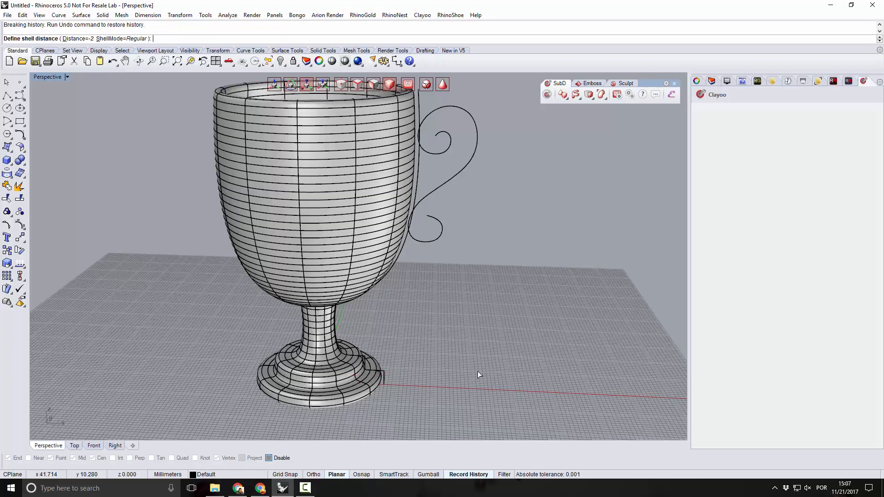
mouse_move(477, 371)
right_down()
mouse_move(429, 360)
mouse_move(438, 389)
mouse_move(371, 355)
mouse_move(333, 365)
mouse_move(444, 385)
mouse_move(446, 369)
right_up()
scroll(429, 360, down, 5)
scroll(383, 297, up, 6)
right_drag(388, 341, 368, 258)
scroll(337, 256, down, 8)
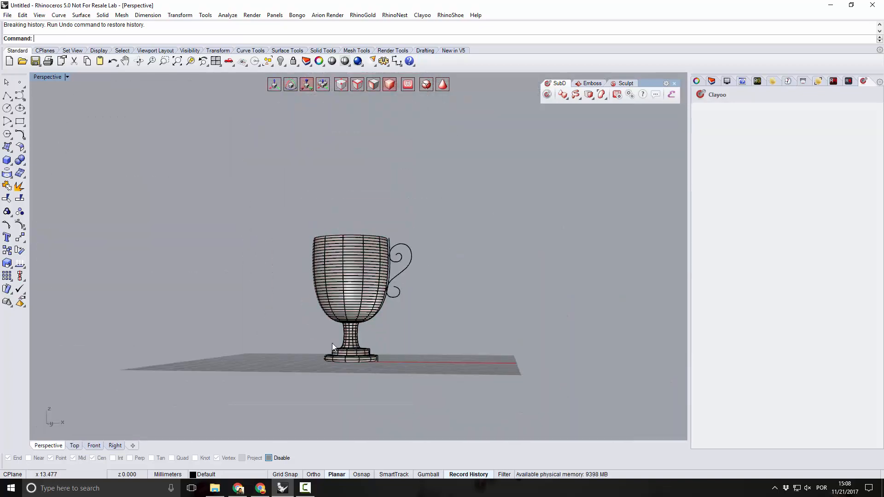
scroll(332, 343, up, 5)
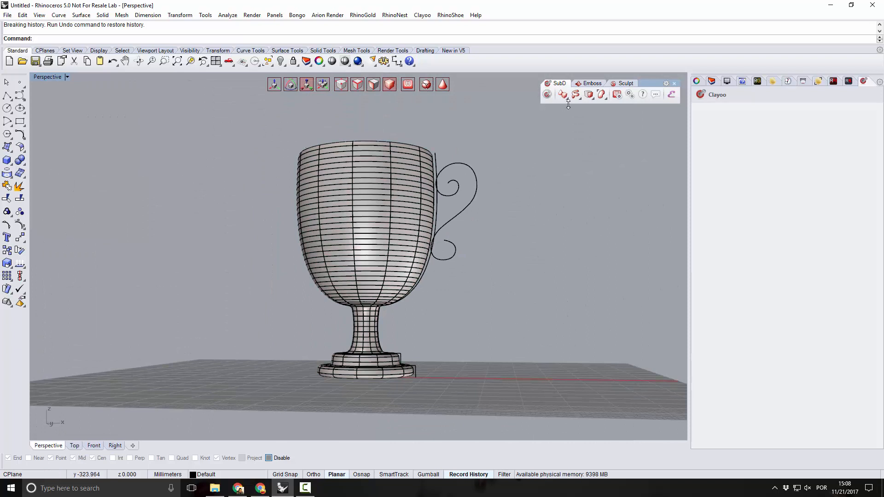
Add a Clayoo cylinder at the goblet's foot with radius 19.713, height 5.391, 12 segments, 4 Z segments and Ngon caps.
click(592, 97)
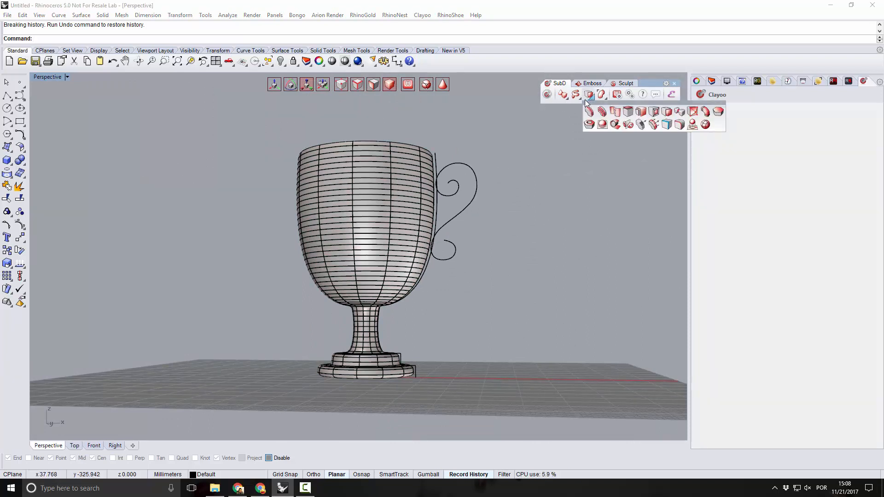
click(579, 99)
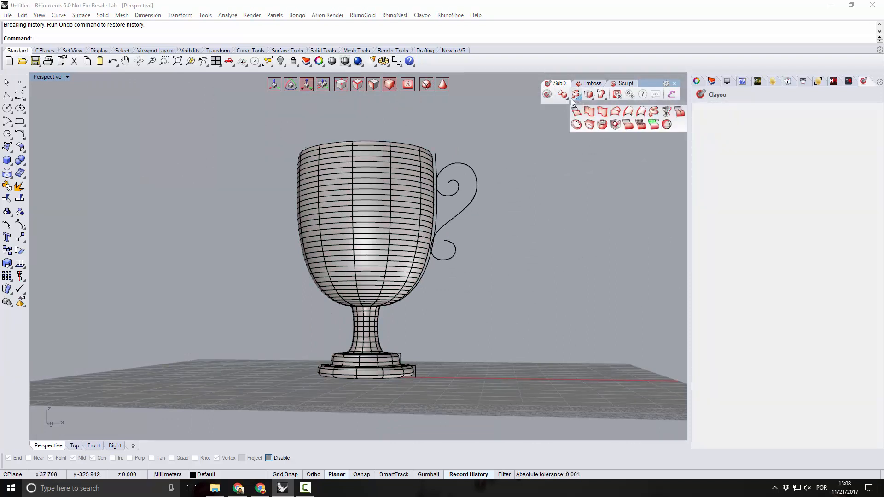
click(567, 99)
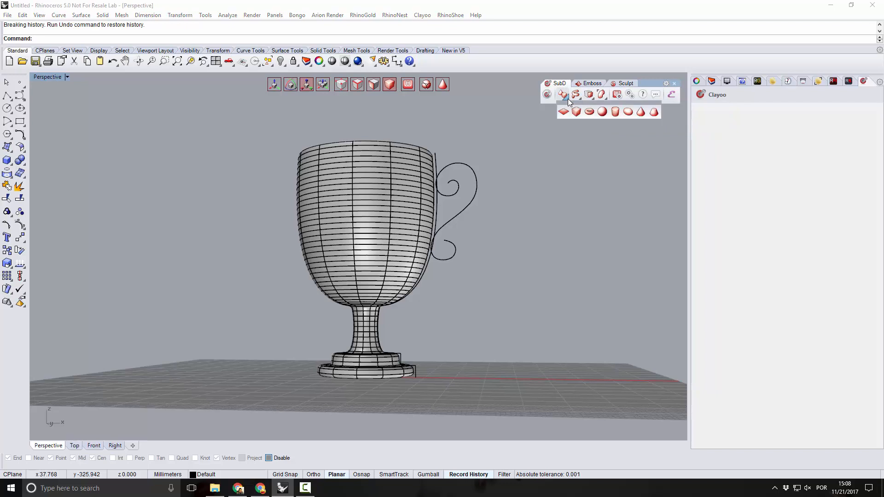
click(590, 112)
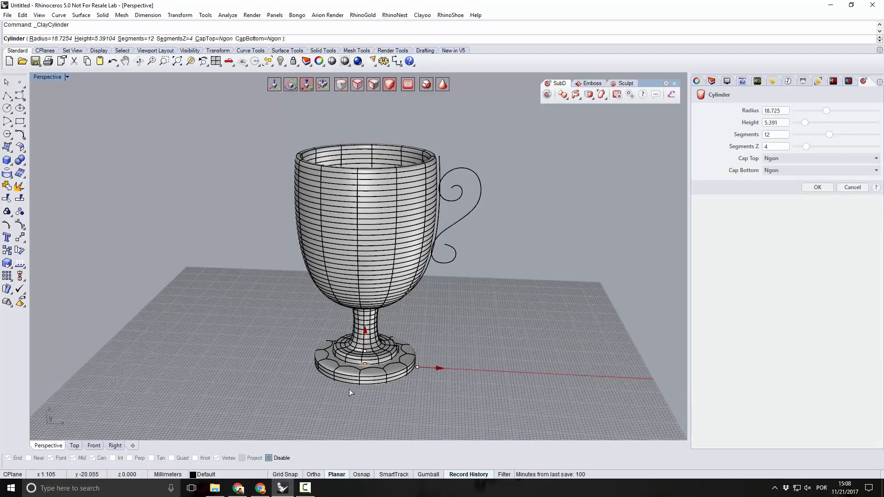
scroll(348, 389, up, 2)
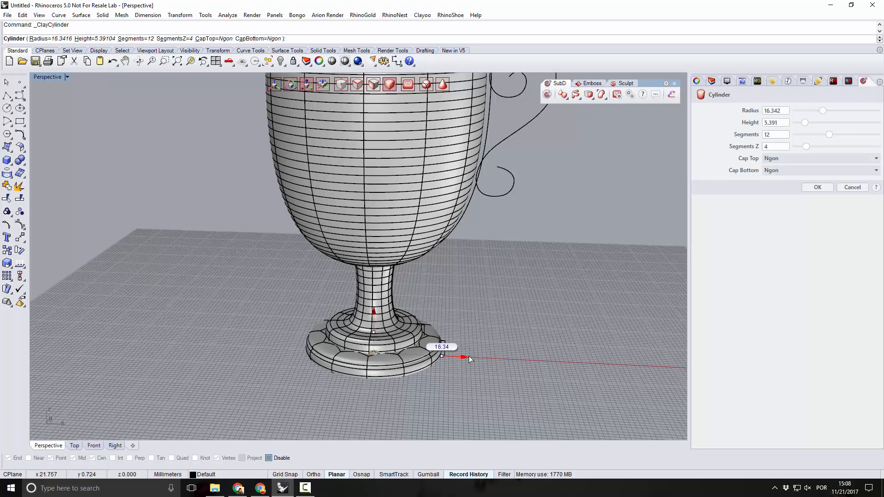
click(479, 361)
scroll(387, 406, up, 5)
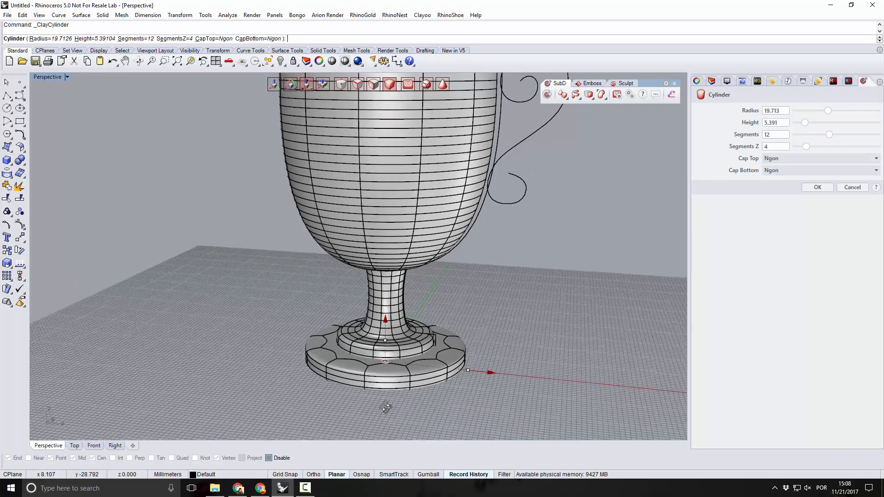
right_drag(387, 405, 405, 384)
mouse_move(504, 369)
right_down()
mouse_move(491, 365)
mouse_move(505, 368)
right_up()
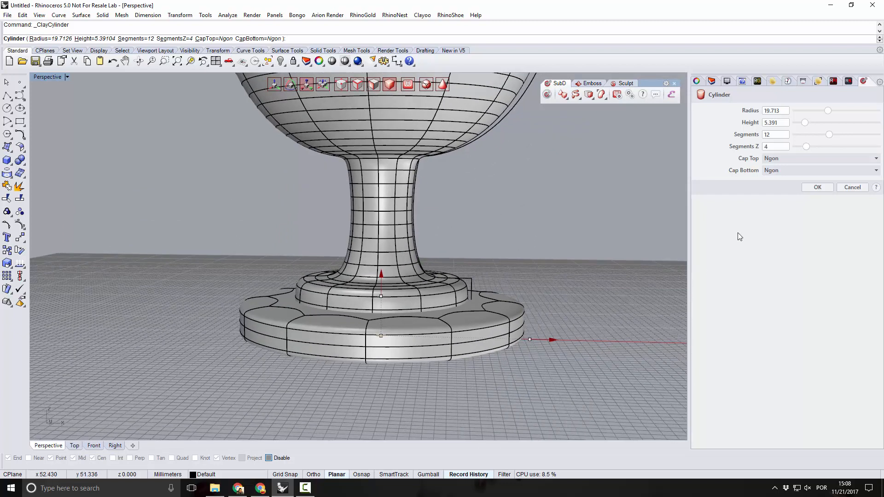
click(824, 187)
Move the cylinder straight down so it forms a wider base disc beneath the goblet's stepped foot.
click(476, 357)
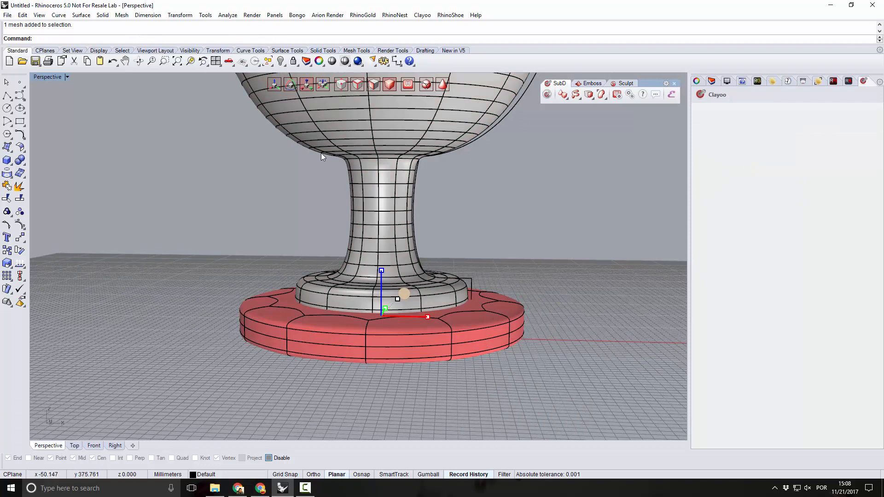
shift+click(296, 141)
drag(380, 274, 392, 299)
click(559, 387)
right_drag(526, 384, 489, 390)
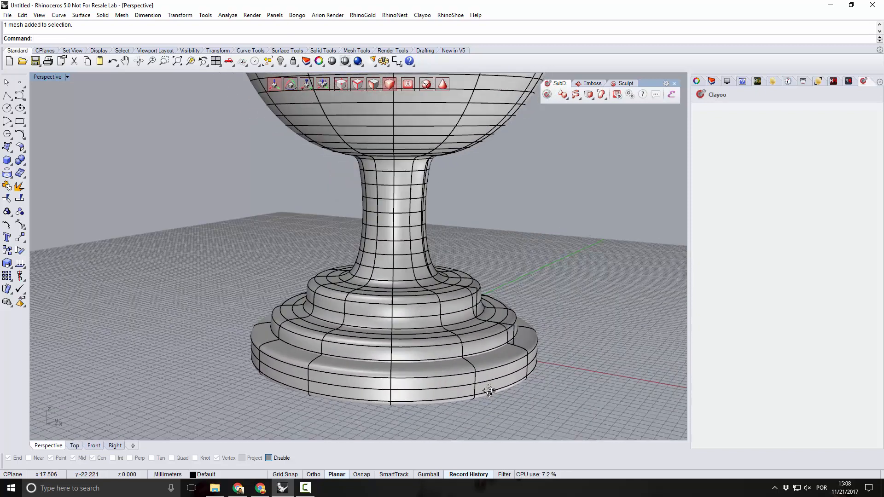
scroll(368, 344, down, 6)
scroll(371, 356, up, 8)
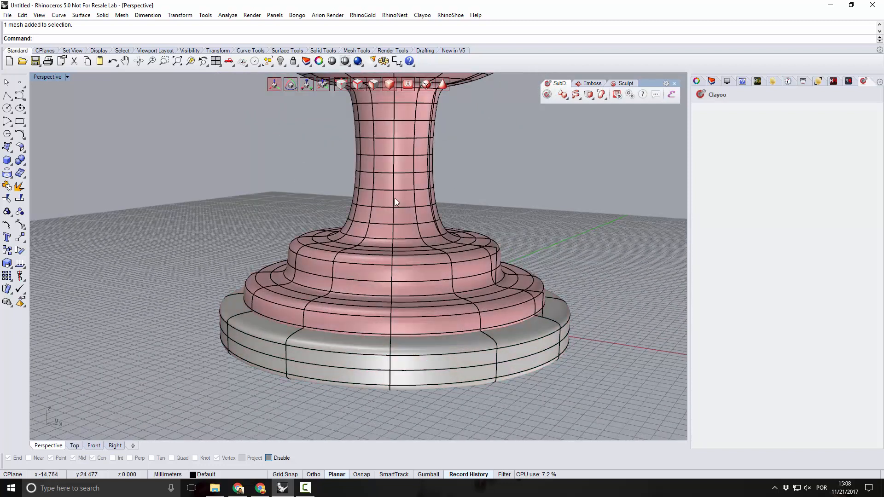
Shift the base disc's upper side edge loop slightly up and pull its lower edge loop down.
click(358, 85)
click(333, 355)
drag(394, 266, 396, 260)
right_drag(391, 362, 385, 342)
double_click(347, 342)
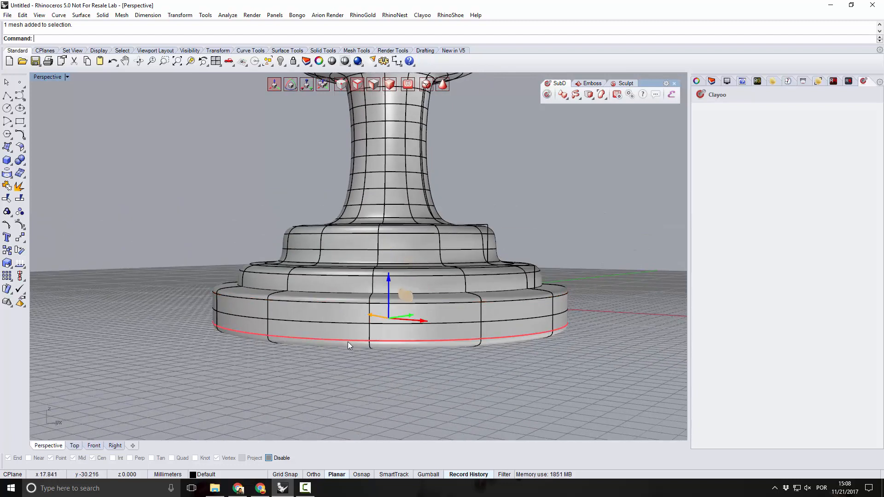
drag(391, 280, 392, 298)
click(344, 390)
Examine the goblet and its base disc from below, above and the side.
right_drag(346, 390, 408, 363)
scroll(358, 375, down, 5)
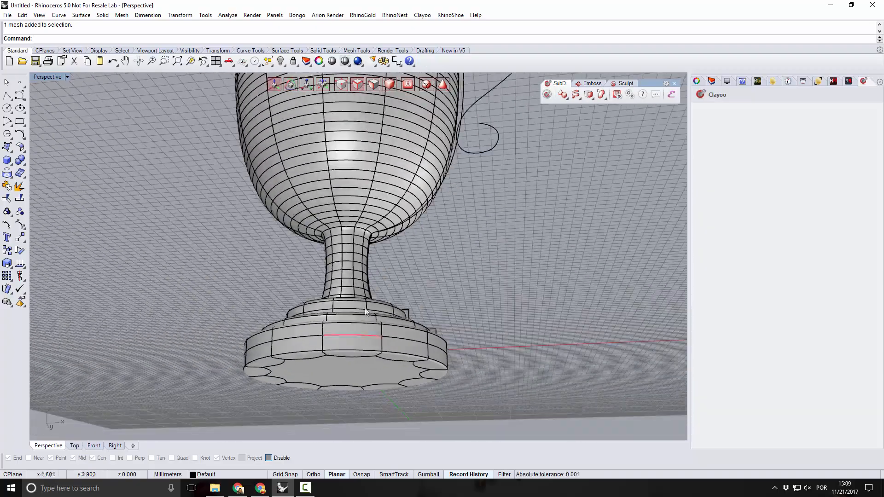
right_drag(364, 308, 360, 385)
scroll(360, 340, down, 7)
right_drag(396, 335, 434, 320)
scroll(328, 302, up, 4)
scroll(369, 332, up, 2)
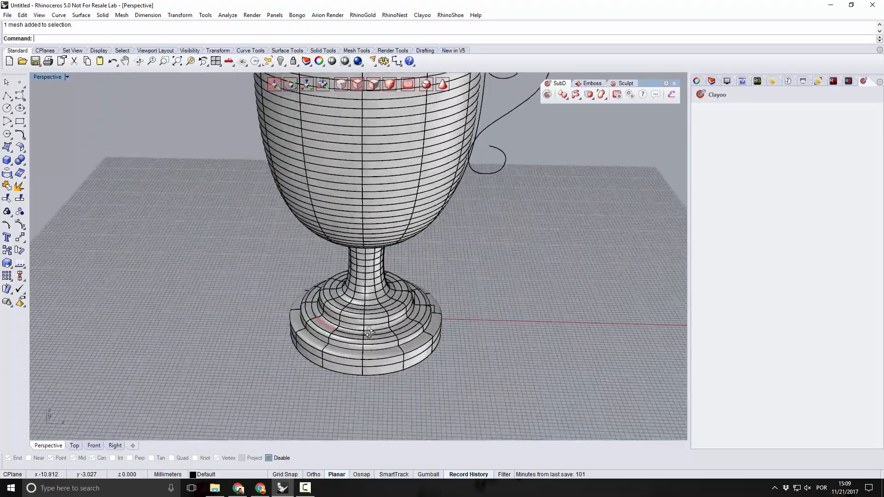
scroll(369, 332, down, 8)
mouse_move(354, 319)
right_down()
mouse_move(340, 239)
mouse_move(346, 314)
right_up()
scroll(415, 141, up, 2)
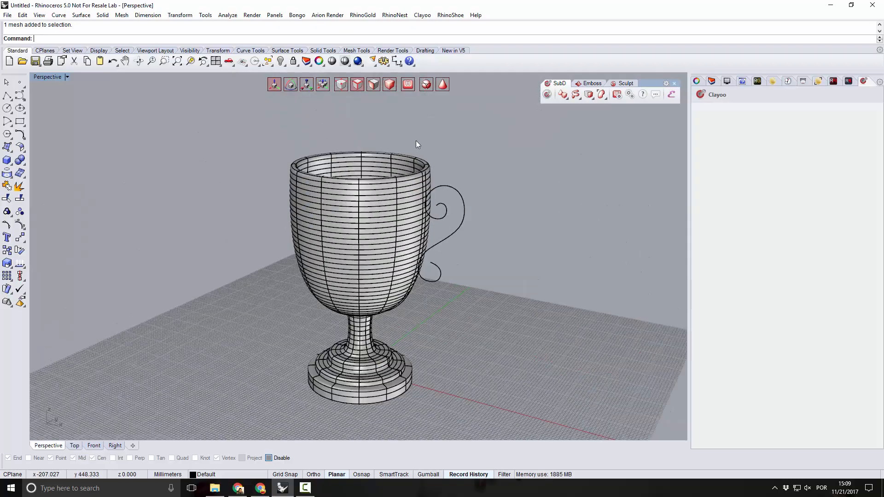
Create a Clayoo Pipe along the scroll-shaped handle curve, enlarging the start radius at the upper curl to 2.659.
scroll(416, 144, up, 2)
right_drag(417, 145, 328, 387)
click(479, 225)
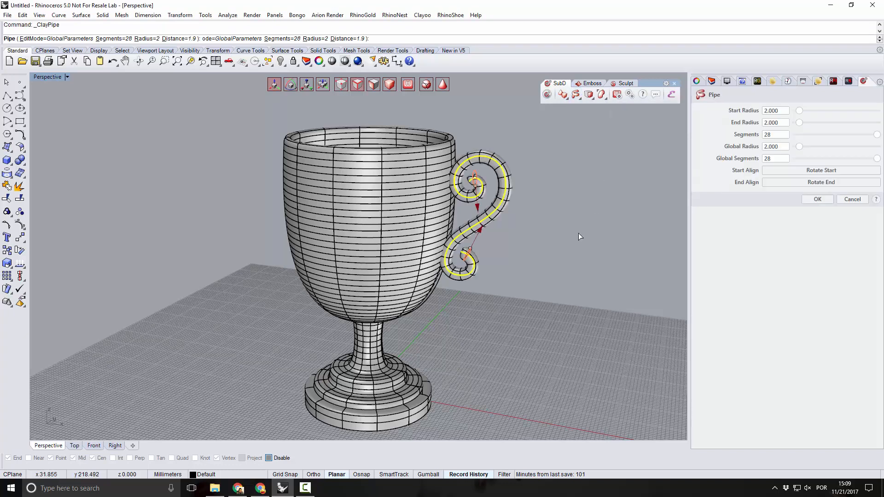
scroll(534, 251, up, 6)
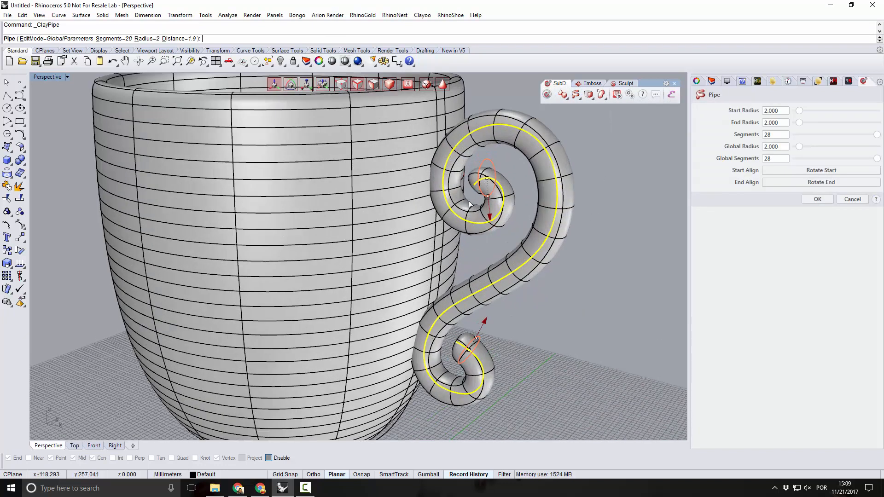
right_drag(470, 204, 492, 215)
drag(489, 212, 491, 219)
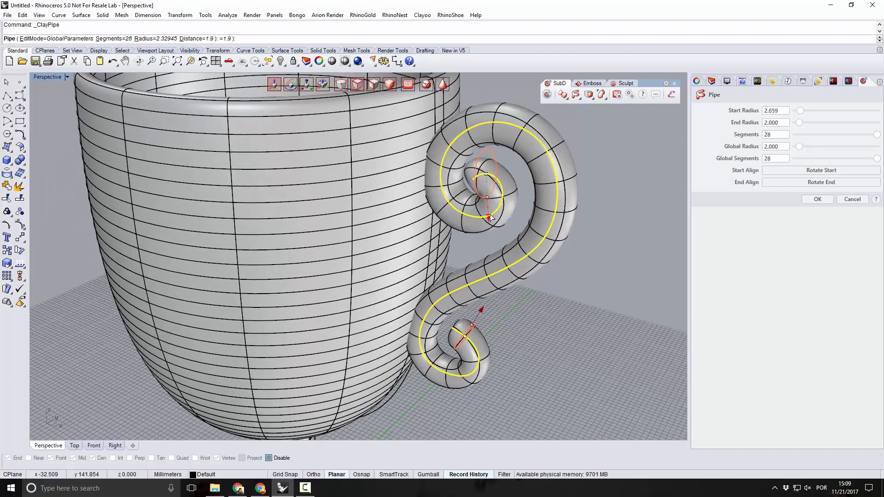
Reduce the handle pipe's end radius at the lower curl to 1.715.
drag(488, 181, 501, 191)
right_drag(498, 197, 533, 173)
drag(450, 318, 450, 320)
right_drag(504, 328, 464, 251)
scroll(474, 263, down, 6)
mouse_move(503, 294)
right_down()
mouse_move(438, 293)
mouse_move(502, 294)
right_up()
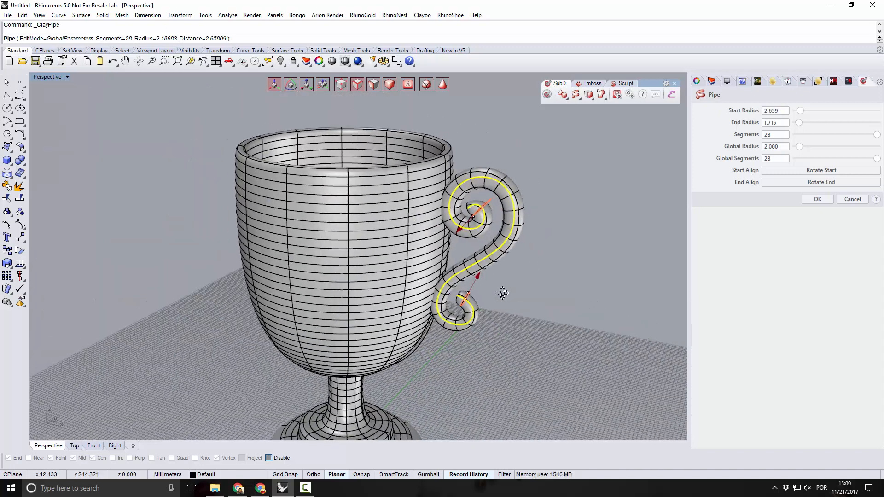
Set the handle pipe to 16 segments and complete it.
drag(878, 139, 848, 146)
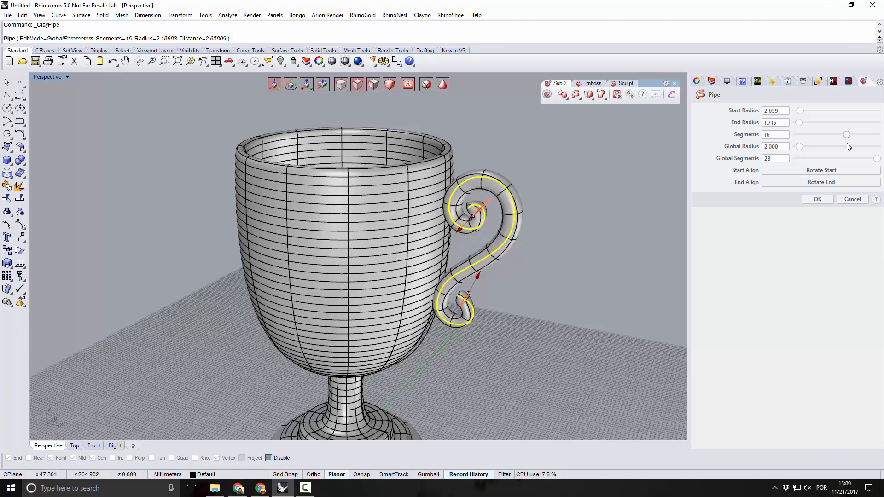
mouse_move(638, 210)
right_down()
mouse_move(631, 217)
mouse_move(642, 188)
mouse_move(635, 200)
right_up()
click(819, 199)
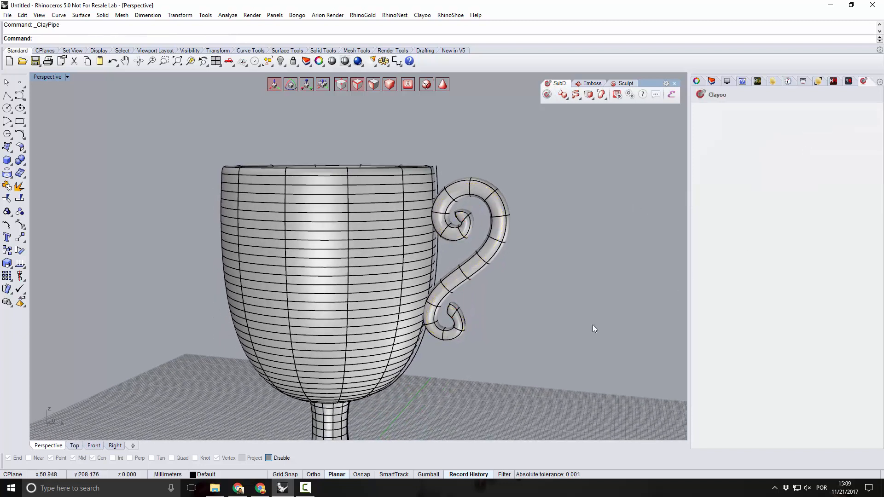
Scale down the end faces at the tip of the handle's lower curl to taper it.
scroll(444, 319, up, 5)
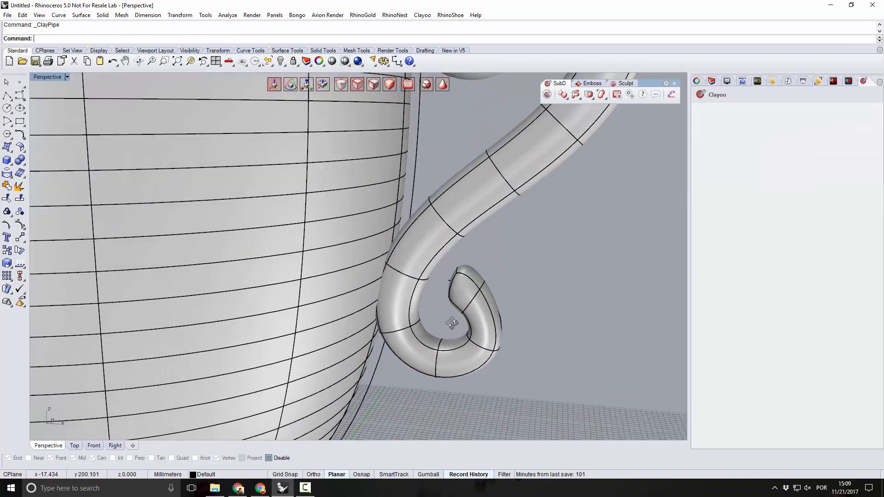
scroll(446, 302, up, 4)
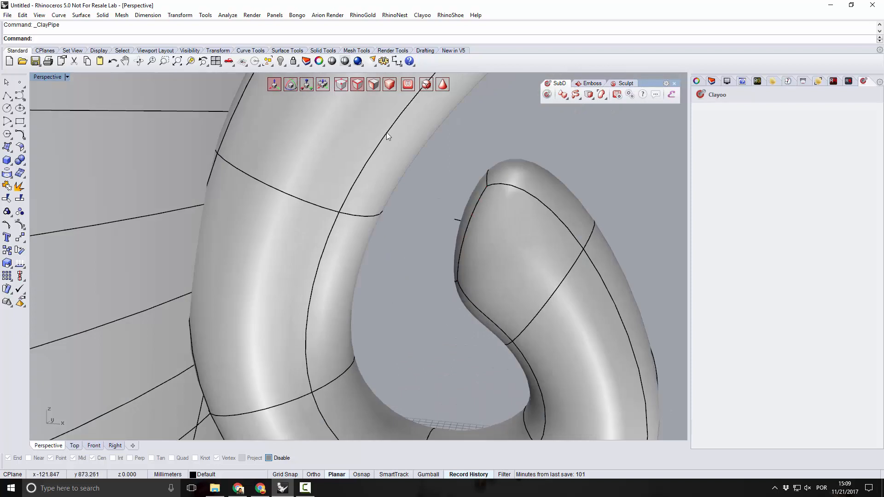
click(483, 190)
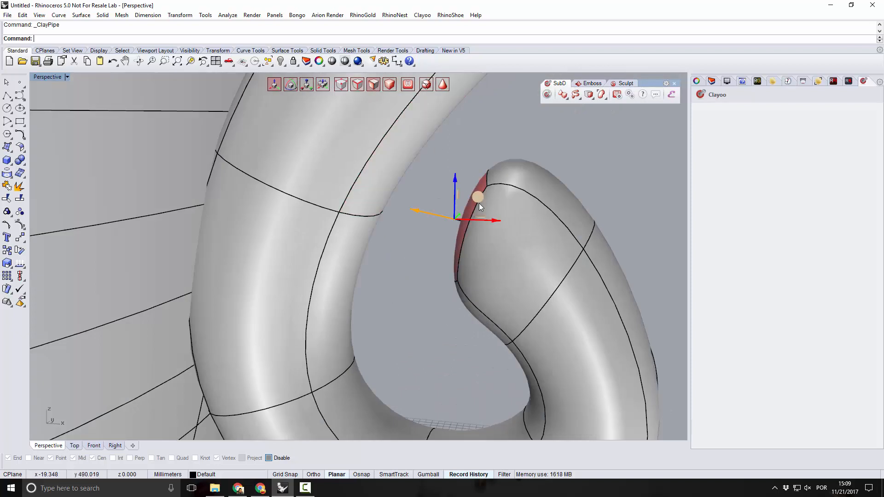
right_drag(427, 282, 252, 277)
right_drag(442, 255, 336, 193)
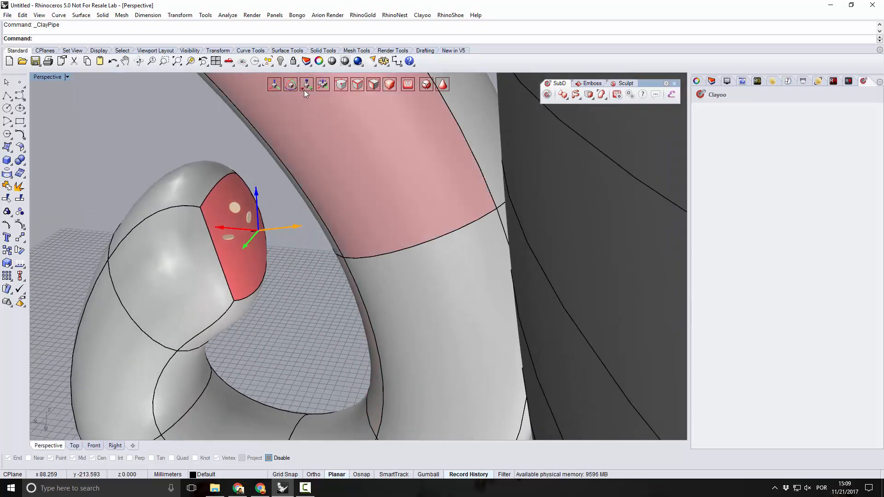
drag(239, 222, 253, 239)
right_drag(302, 240, 556, 247)
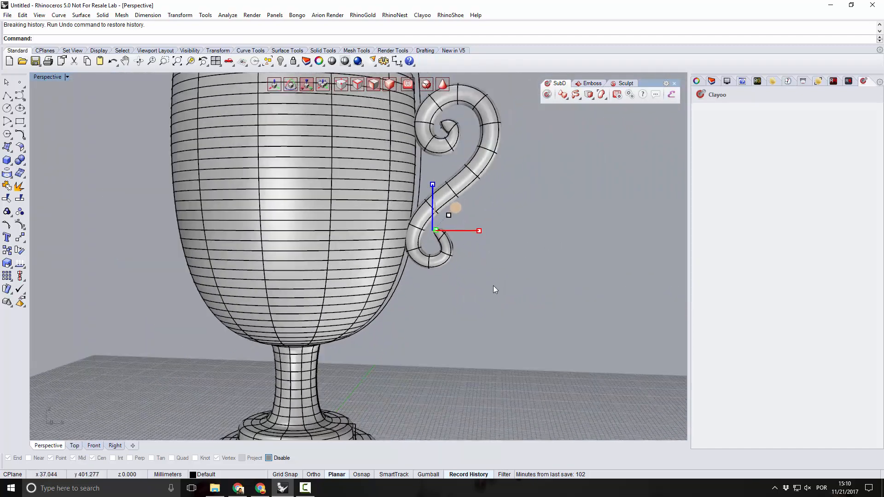
Scale the outer face beside the lower curl's tip vertically to refine the taper.
scroll(435, 242, up, 5)
scroll(462, 257, down, 4)
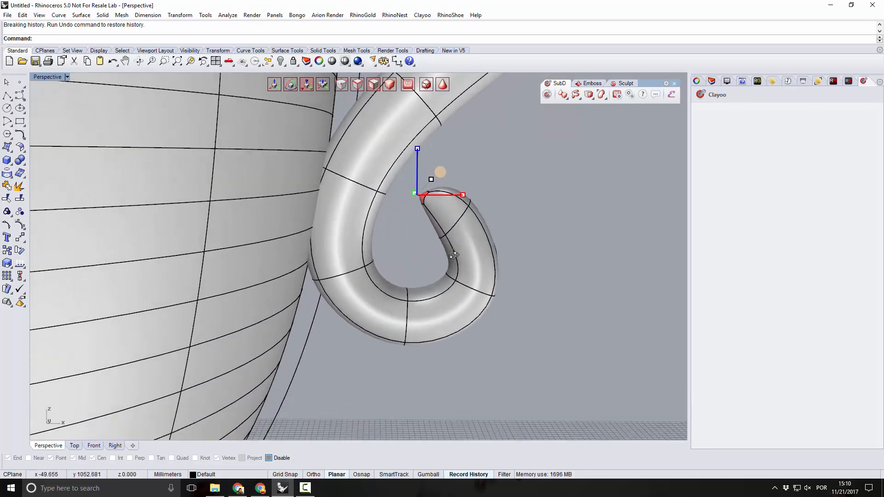
scroll(458, 273, up, 4)
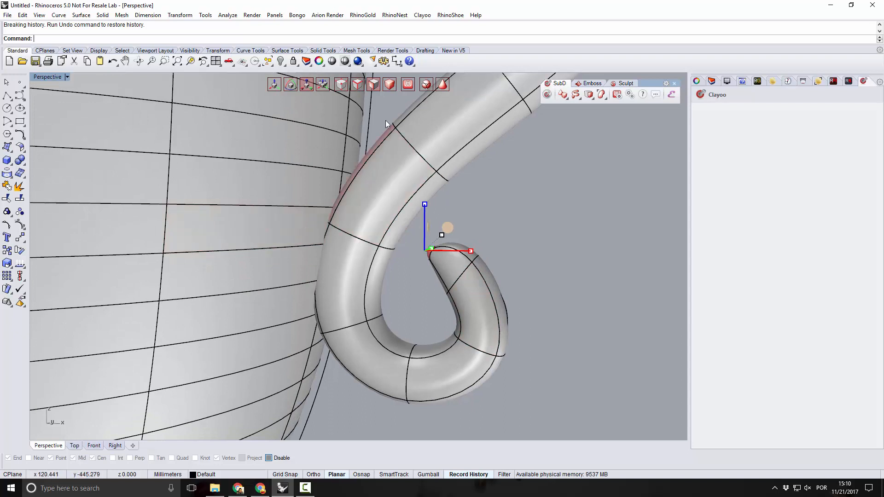
click(489, 270)
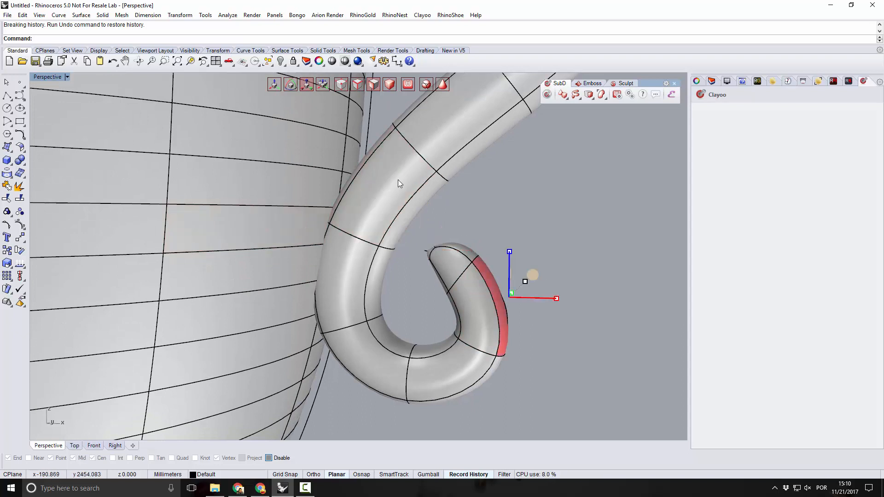
scroll(395, 242, down, 4)
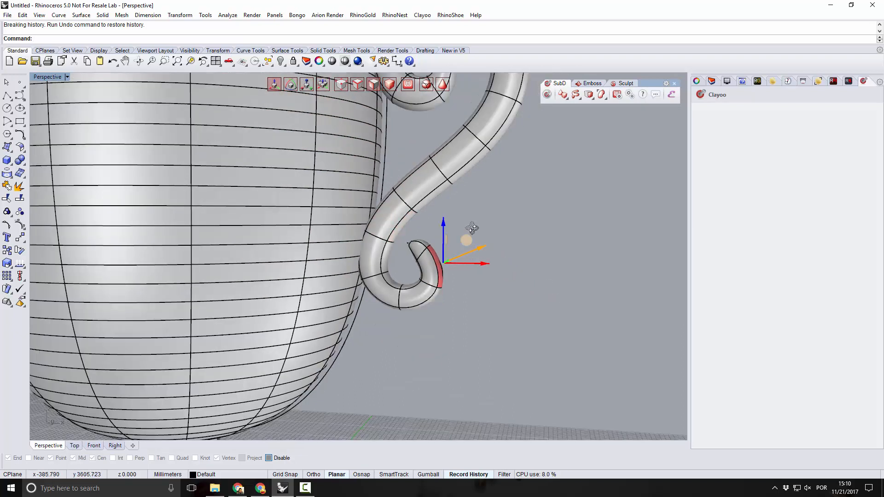
right_drag(471, 228, 476, 229)
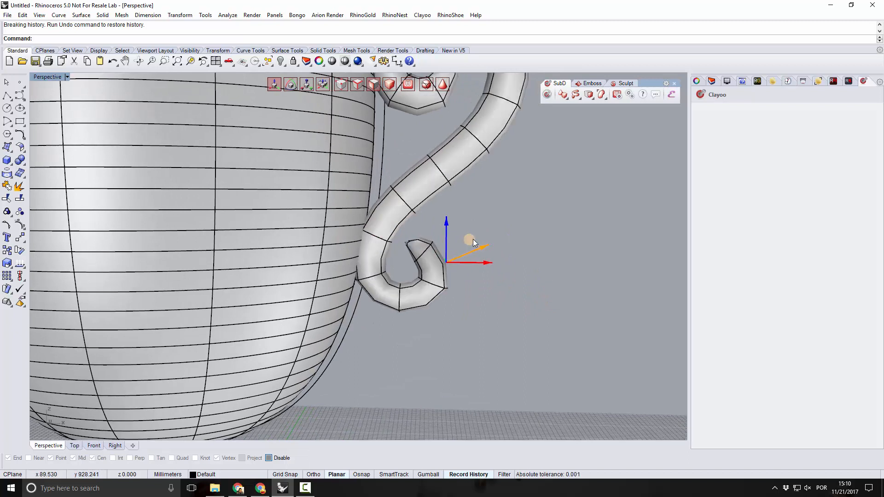
scroll(467, 306, down, 4)
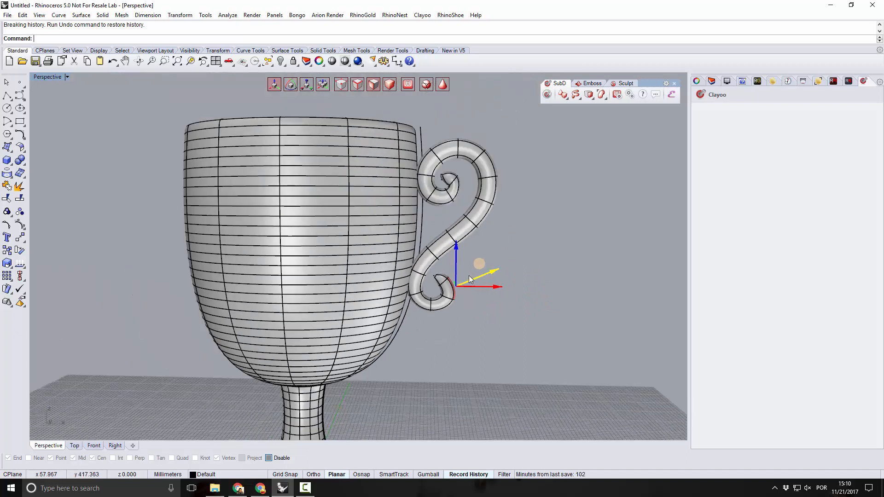
scroll(468, 275, up, 6)
click(307, 86)
drag(453, 274, 449, 286)
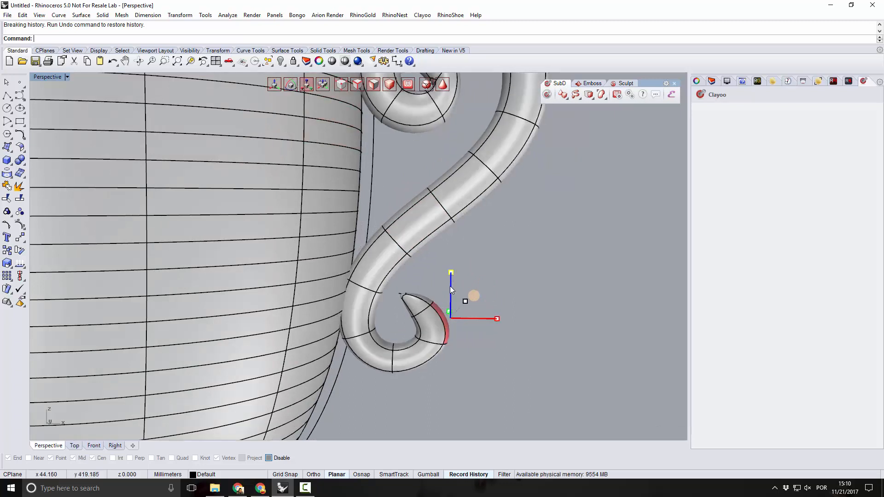
Scale down the end face of the handle's upper curl and move it upward to reshape the tip.
scroll(476, 269, down, 4)
scroll(439, 207, up, 6)
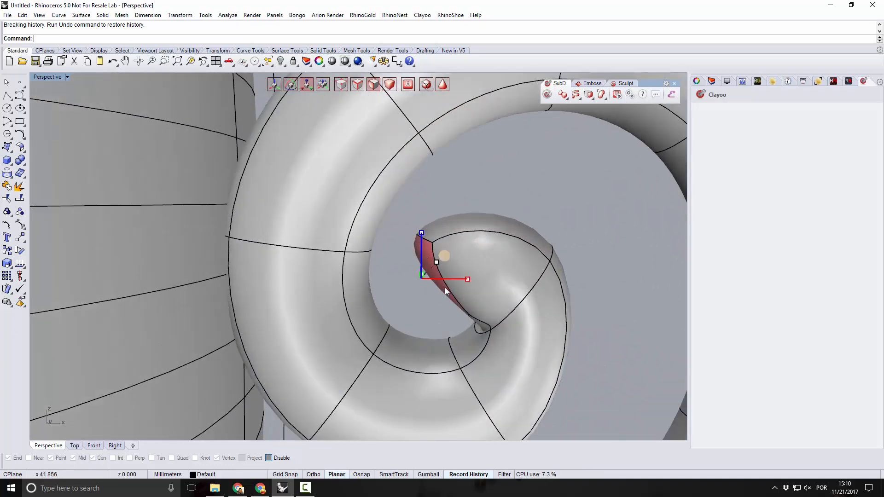
drag(435, 263, 424, 278)
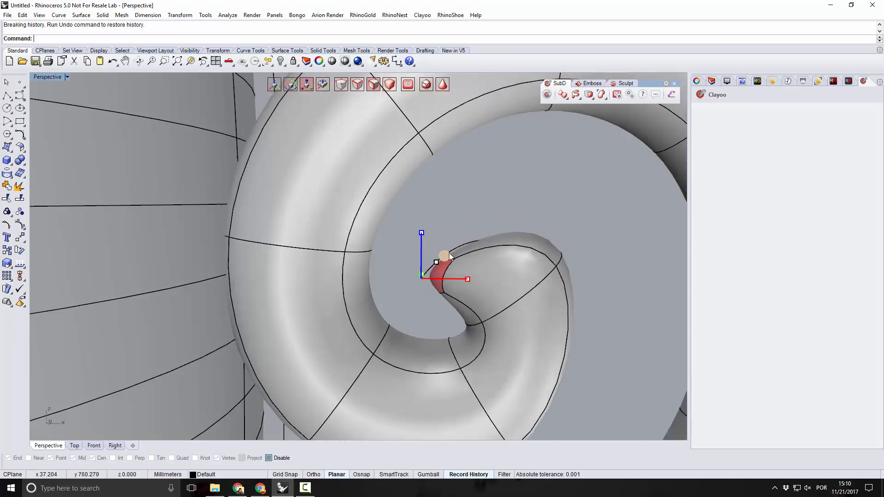
scroll(463, 222, down, 2)
scroll(464, 222, up, 3)
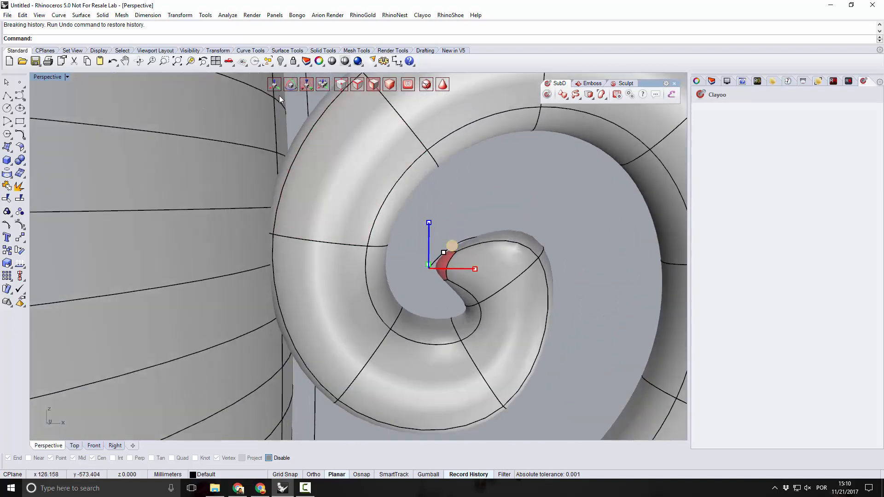
drag(457, 250, 466, 211)
scroll(502, 255, down, 5)
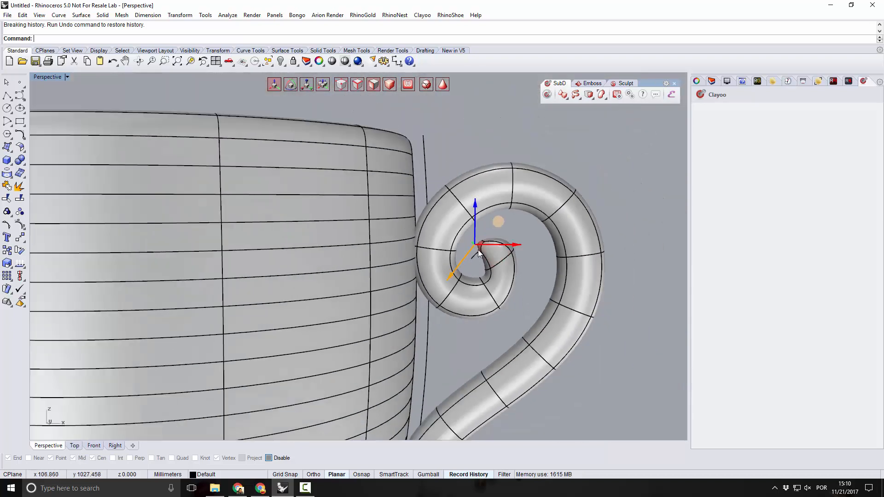
Scale the outer face beside the upper curl's tip vertically and check the handle's tapered ends.
scroll(507, 271, up, 5)
click(507, 274)
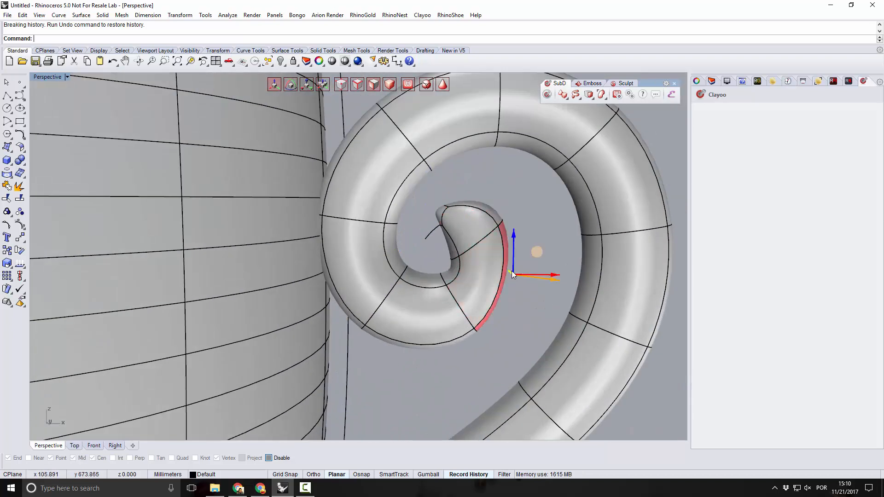
drag(513, 228, 520, 243)
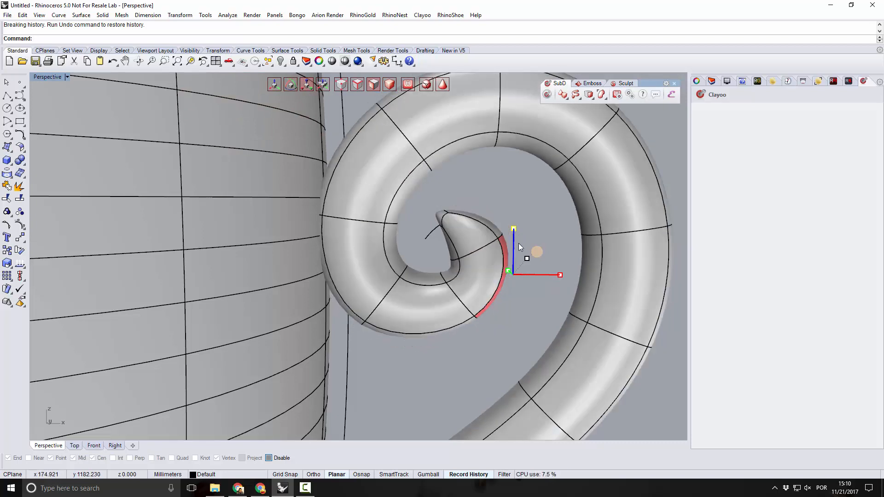
scroll(480, 244, down, 17)
click(511, 276)
right_drag(511, 276, 505, 300)
scroll(457, 311, up, 6)
scroll(463, 352, up, 4)
right_drag(462, 353, 479, 328)
scroll(480, 293, down, 4)
right_drag(480, 289, 481, 330)
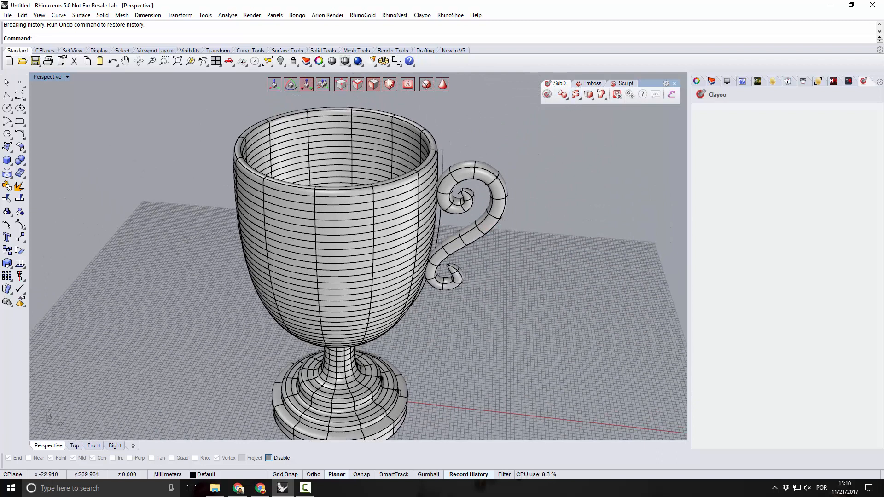
Mirror the handle to the opposite side of the goblet with Clayoo Symmetry, starting the symmetry plane line at the origin (0).
click(483, 198)
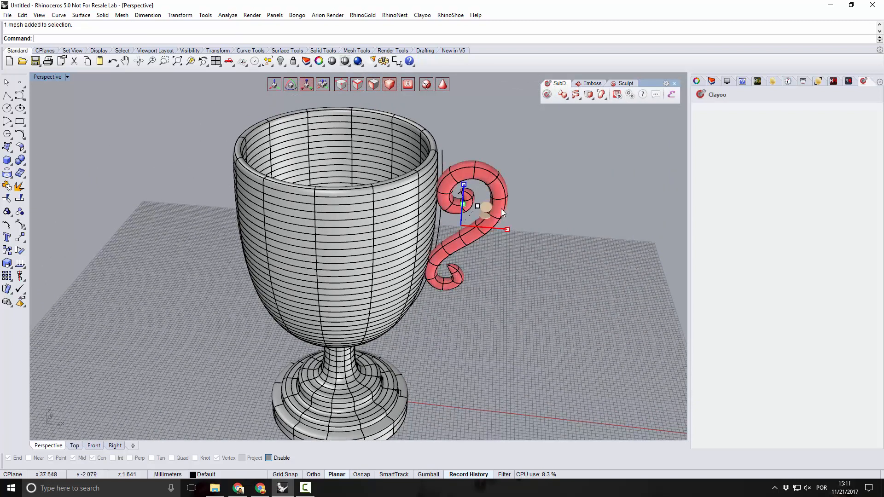
click(592, 98)
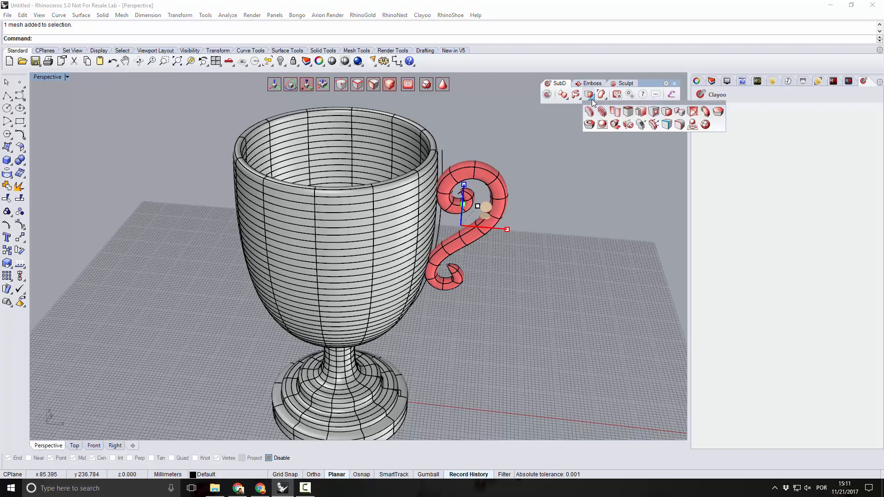
click(628, 125)
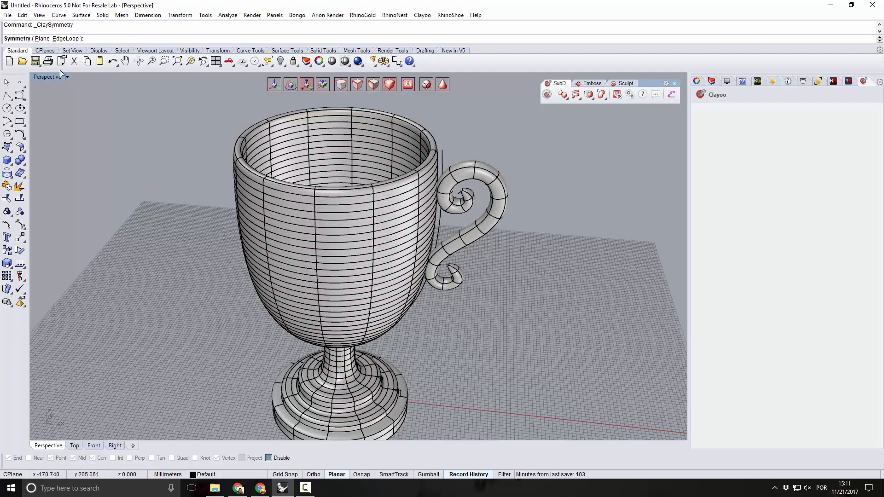
click(42, 38)
text(0)
key(Return)
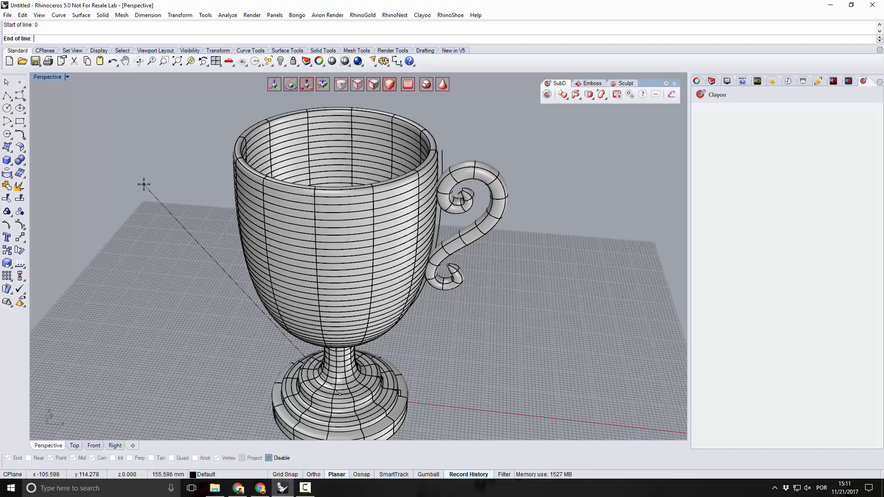
key(shift)
click(368, 290)
Examine both handles, the goblet's rim and the stepped base from several distances and angles.
right_drag(347, 348, 435, 318)
scroll(407, 274, down, 7)
right_drag(405, 276, 352, 280)
scroll(341, 340, up, 3)
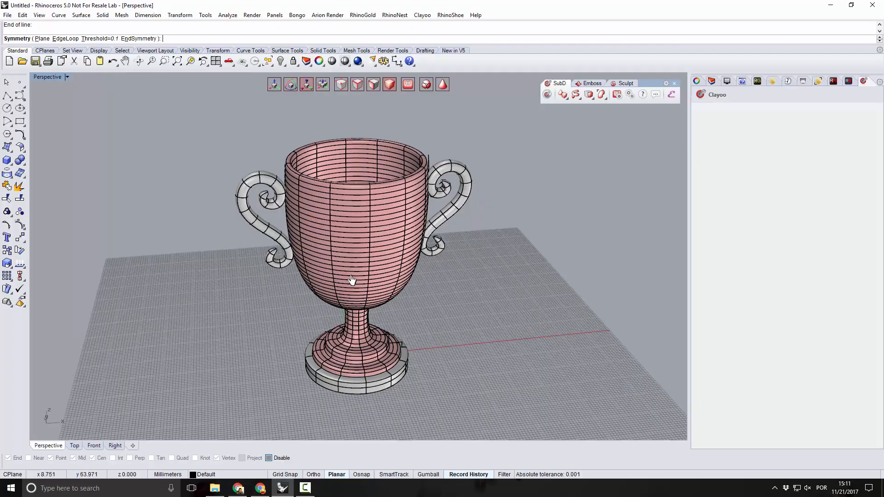
scroll(470, 202, up, 6)
right_drag(470, 207, 449, 207)
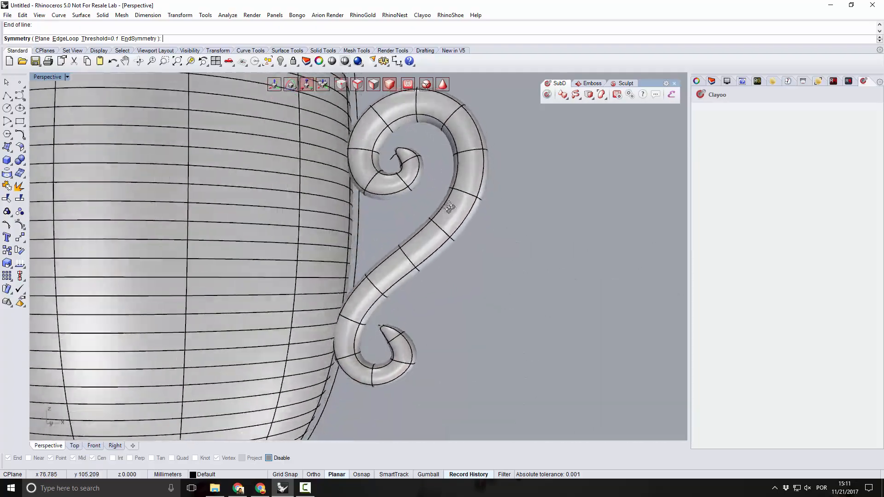
scroll(459, 213, down, 8)
mouse_move(466, 296)
right_down()
mouse_move(482, 345)
mouse_move(467, 286)
right_up()
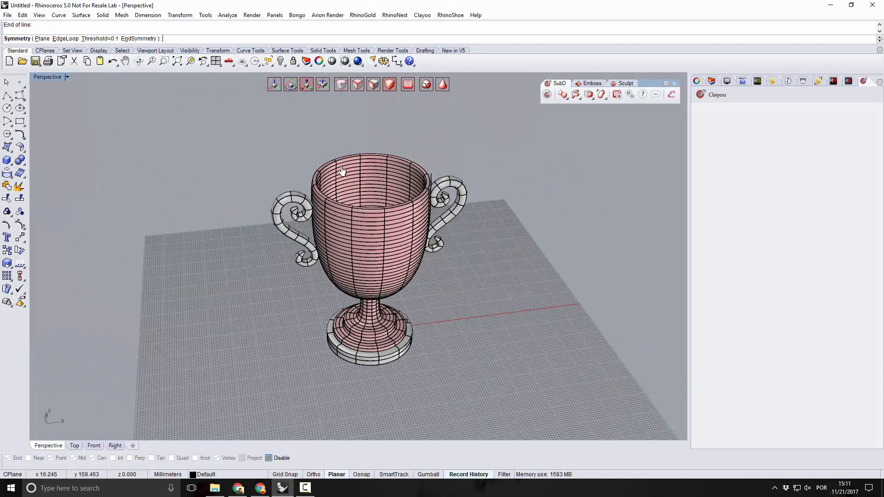
scroll(342, 172, up, 5)
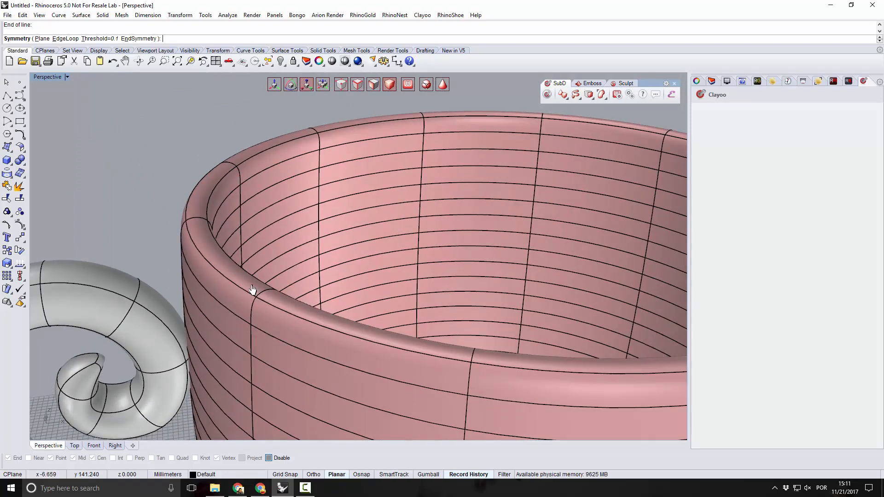
scroll(253, 292, down, 6)
scroll(367, 345, up, 5)
scroll(343, 381, up, 6)
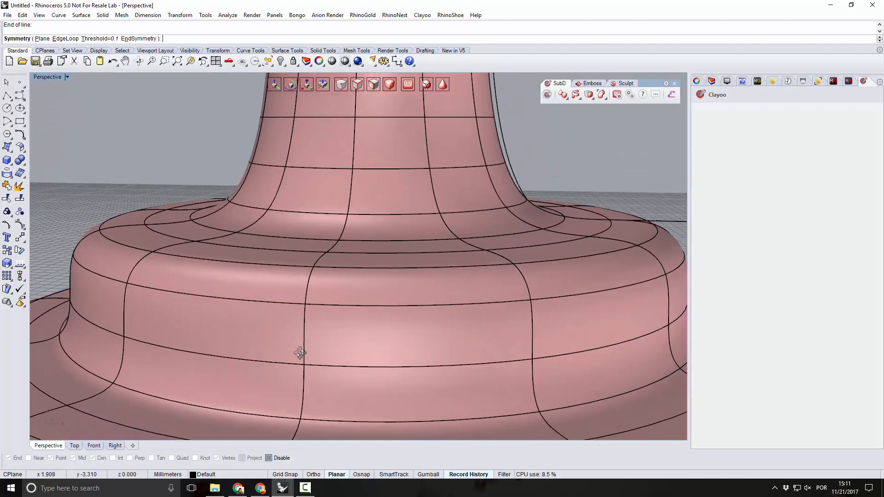
right_drag(300, 353, 308, 354)
Finish the Symmetry command and divide the face loop along the upper rim of the base's middle tier.
click(377, 88)
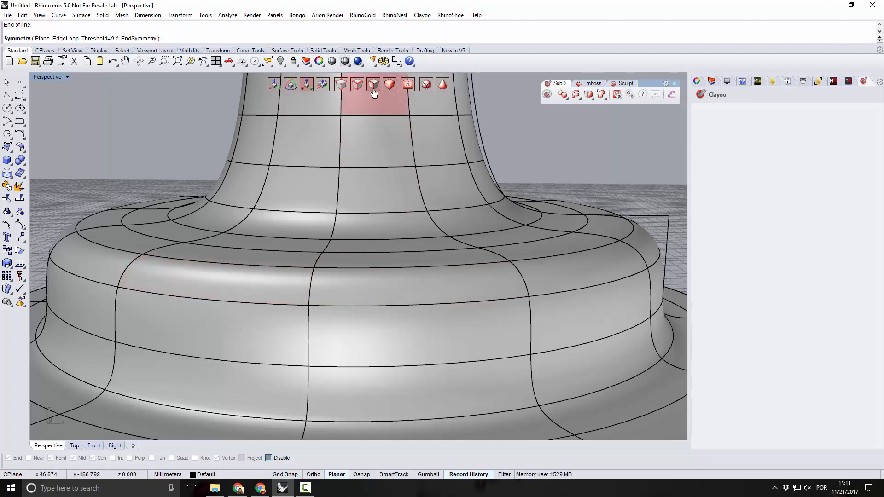
scroll(381, 161, down, 5)
key(Return)
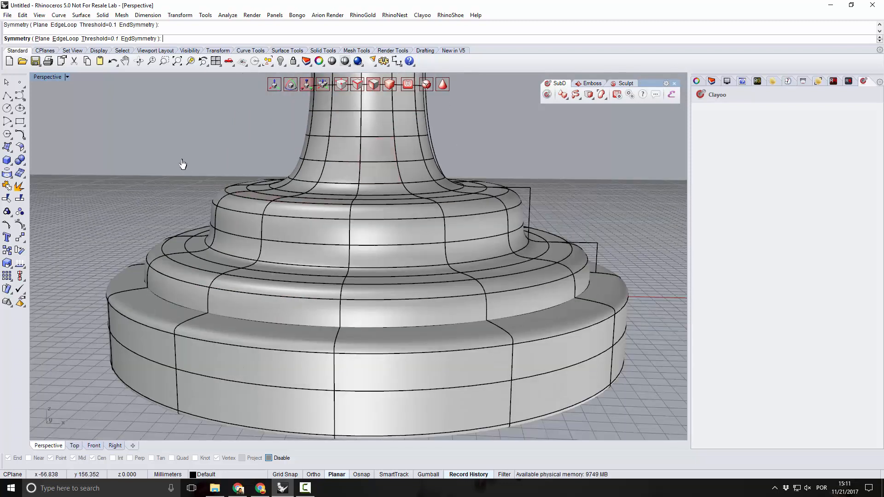
click(297, 293)
double_click(375, 299)
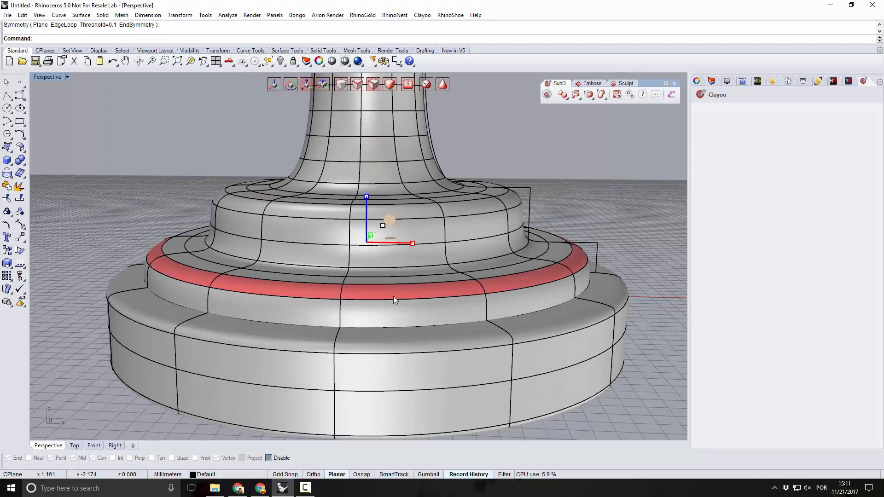
click(579, 99)
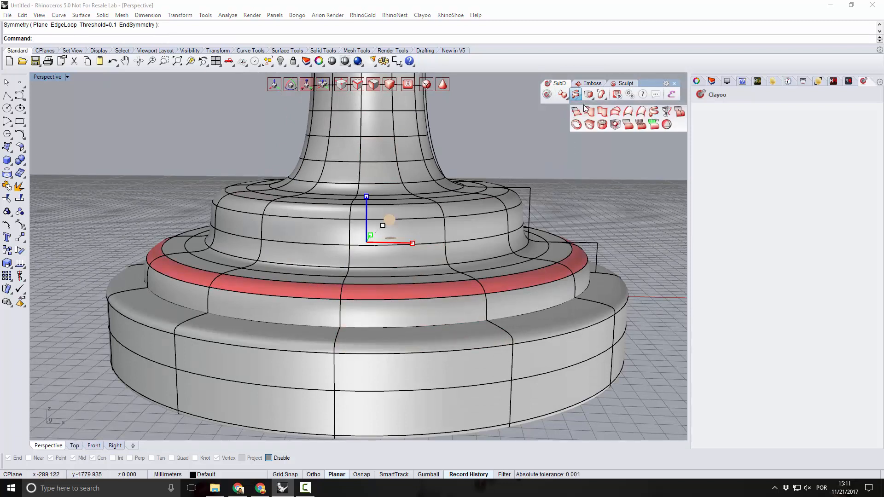
click(593, 99)
click(590, 112)
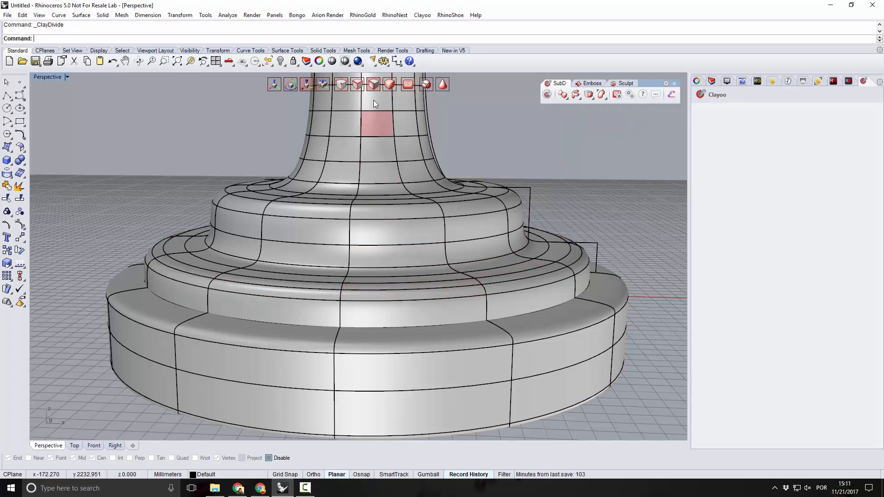
Split both sides of the edge loop around the base's middle tier rim with ClaySplitSides, using DeleteCentralEdge=No.
click(392, 289)
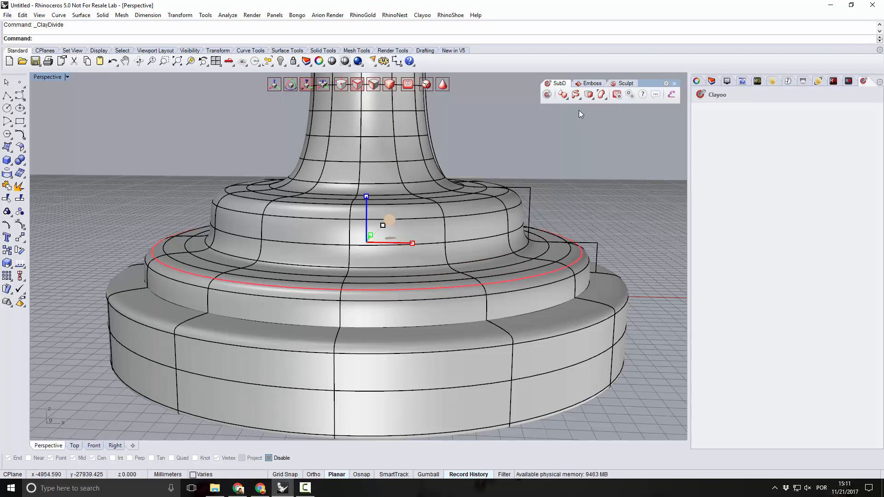
right_drag(399, 250, 371, 245)
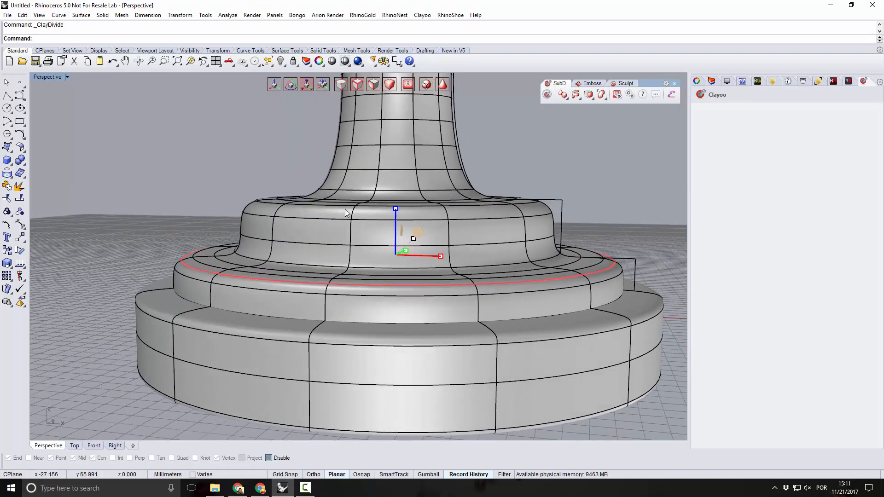
scroll(371, 244, up, 2)
click(589, 95)
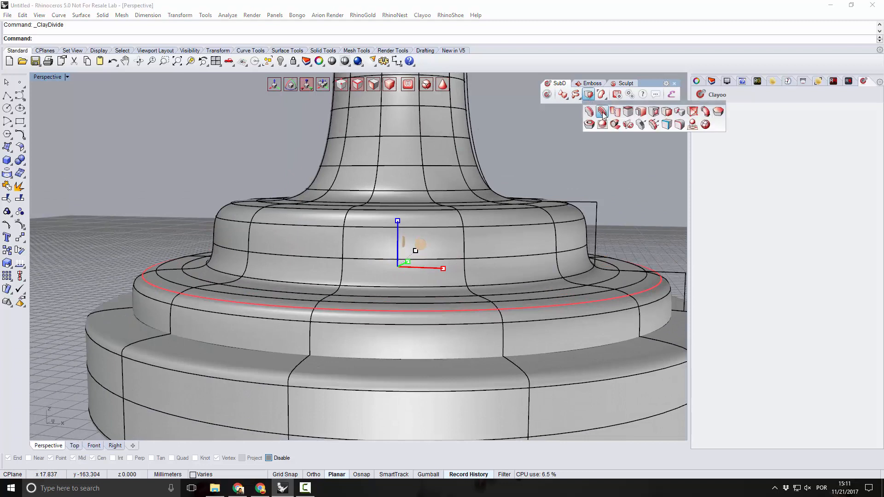
click(602, 114)
scroll(275, 313, up, 2)
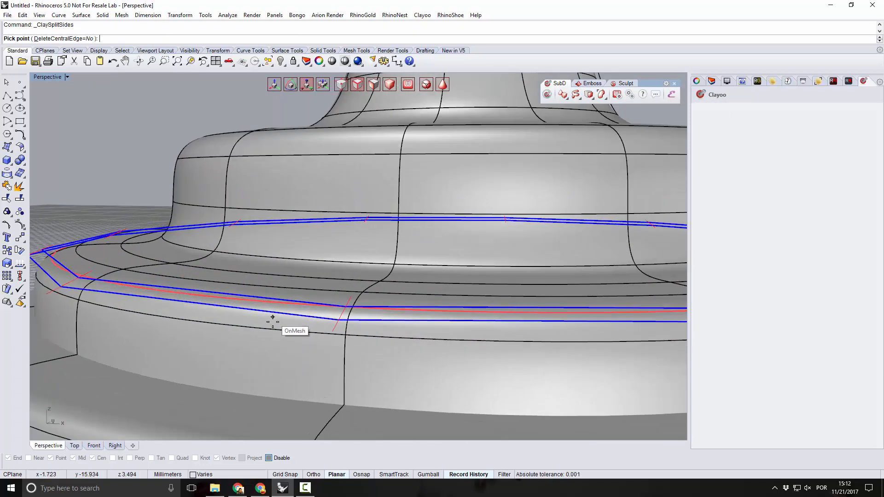
click(274, 322)
right_drag(302, 331, 282, 323)
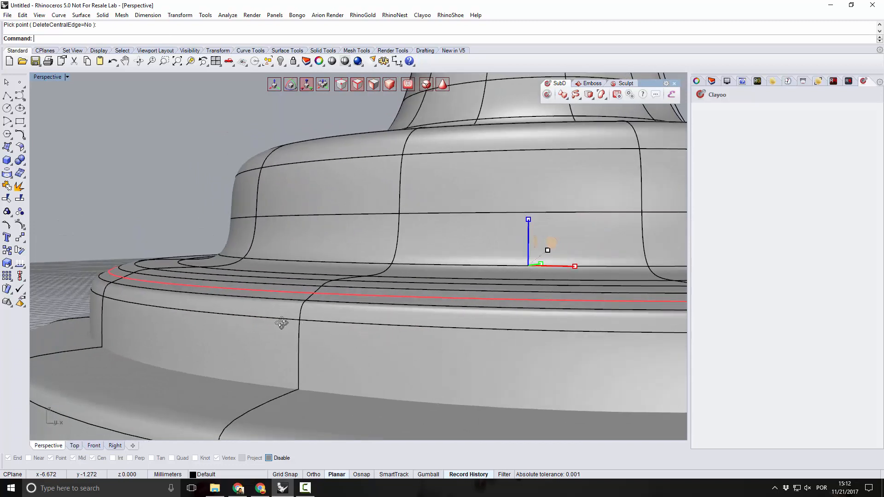
Scale the selected edge loop on the middle tier's top uniformly outward, using the top view for the adjustment.
right_drag(566, 276, 555, 284)
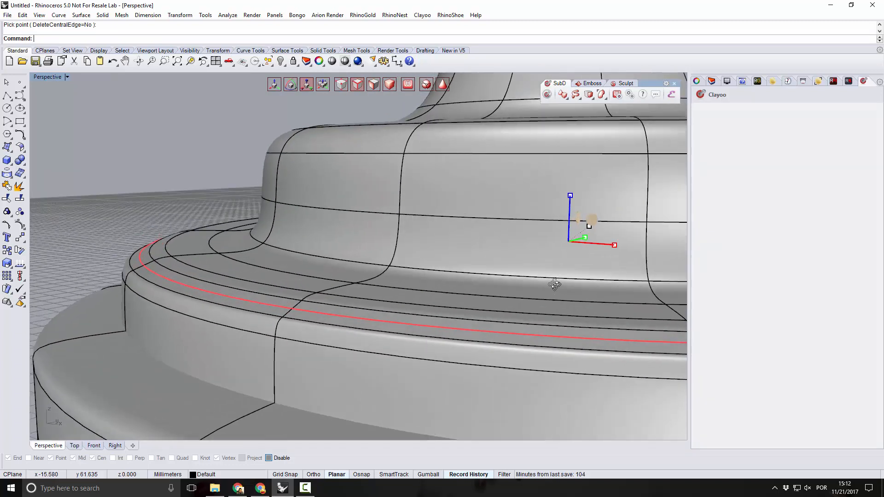
click(592, 227)
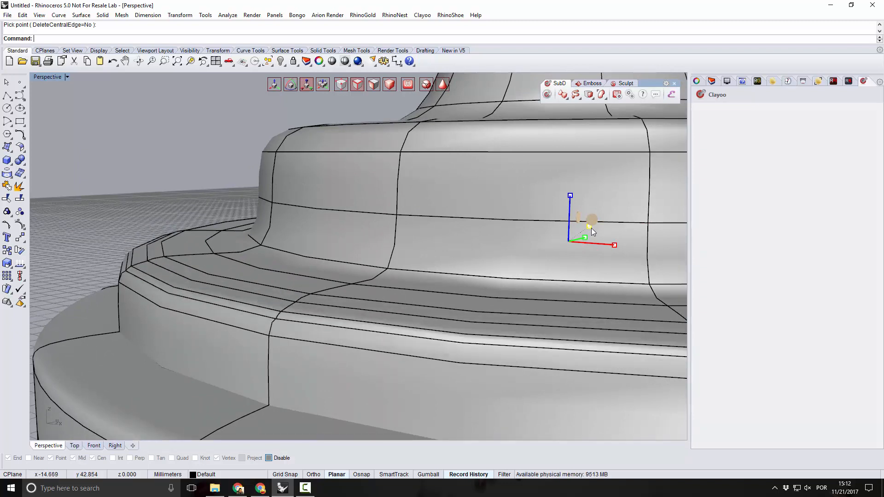
right_drag(444, 310, 417, 299)
scroll(277, 295, down, 3)
click(74, 445)
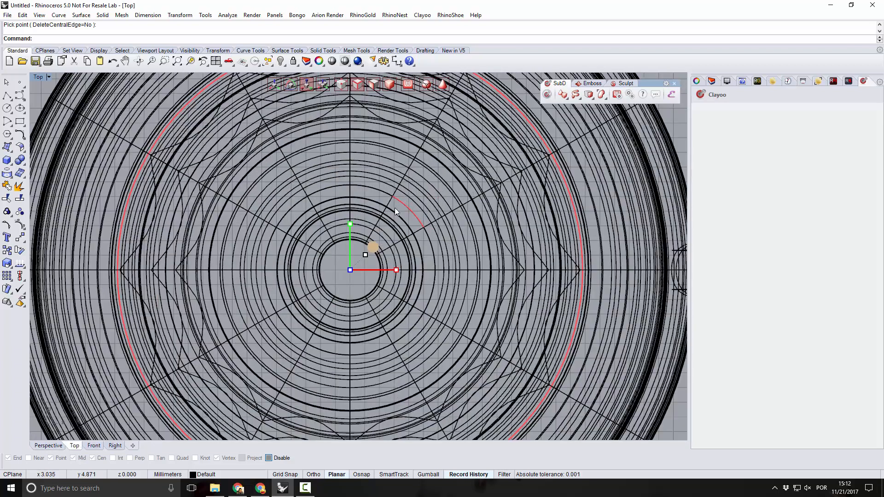
right_drag(395, 205, 335, 244)
click(315, 284)
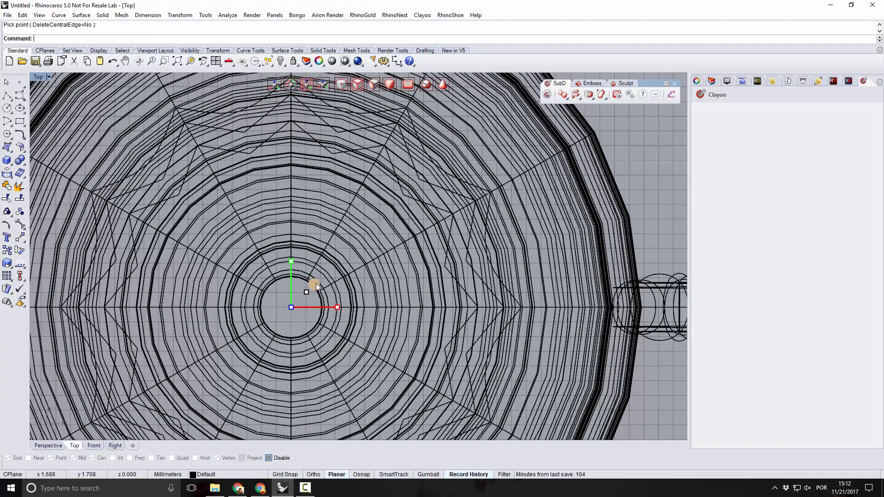
Delete the edge loop directly below the enlarged rim of the middle tier.
click(58, 444)
right_drag(276, 347, 300, 328)
scroll(194, 279, up, 3)
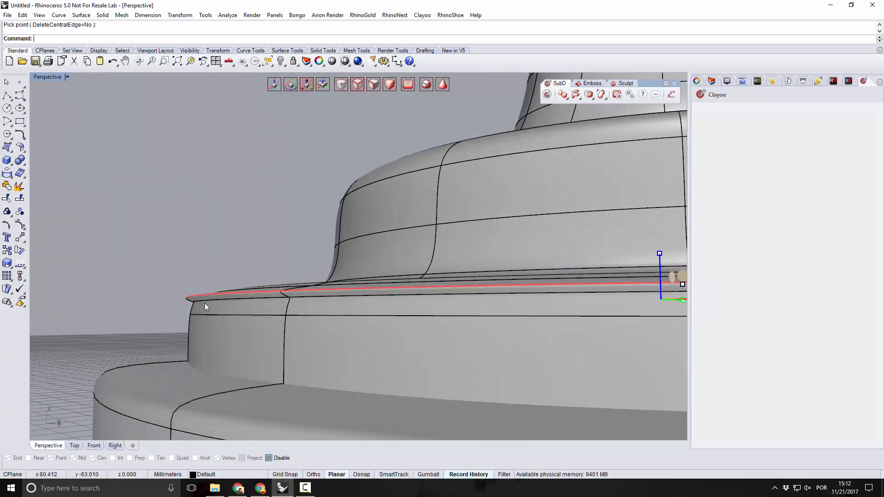
click(209, 302)
mouse_move(209, 302)
right_down()
mouse_move(200, 322)
mouse_move(210, 316)
right_up()
double_click(213, 306)
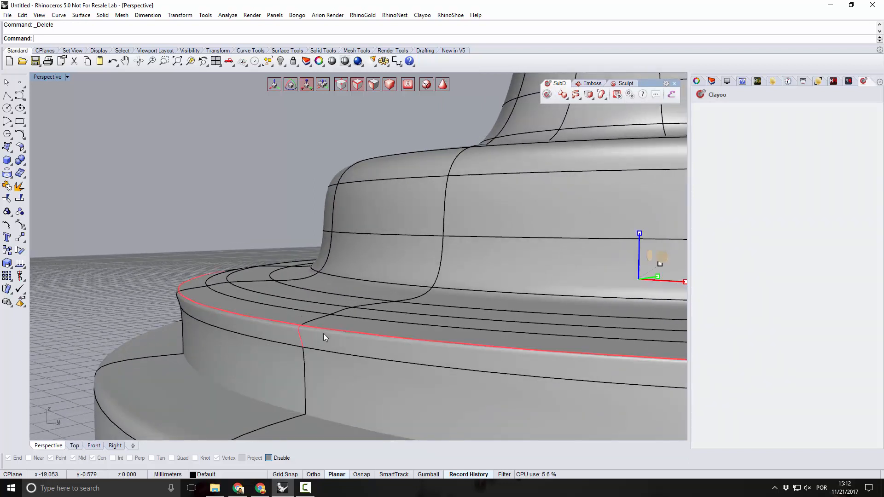
Scale the middle tier's rim edge loop slightly inward so it lines up with the tier's side wall.
shift+right_drag(592, 305, 546, 300)
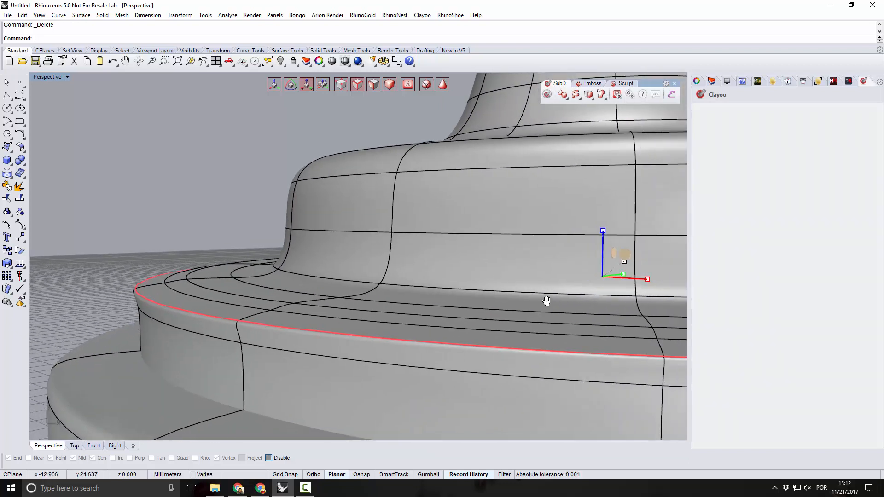
drag(624, 264, 627, 266)
mouse_move(298, 329)
right_down()
mouse_move(306, 325)
mouse_move(294, 328)
right_up()
scroll(237, 280, down, 4)
Move the edge loop at the top of the upper tier's side wall upward to sharpen the rim.
click(233, 253)
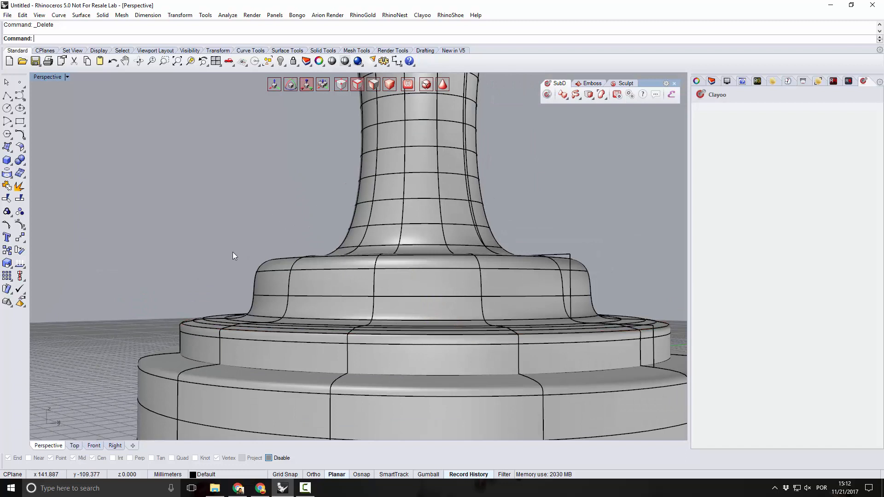
scroll(298, 260, up, 3)
double_click(274, 285)
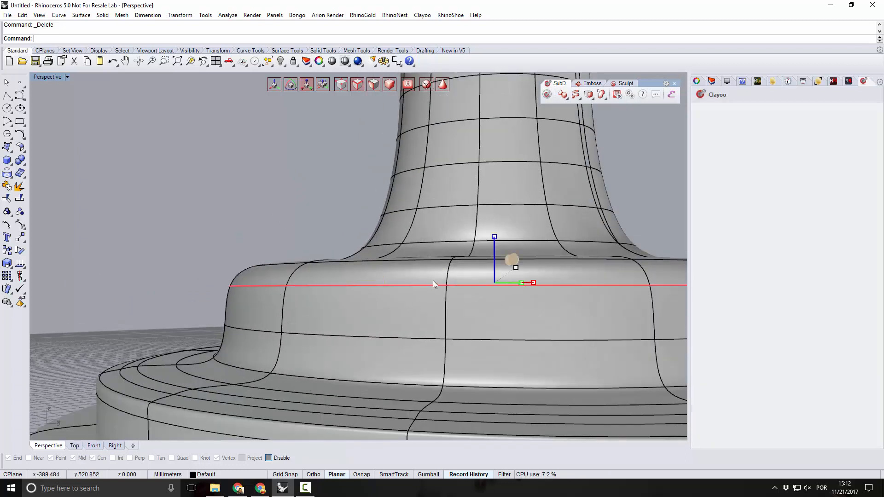
right_drag(433, 284, 432, 298)
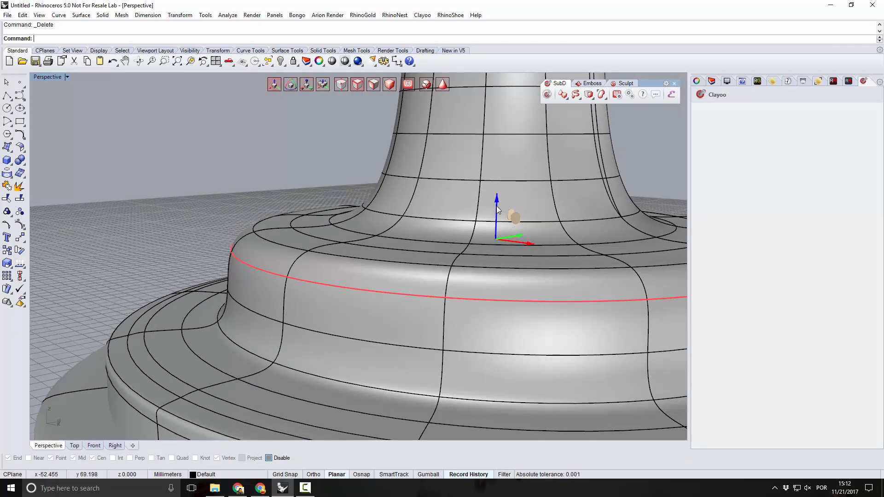
drag(496, 206, 498, 182)
right_drag(341, 263, 315, 269)
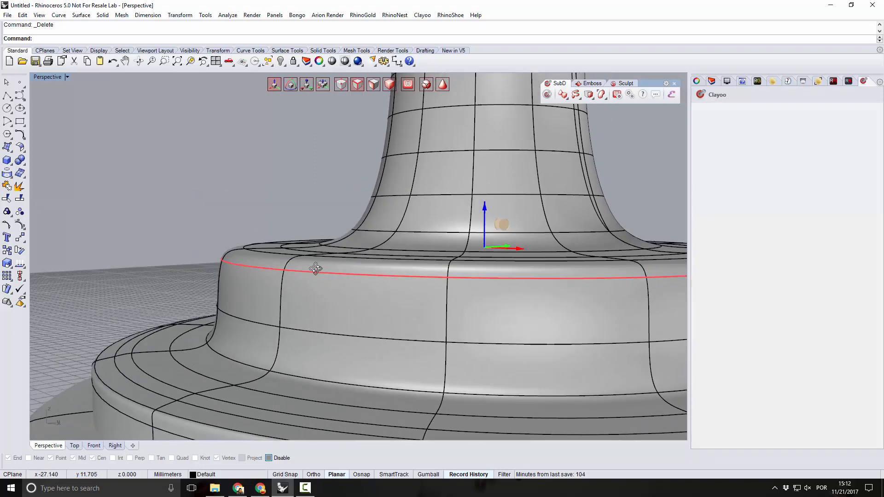
drag(485, 211, 465, 233)
right_drag(414, 292, 287, 273)
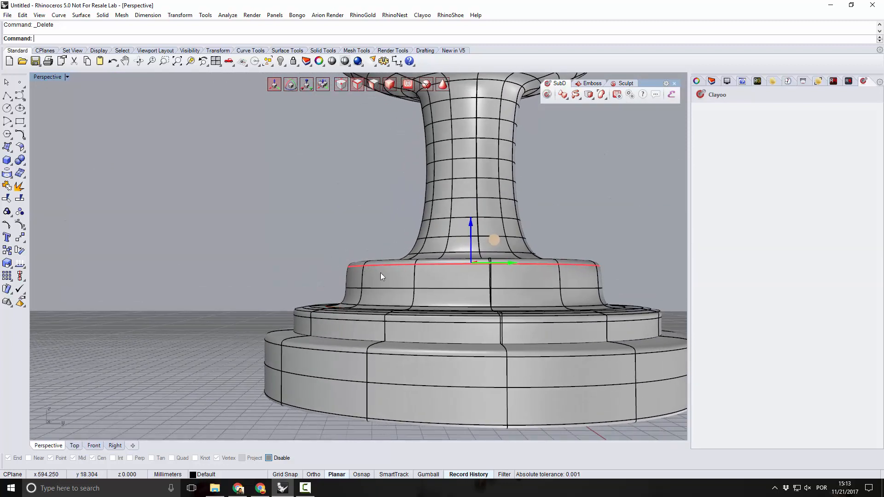
scroll(400, 258, up, 8)
right_drag(400, 258, 431, 318)
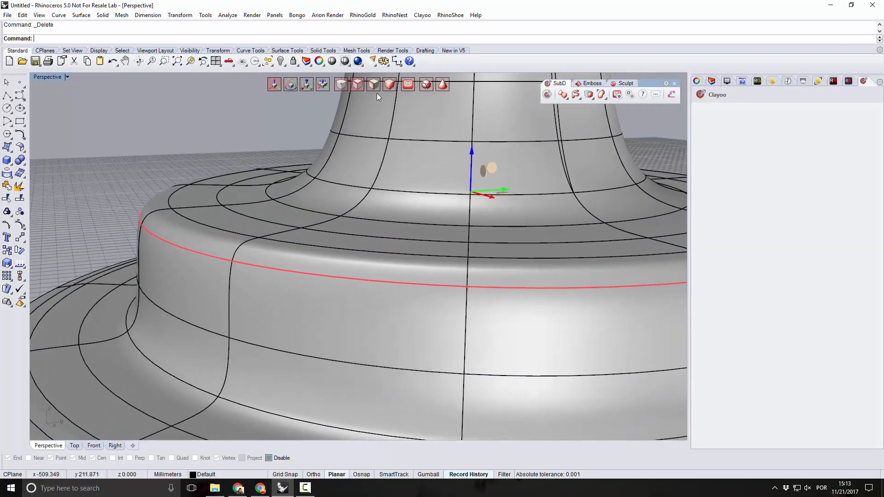
click(358, 271)
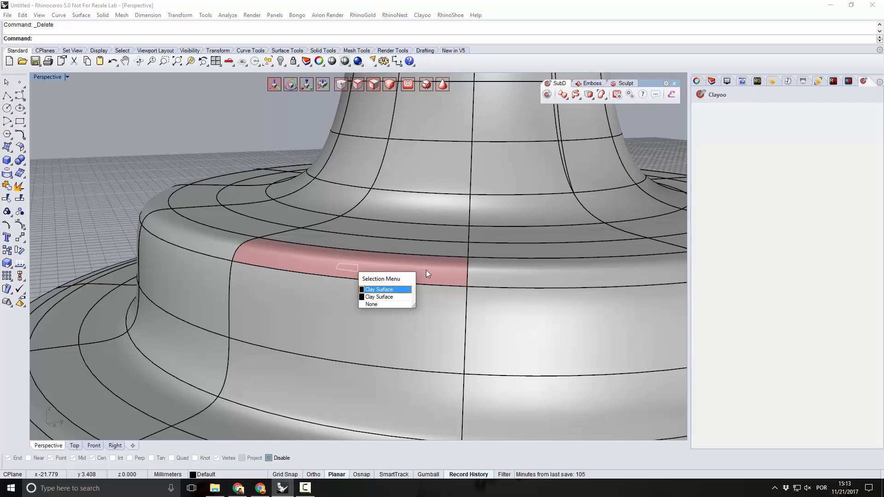
click(384, 297)
click(441, 269)
click(515, 275)
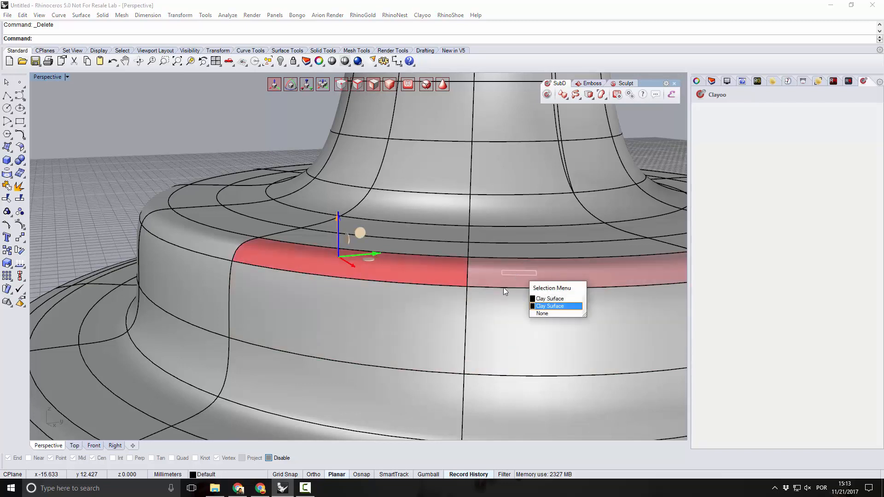
click(551, 299)
scroll(317, 283, down, 4)
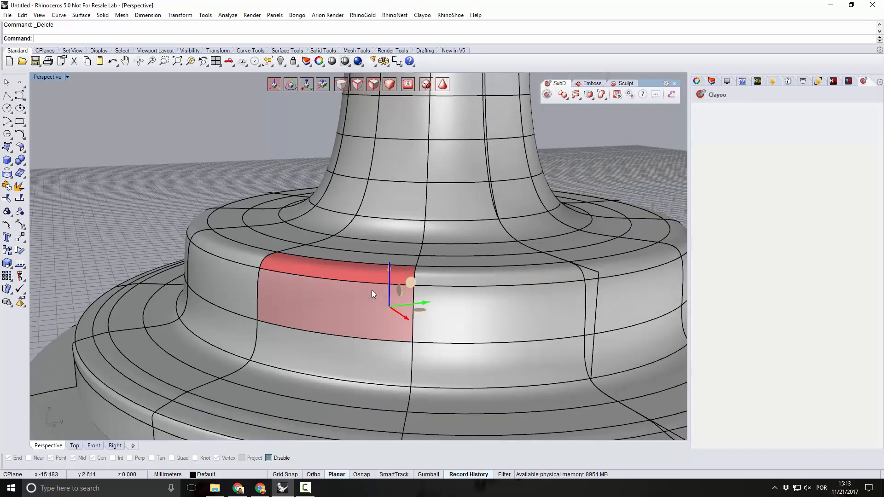
right_drag(371, 290, 339, 298)
click(183, 168)
click(269, 249)
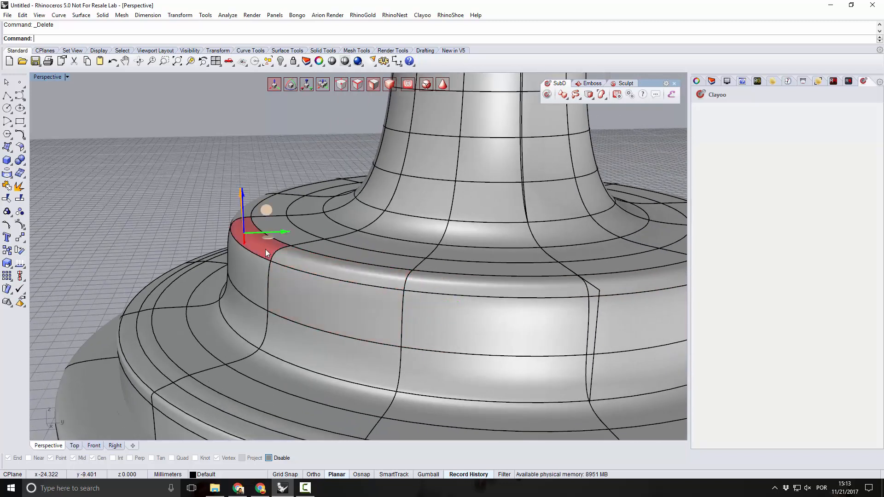
click(320, 261)
click(353, 284)
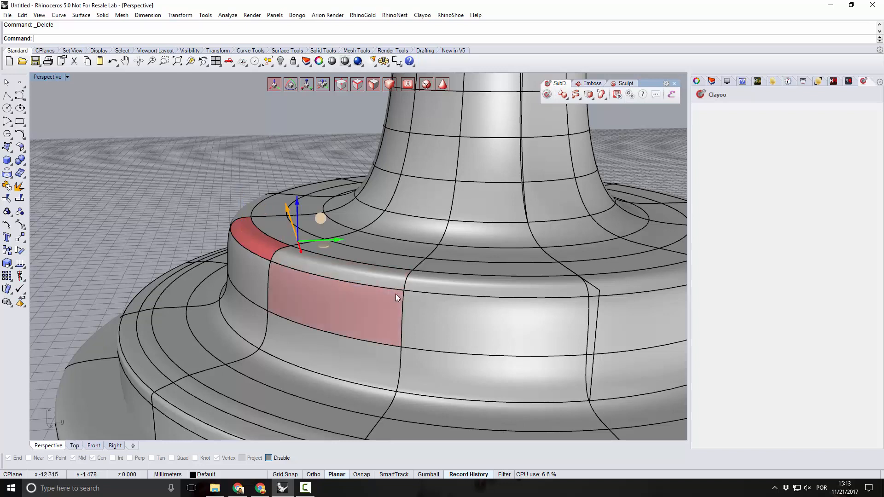
click(396, 290)
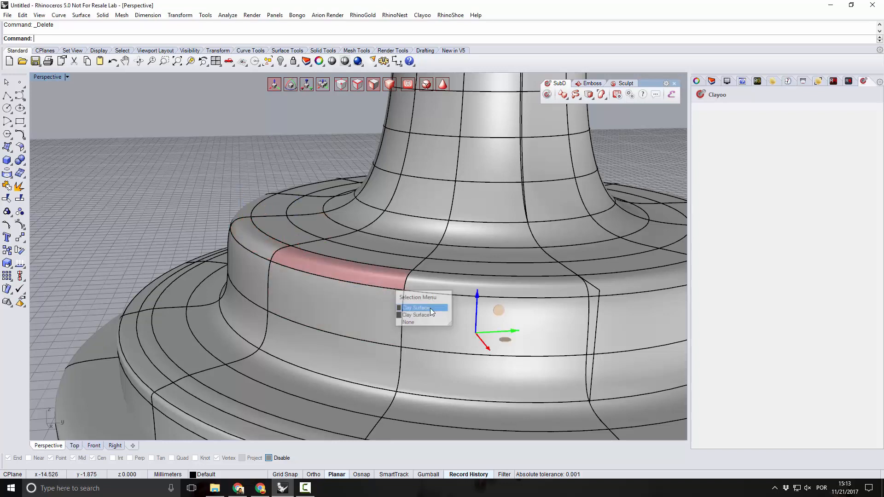
click(447, 284)
click(376, 281)
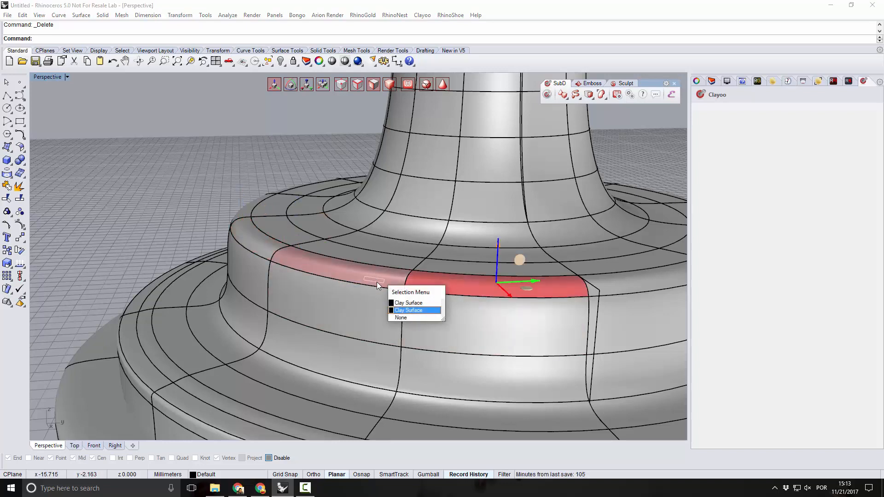
click(408, 303)
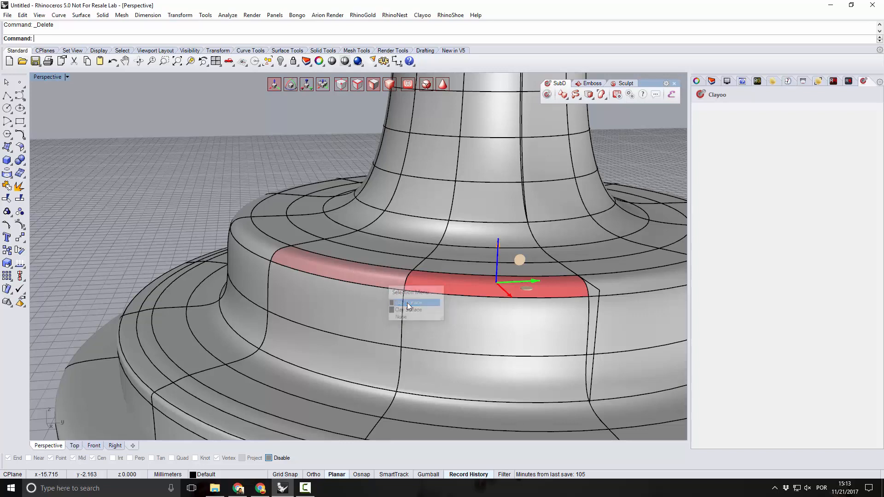
Select the complete horizontal face loop around the upper tier's rim from a single face and divide it.
click(335, 270)
click(606, 99)
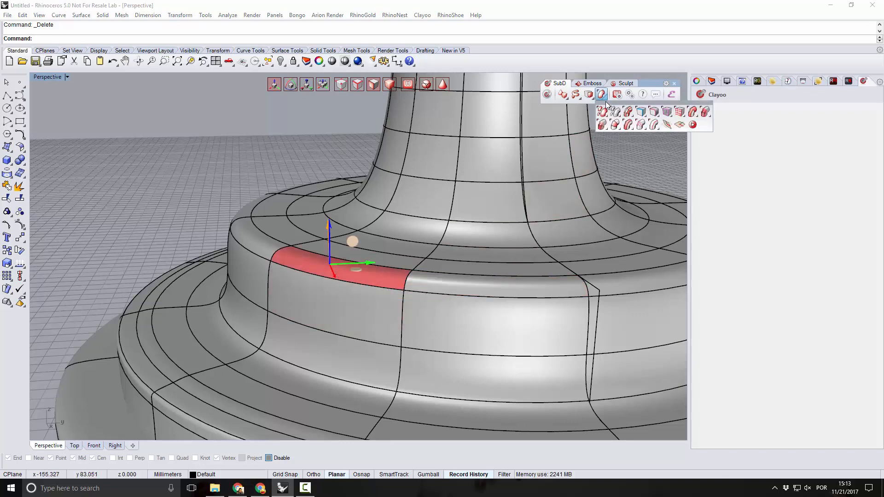
click(629, 125)
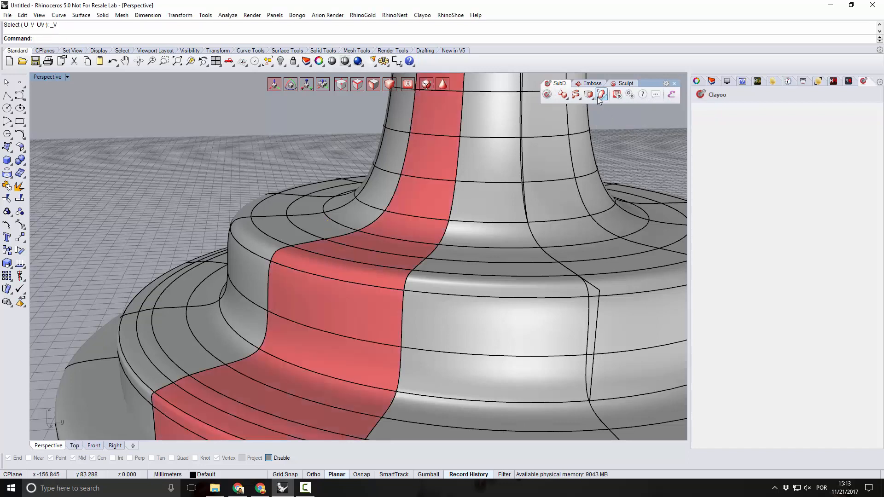
click(605, 98)
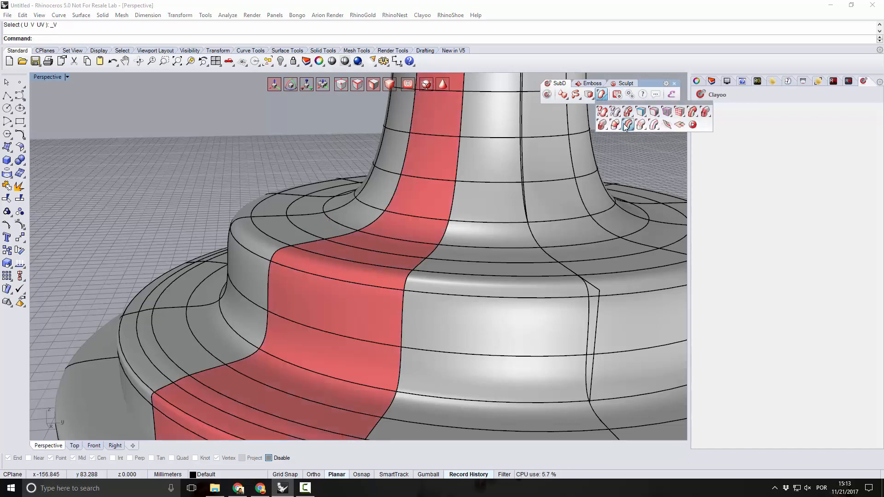
click(627, 126)
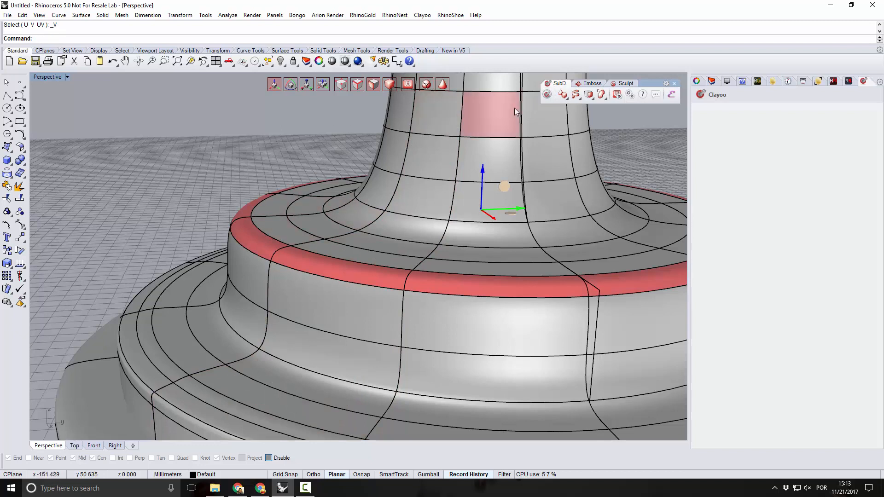
click(593, 99)
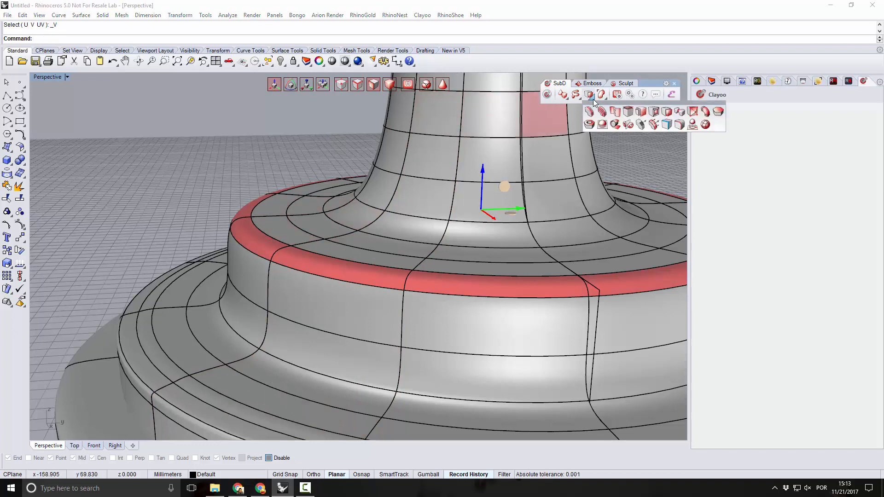
click(590, 111)
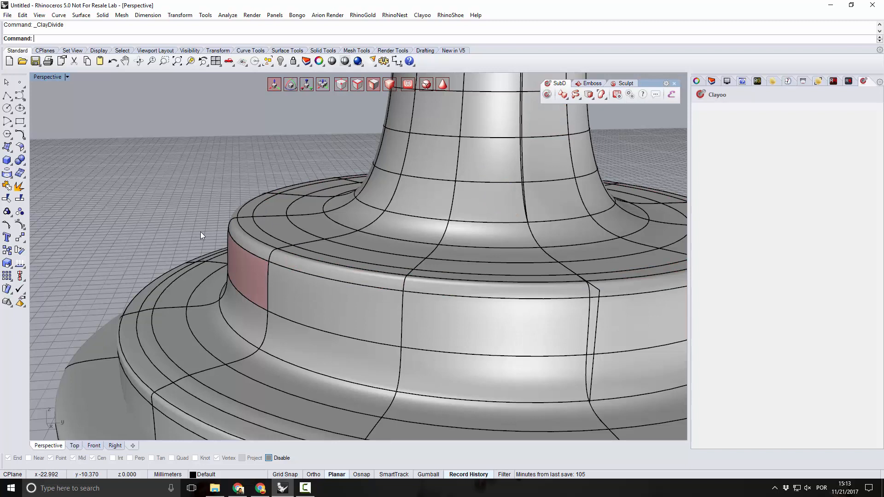
mouse_move(192, 222)
right_down()
mouse_move(193, 201)
mouse_move(138, 201)
mouse_move(180, 219)
right_up()
scroll(183, 270, up, 2)
scroll(232, 341, up, 6)
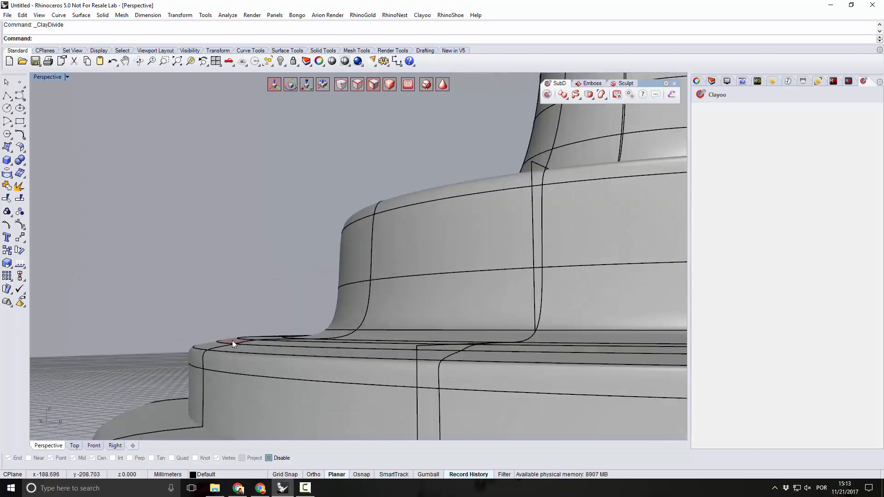
right_drag(243, 346, 253, 358)
click(252, 358)
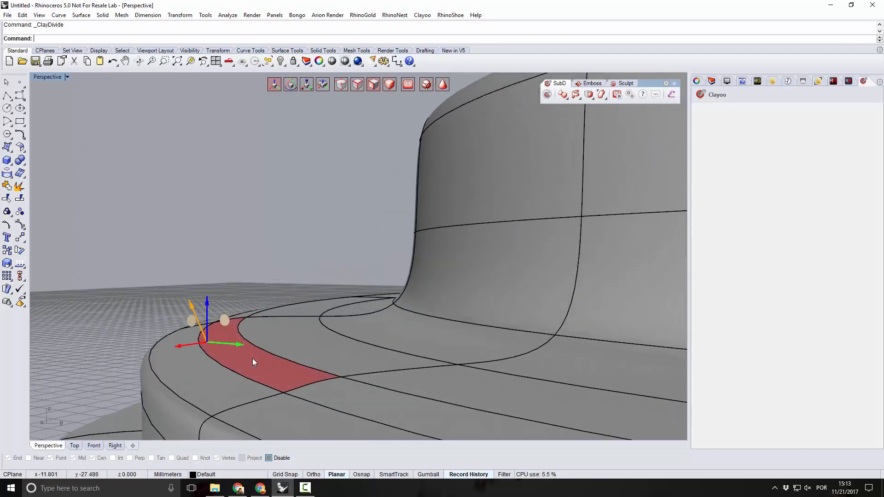
click(339, 393)
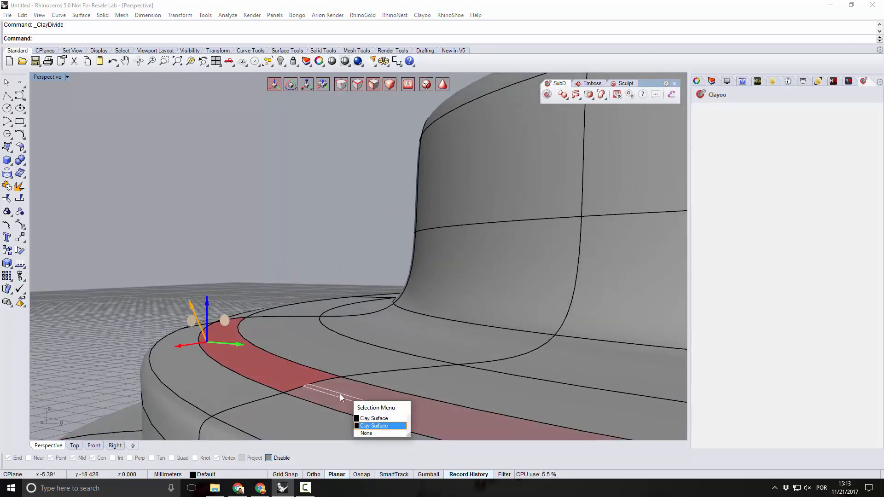
click(377, 426)
scroll(255, 309, down, 4)
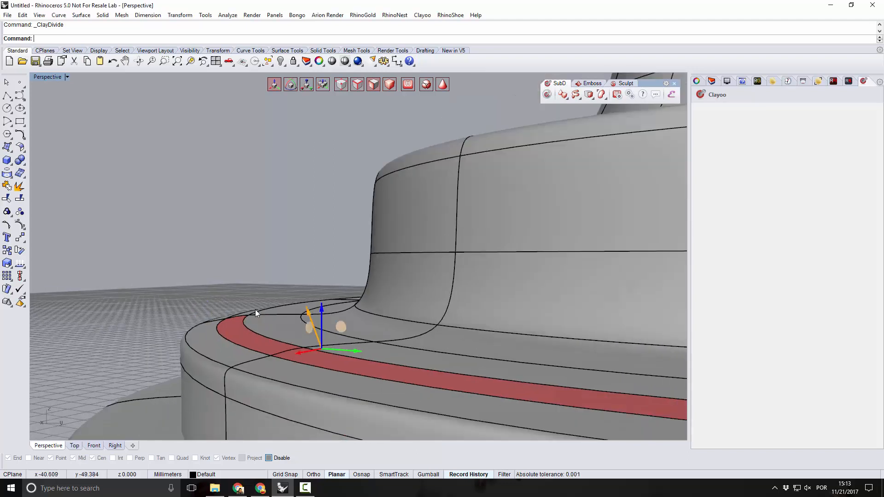
right_drag(281, 330, 288, 349)
click(150, 252)
click(226, 294)
click(227, 268)
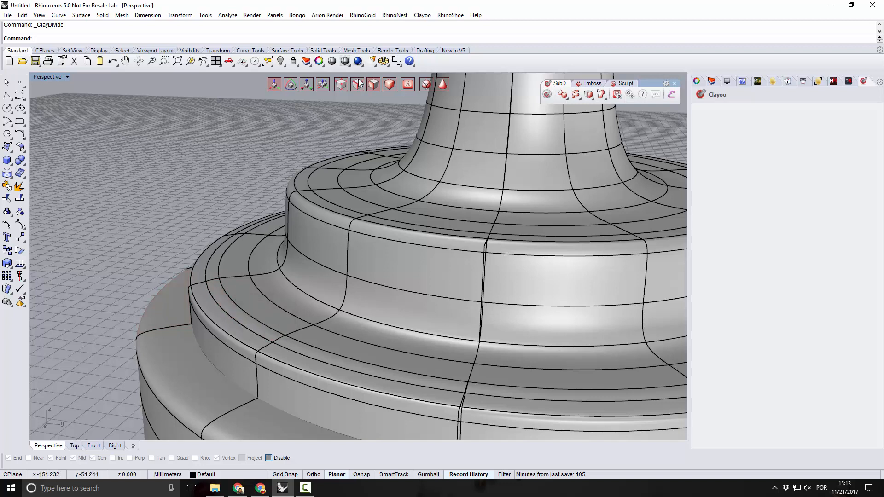
Select the inner edge loop on the middle tier's top surface and delete it.
click(248, 312)
click(285, 338)
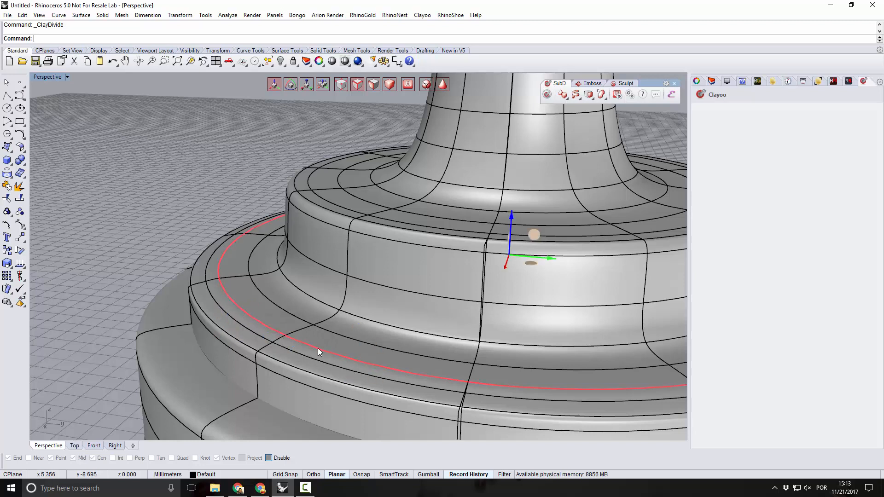
key(Delete)
Use Split Sides on the edge loop at the foot of the upper tier's side wall, keeping the central edge.
right_drag(307, 352, 251, 298)
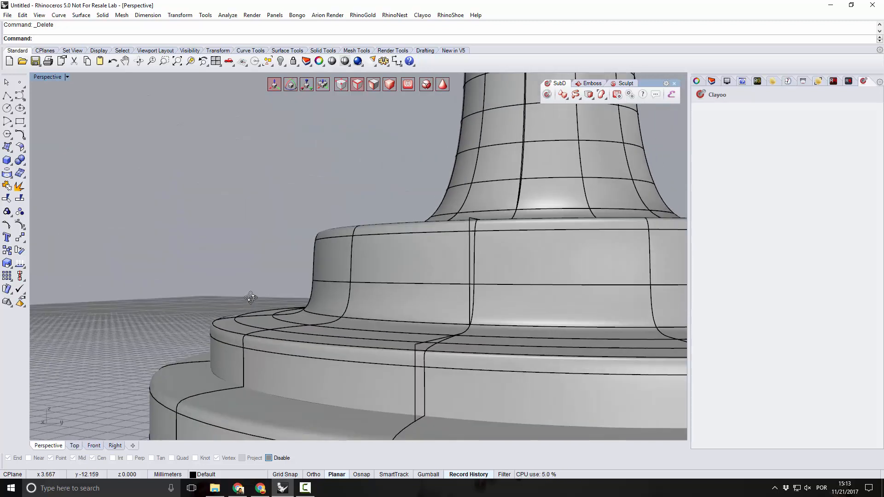
scroll(253, 297, down, 8)
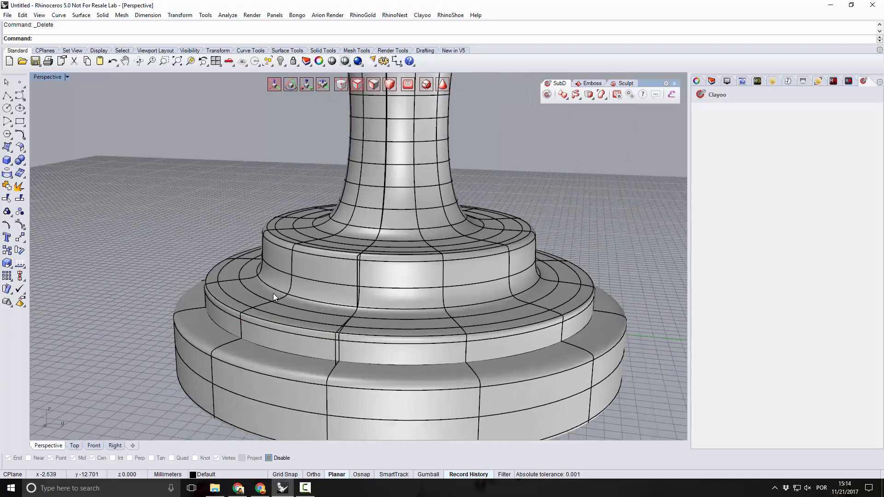
scroll(273, 296, up, 4)
click(278, 288)
right_drag(283, 293, 302, 327)
click(351, 313)
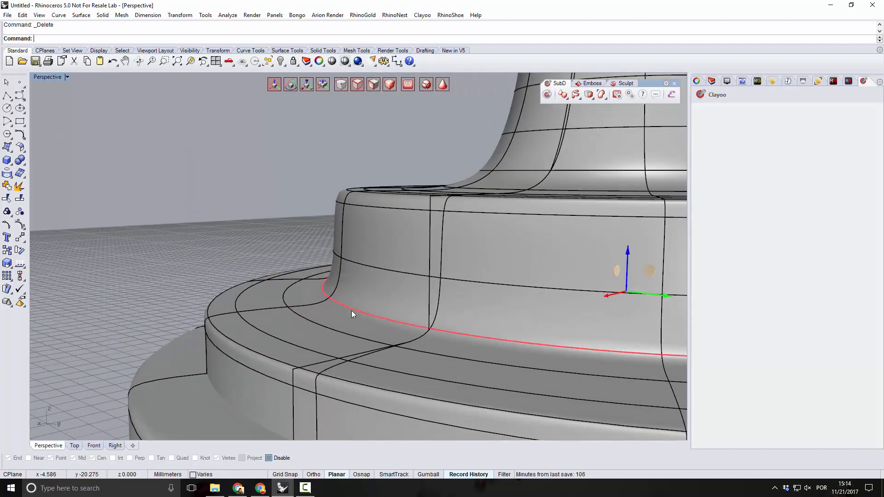
right_drag(244, 302, 428, 233)
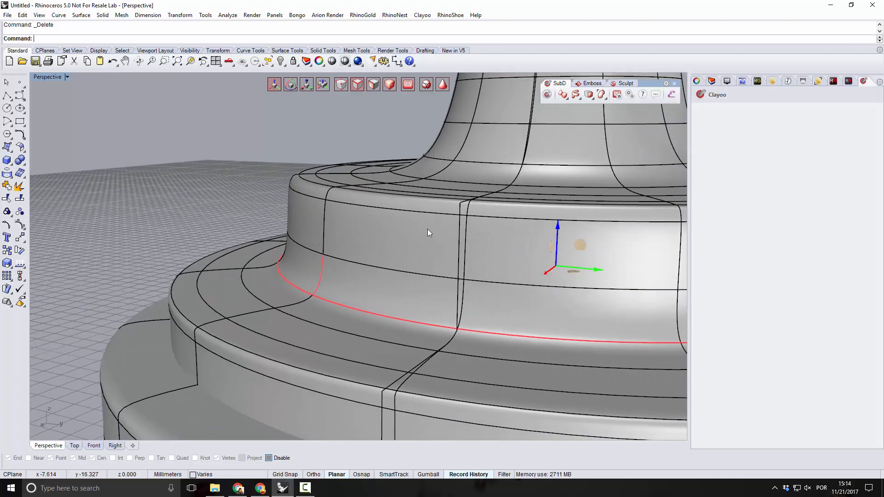
click(580, 98)
click(593, 100)
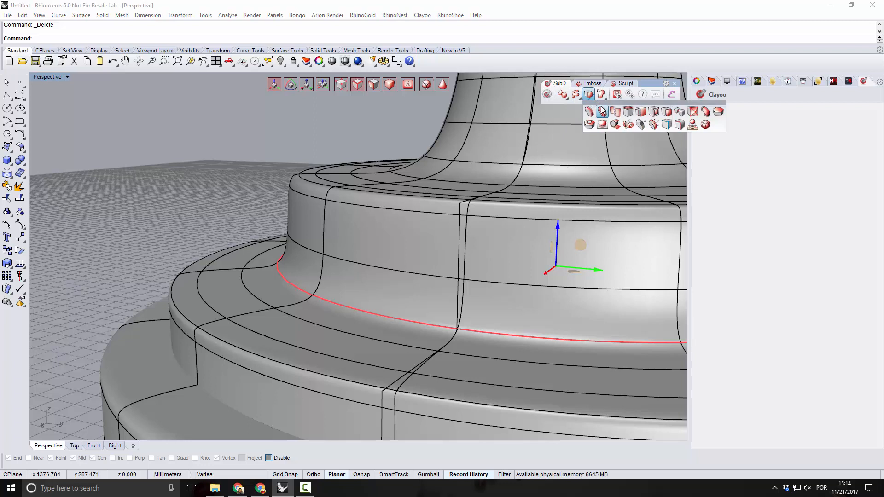
click(603, 111)
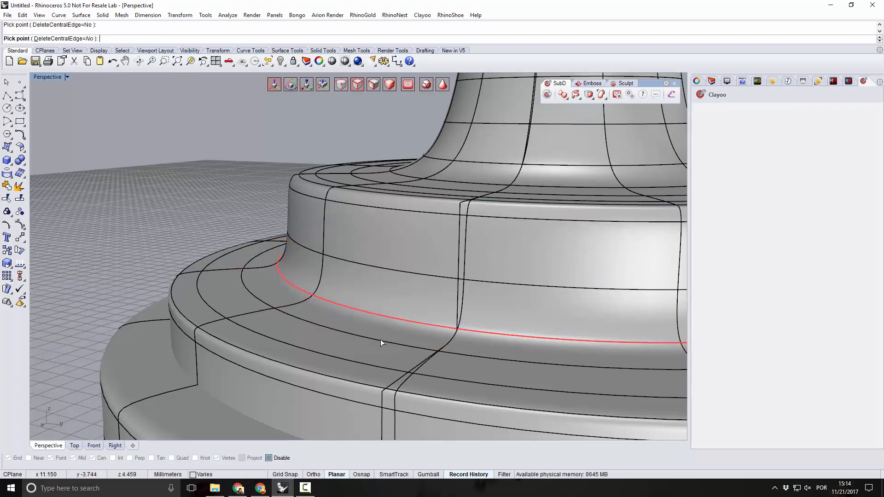
click(259, 313)
Use Split Sides on the edge loop where the stem meets the underside of the bowl, keeping the central edge.
right_drag(216, 282, 343, 266)
scroll(307, 248, down, 9)
click(523, 234)
right_drag(523, 234, 277, 229)
scroll(322, 294, down, 8)
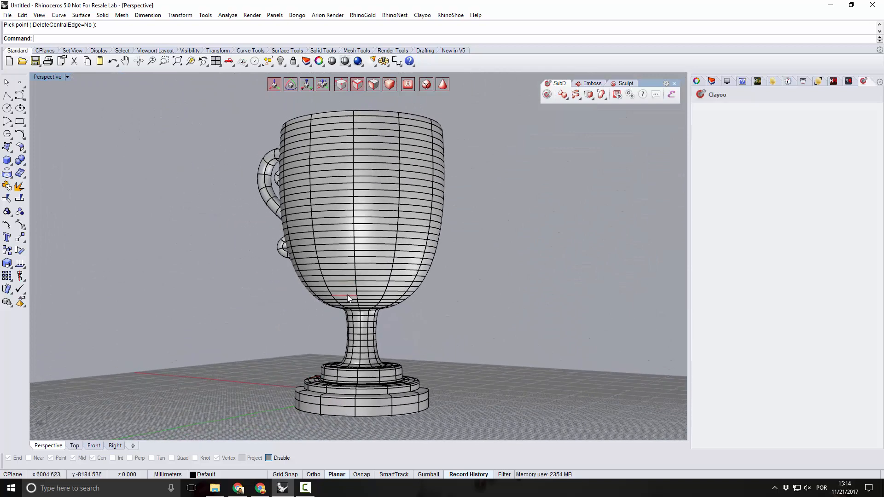
scroll(350, 297, up, 9)
scroll(371, 333, up, 8)
right_drag(371, 332, 435, 345)
scroll(357, 311, down, 6)
scroll(338, 338, up, 8)
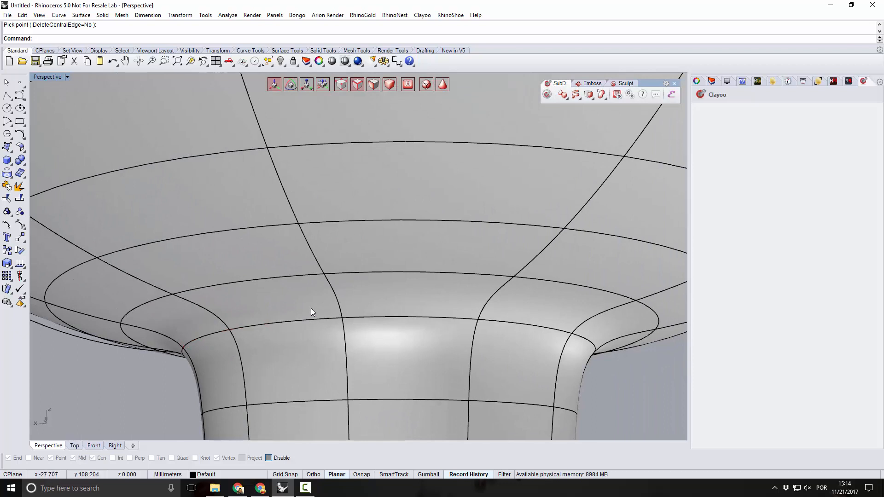
click(331, 318)
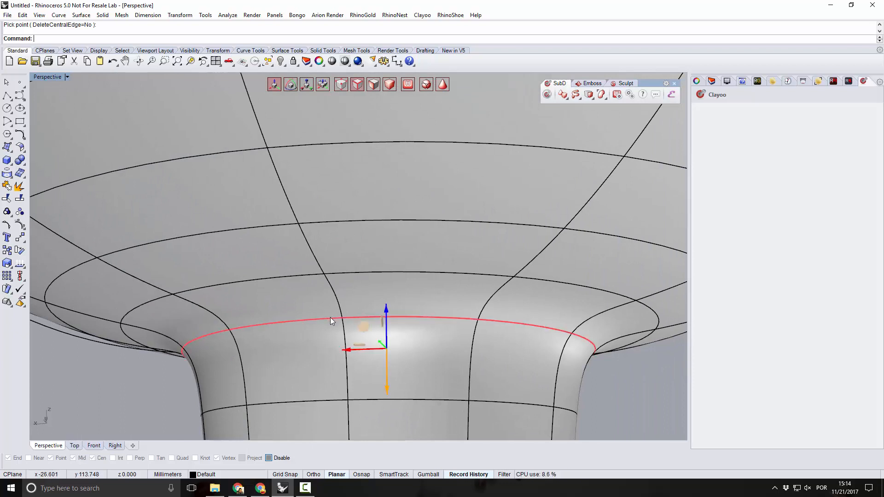
click(588, 95)
click(602, 112)
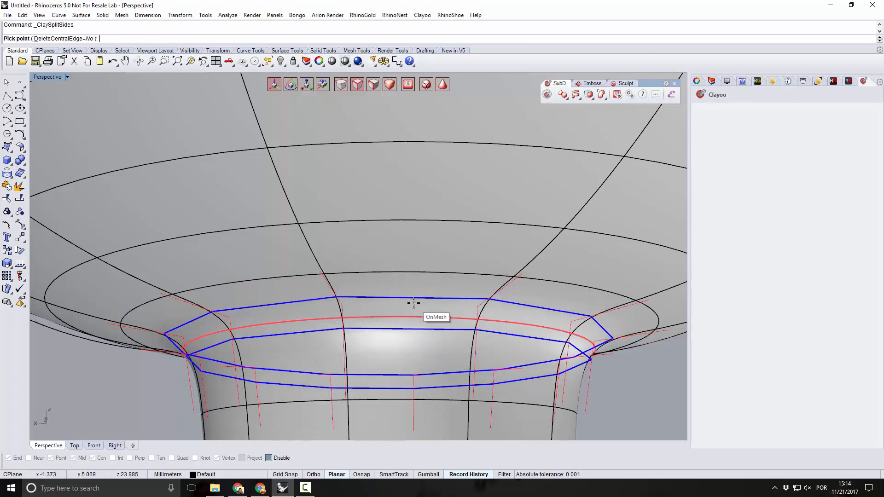
click(449, 341)
Apply Symmetry to the scroll handle across a plane line that starts at 0 and runs along the Y axis.
right_drag(447, 342, 375, 363)
click(346, 309)
scroll(346, 309, down, 8)
right_drag(335, 336, 331, 363)
scroll(299, 325, down, 5)
scroll(376, 383, down, 3)
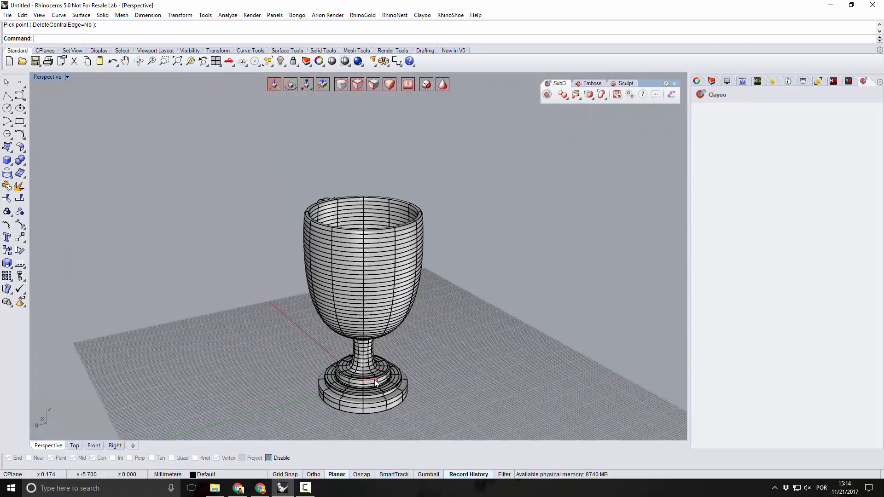
right_drag(288, 342, 327, 358)
scroll(445, 360, up, 3)
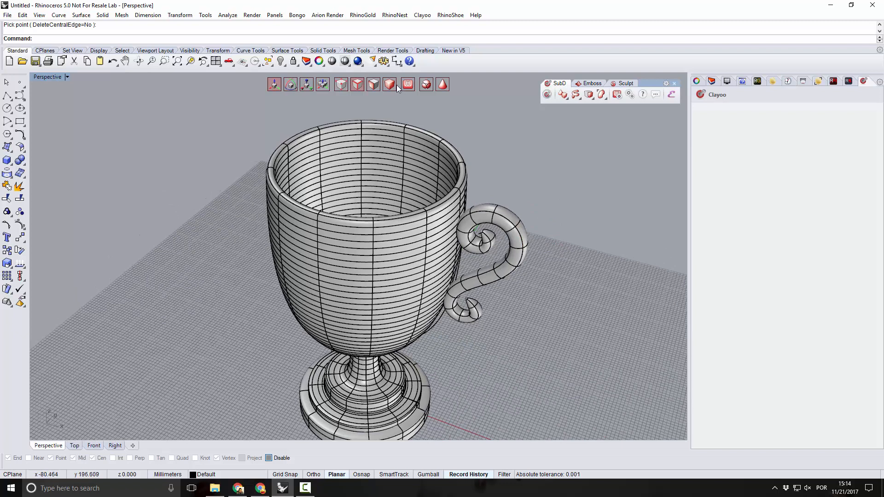
click(492, 212)
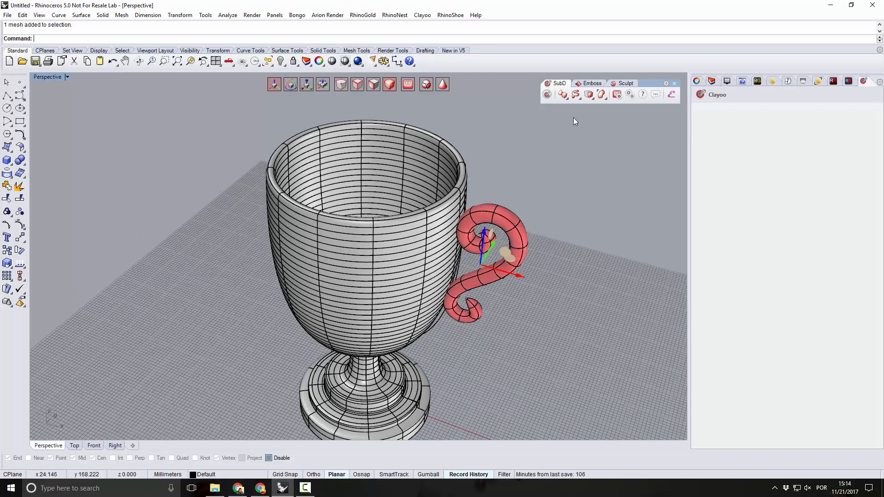
click(592, 98)
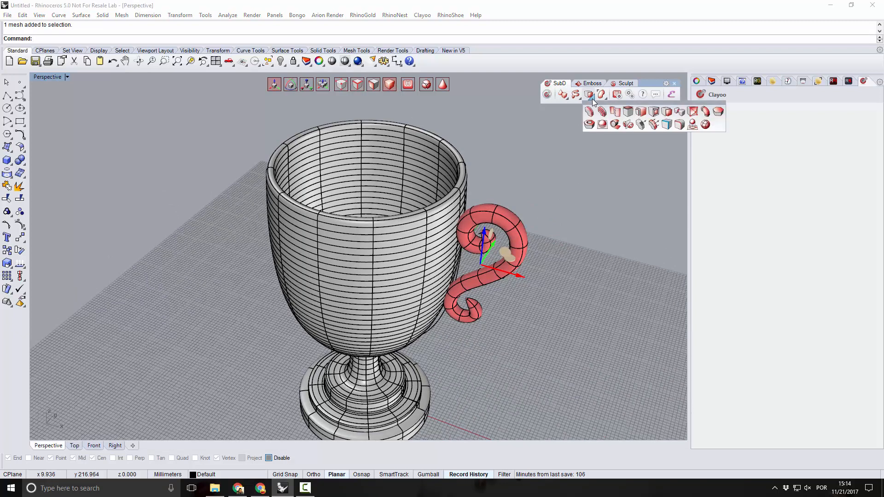
click(654, 124)
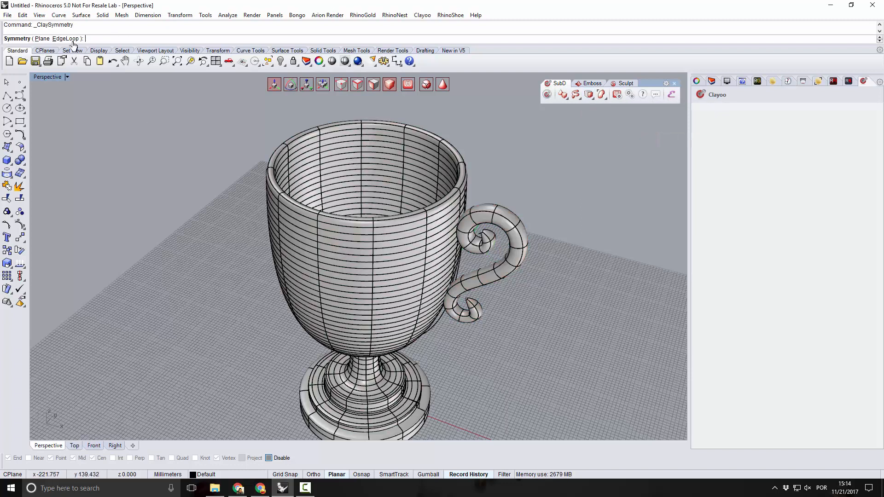
text(0)
key(Return)
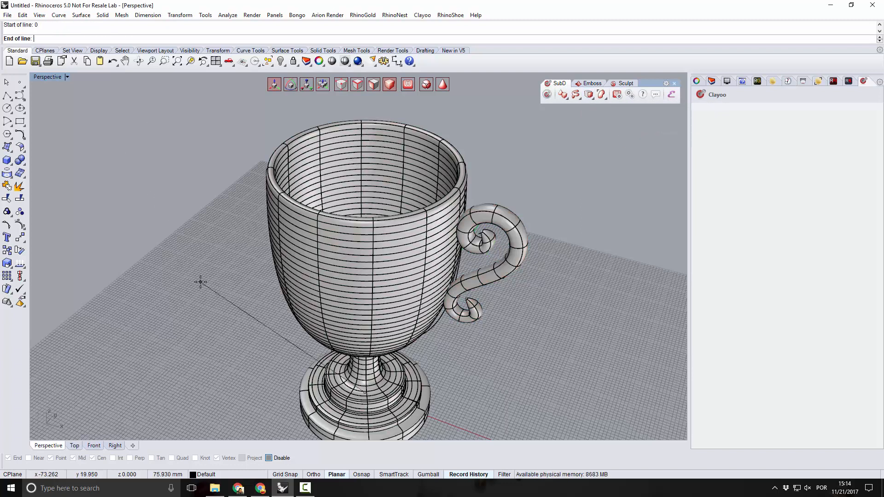
click(416, 305)
Use Split Sides on the outer edge loop of the bowl's rim, keeping the central edge.
right_drag(490, 366, 537, 324)
scroll(257, 191, up, 10)
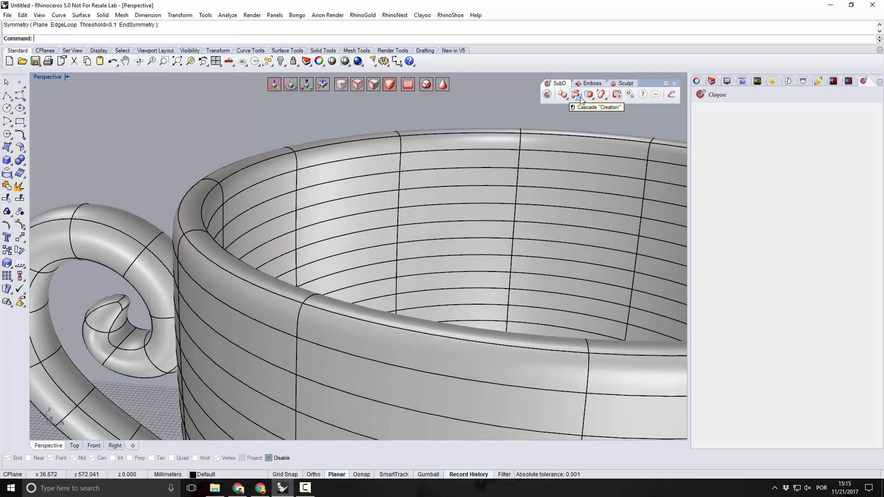
click(579, 98)
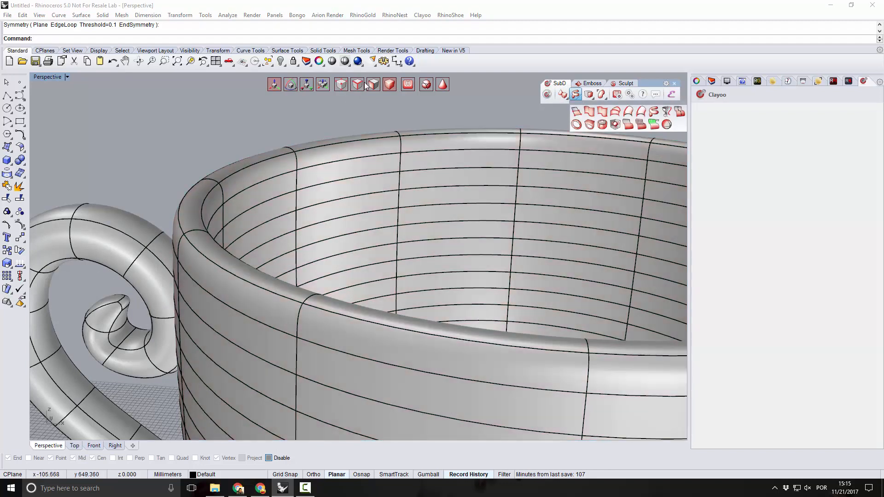
click(358, 85)
click(243, 281)
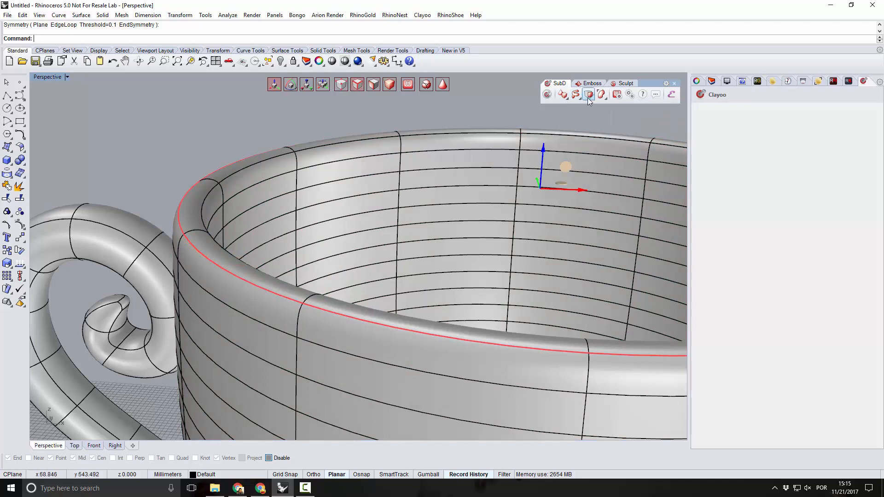
click(576, 95)
click(600, 112)
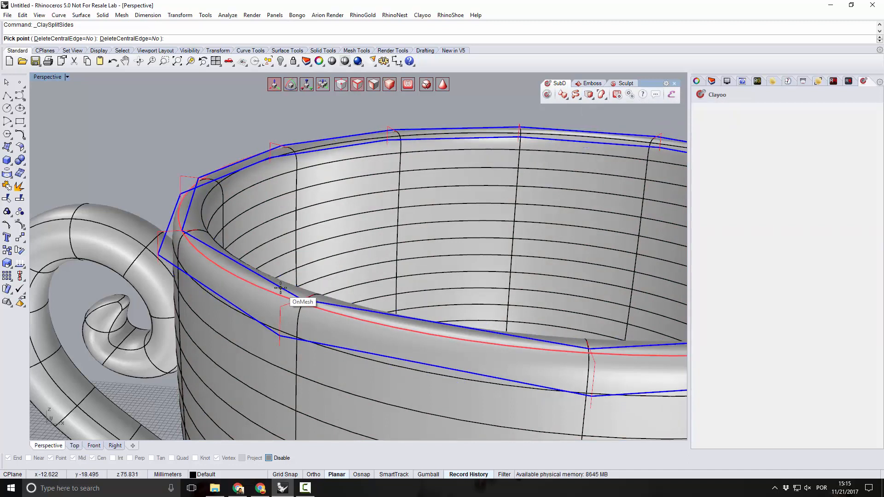
click(252, 298)
Use Split Sides on the inner edge loop of the bowl's rim, keeping the central edge.
right_drag(238, 242, 229, 250)
scroll(182, 231, down, 6)
right_drag(327, 248, 382, 244)
scroll(435, 101, up, 5)
click(431, 184)
shift+double_click(381, 143)
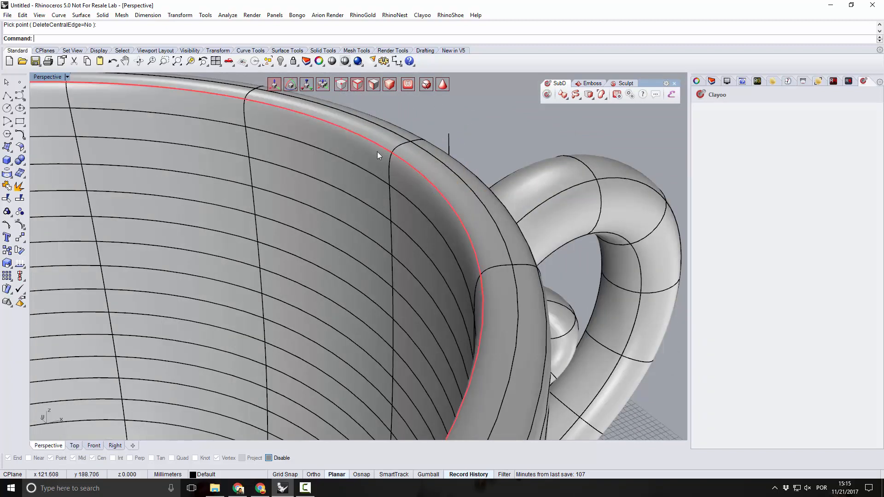
click(587, 98)
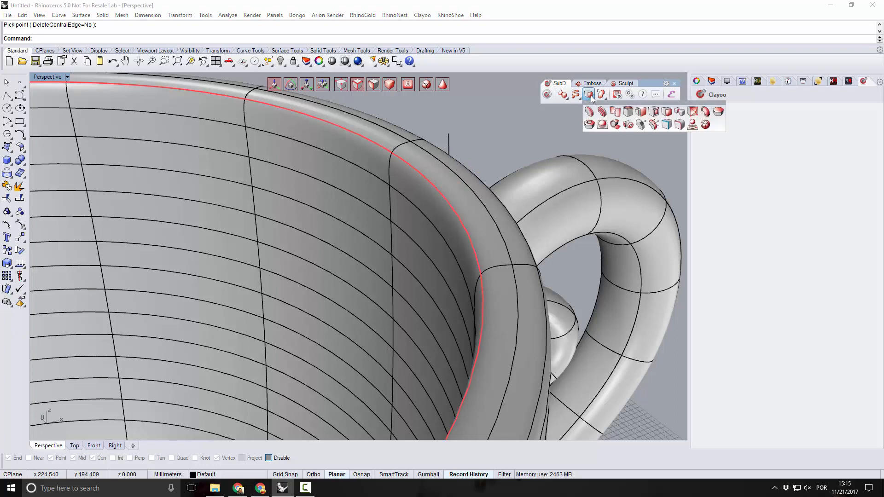
click(600, 112)
click(465, 202)
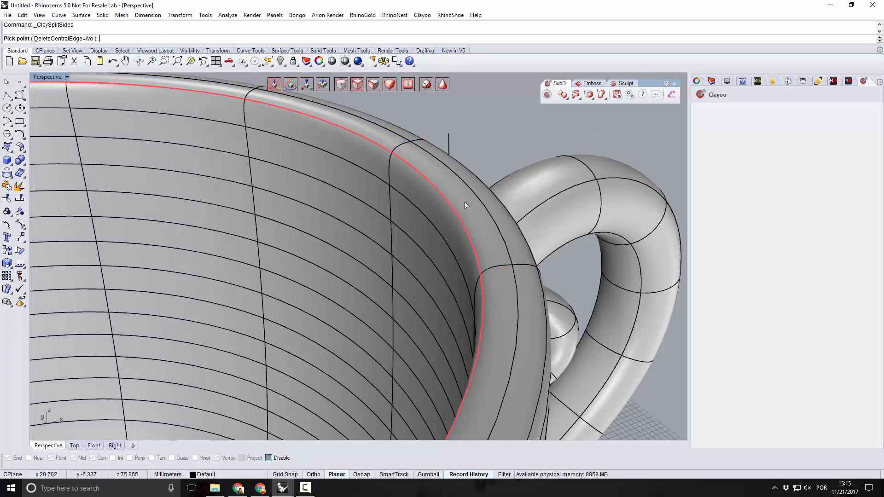
click(486, 150)
Examine the whole goblet, including its rim, scroll handles and stepped base, from several distances and angles.
scroll(489, 151, down, 8)
right_drag(484, 178, 462, 161)
scroll(463, 162, down, 8)
mouse_move(416, 224)
right_down()
mouse_move(407, 226)
mouse_move(410, 212)
mouse_move(428, 211)
right_up()
scroll(427, 213, down, 5)
mouse_move(471, 278)
right_down()
mouse_move(498, 260)
mouse_move(473, 241)
mouse_move(470, 275)
right_up()
scroll(473, 205, up, 4)
mouse_move(470, 232)
right_down()
mouse_move(452, 259)
mouse_move(434, 264)
mouse_move(460, 237)
right_up()
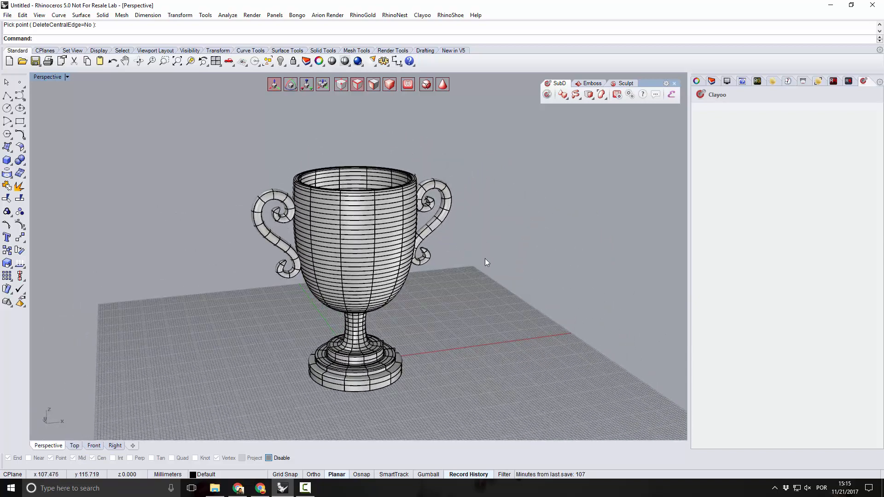
Import the Soccer Ball model from the Elements library into the scene.
click(671, 94)
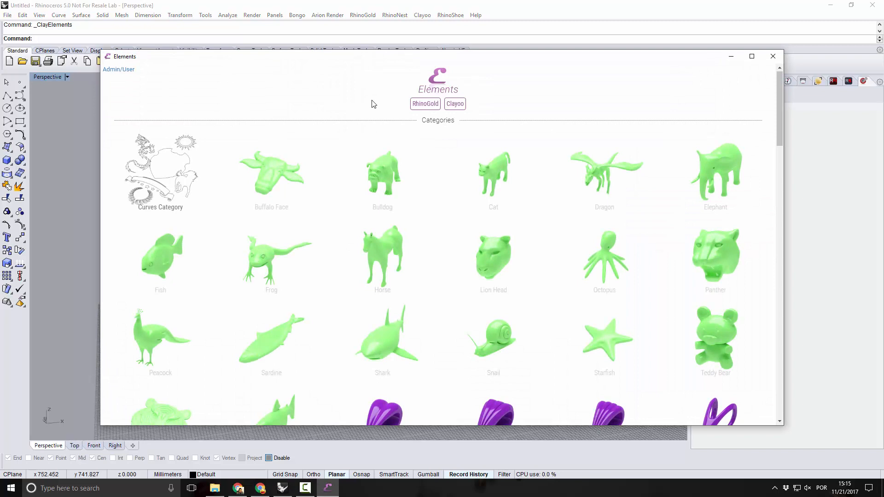
scroll(373, 104, down, 8)
scroll(374, 104, down, 5)
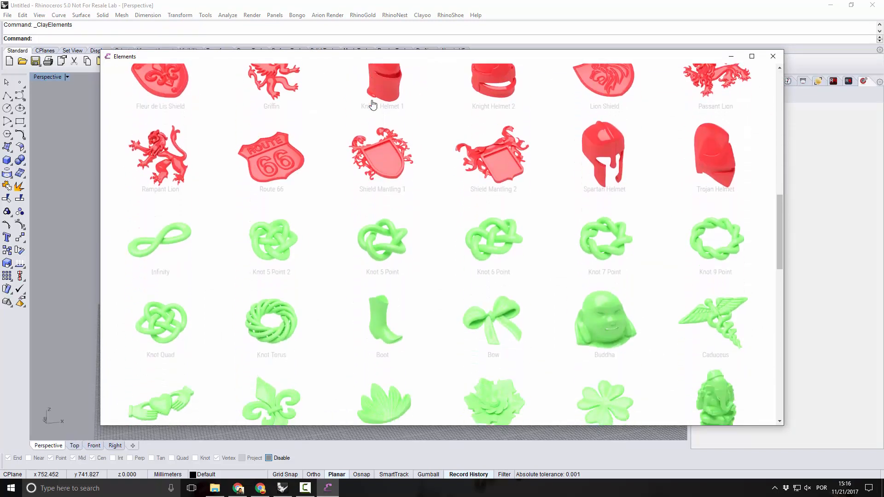
scroll(374, 104, down, 8)
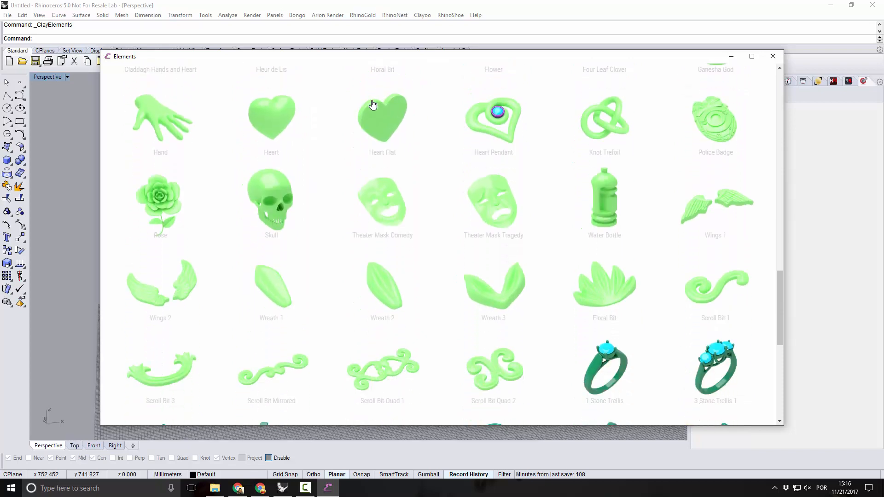
scroll(373, 104, down, 8)
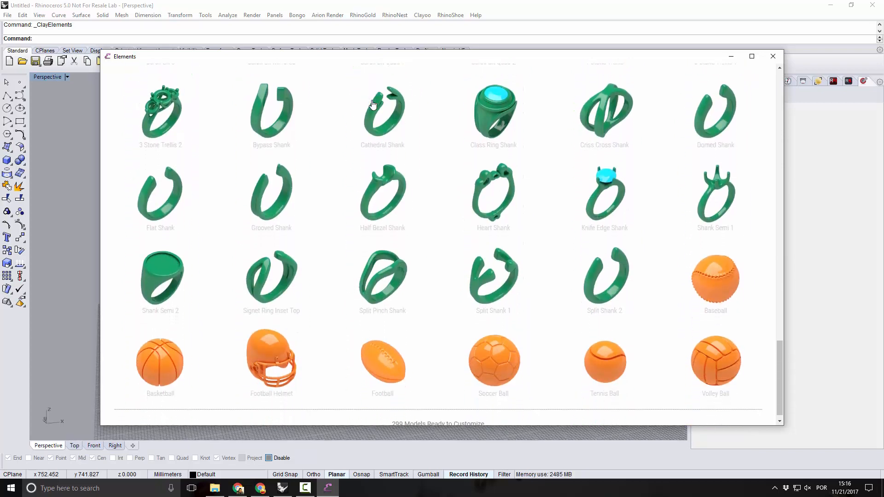
scroll(374, 105, down, 1)
click(492, 362)
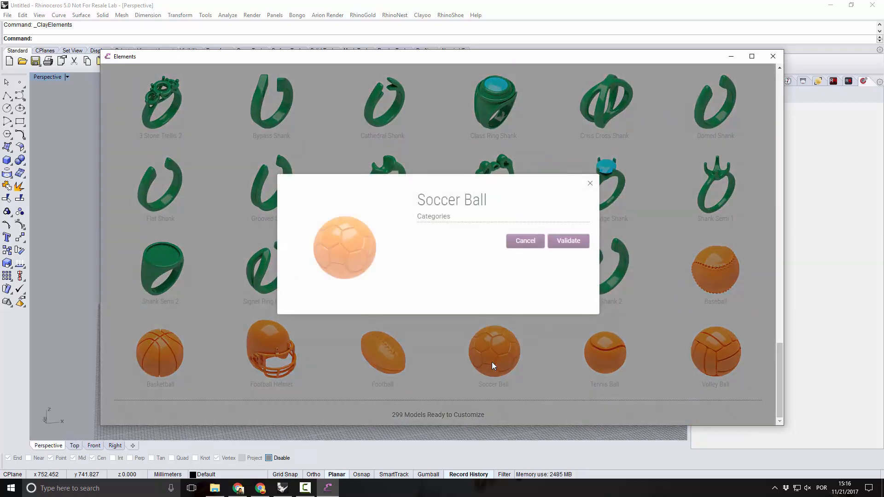
click(565, 242)
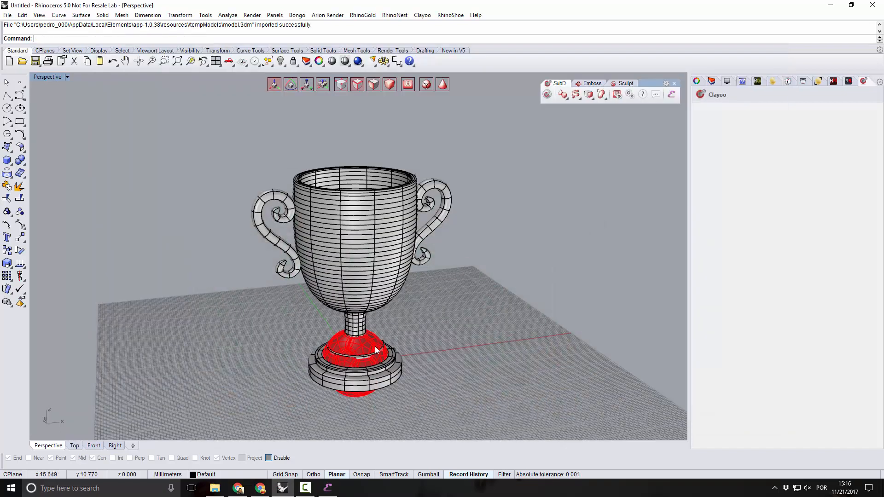
Move the imported soccer ball from inside the goblet's base straight up to just above the bowl's opening.
click(375, 349)
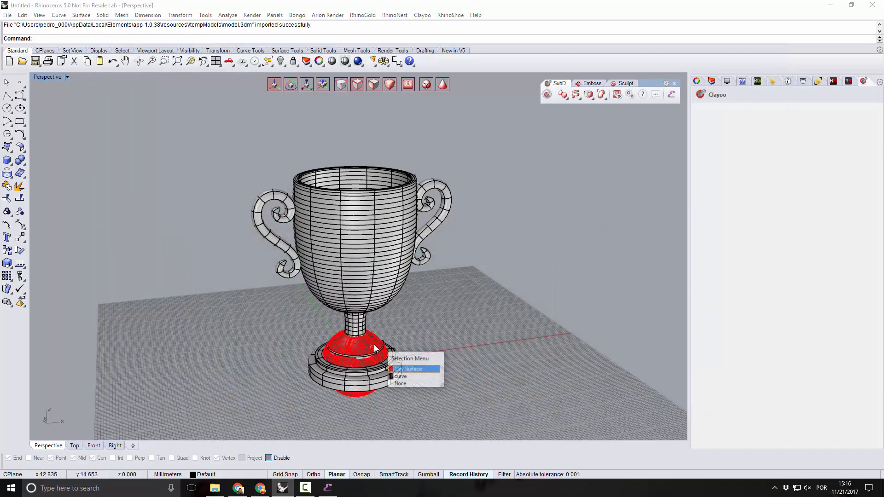
click(403, 370)
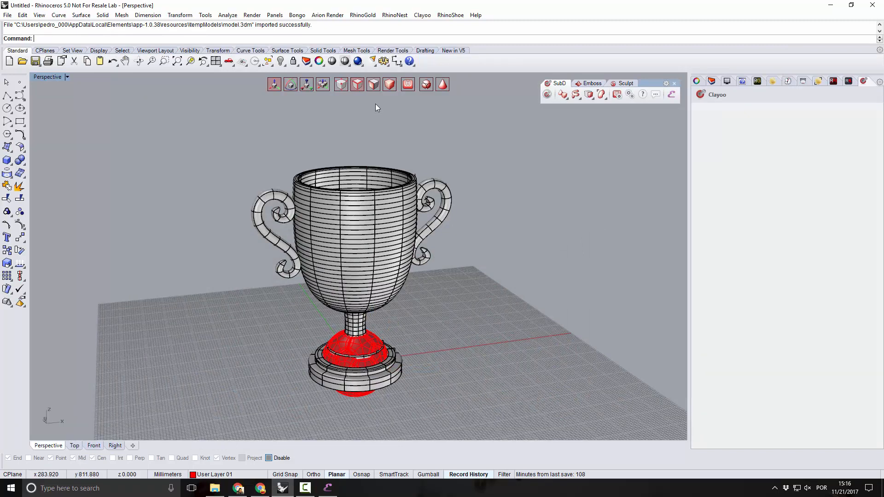
click(377, 343)
right_drag(368, 413, 346, 380)
drag(342, 379, 352, 130)
right_drag(394, 162, 344, 140)
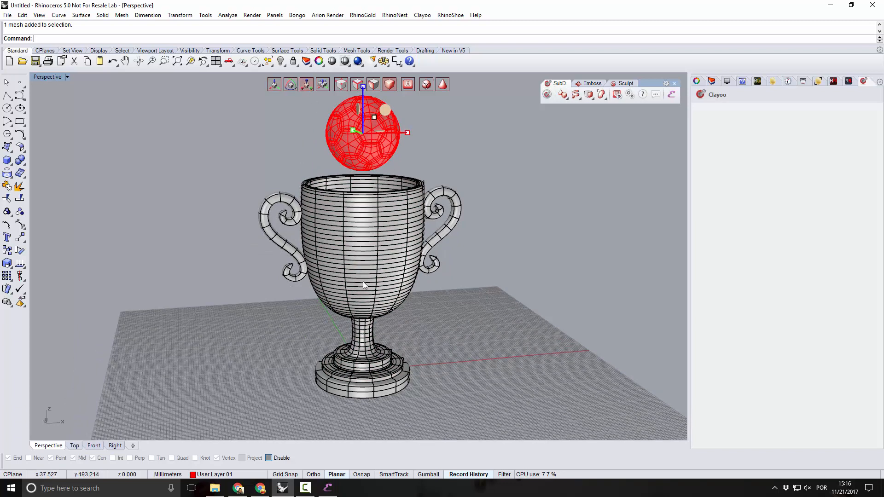
Scale the soccer ball up uniformly to about twice its size so that it rests in the bowl's rim.
scroll(365, 284, down, 4)
scroll(350, 185, up, 6)
right_drag(441, 220, 423, 220)
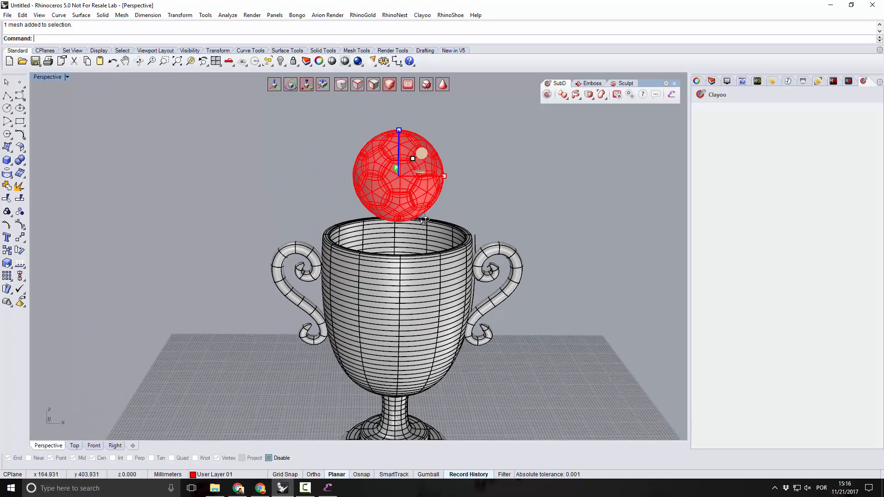
drag(415, 159, 446, 156)
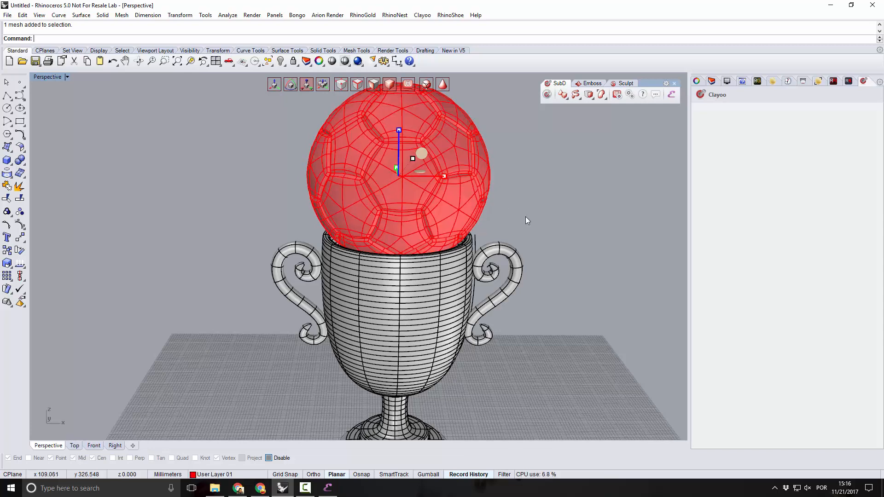
Examine the enlarged ball's proportions and fit on the goblet from several distances and angles.
mouse_move(585, 290)
right_down()
mouse_move(447, 293)
mouse_move(591, 300)
right_up()
scroll(445, 219, down, 12)
right_drag(451, 226, 471, 231)
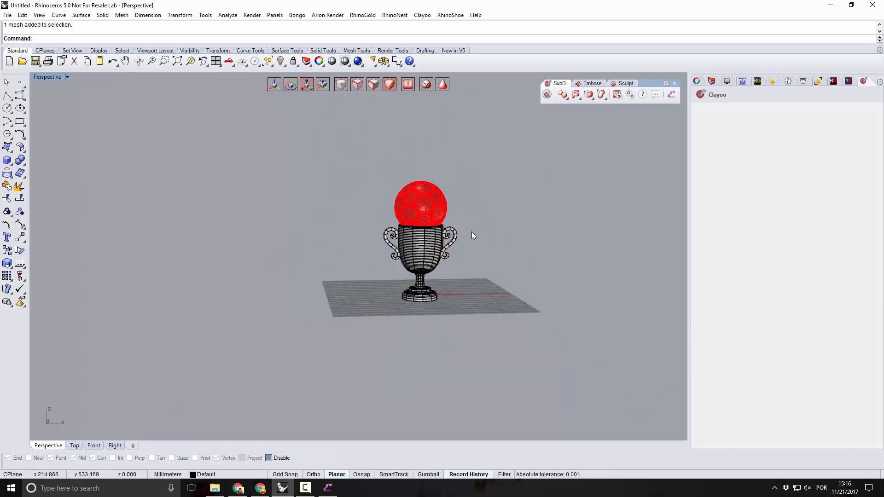
scroll(471, 231, up, 5)
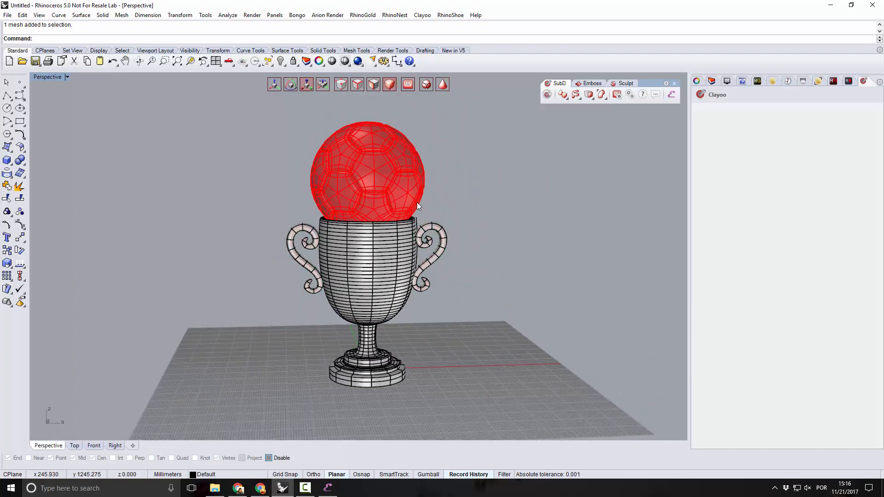
scroll(416, 202, up, 3)
right_drag(353, 212, 362, 213)
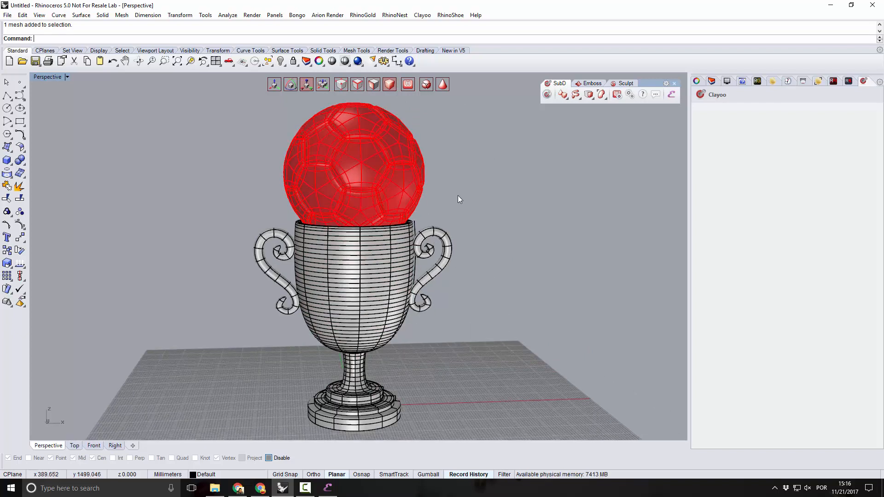
right_drag(458, 197, 461, 203)
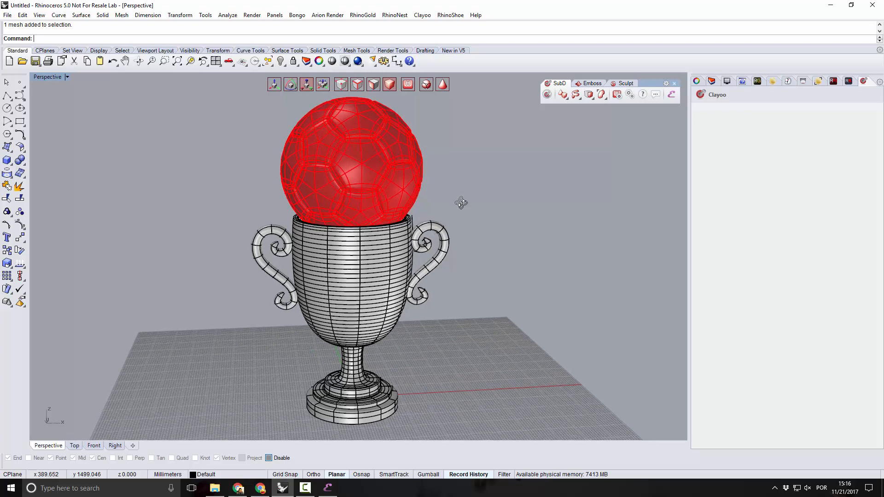